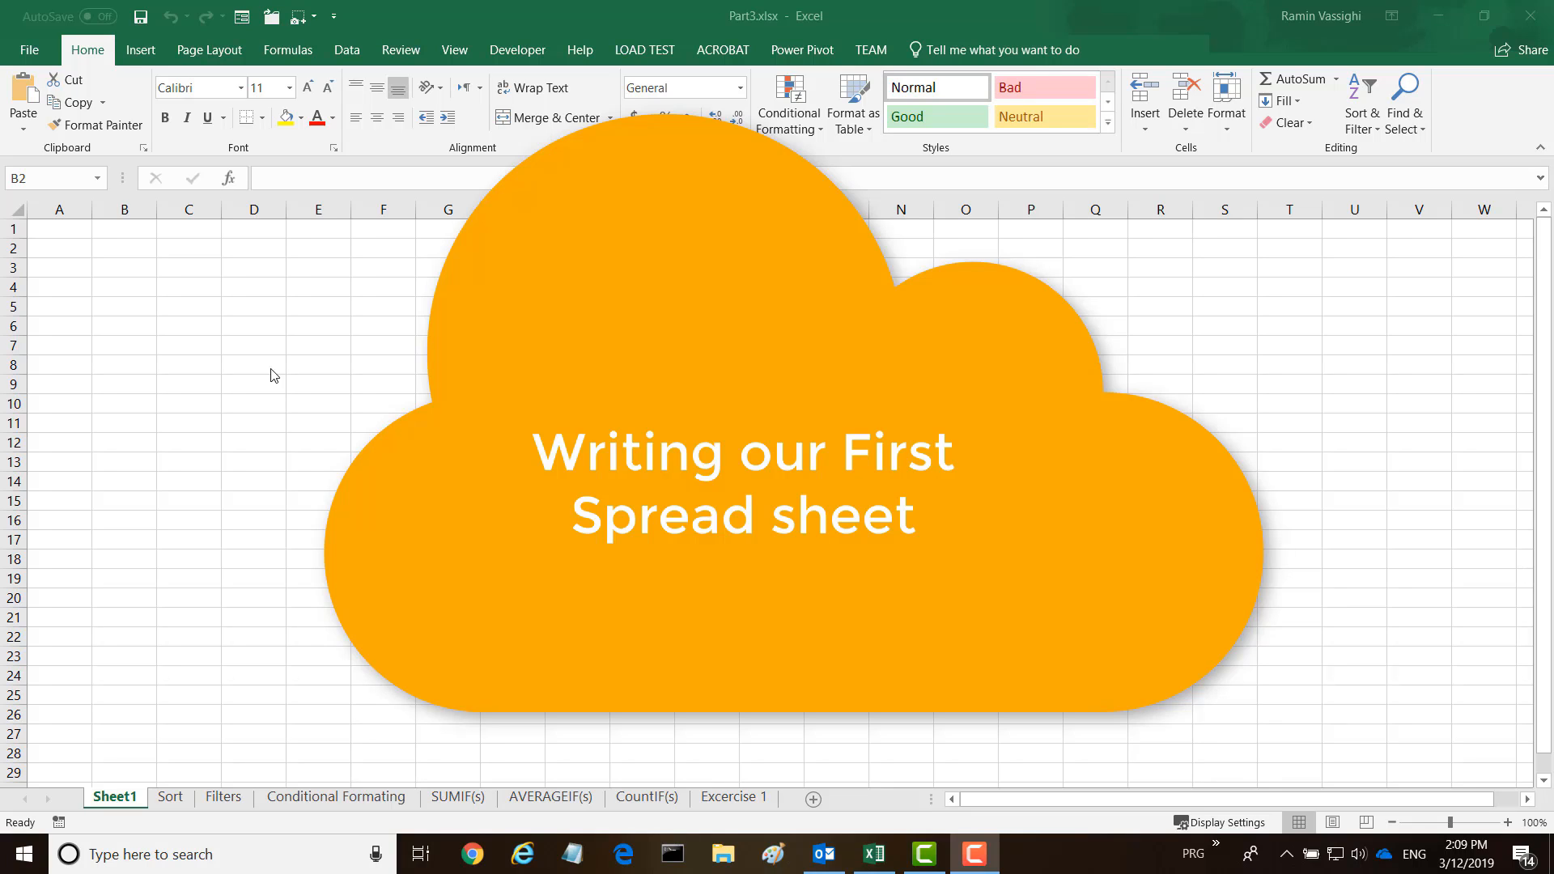
click(154, 247)
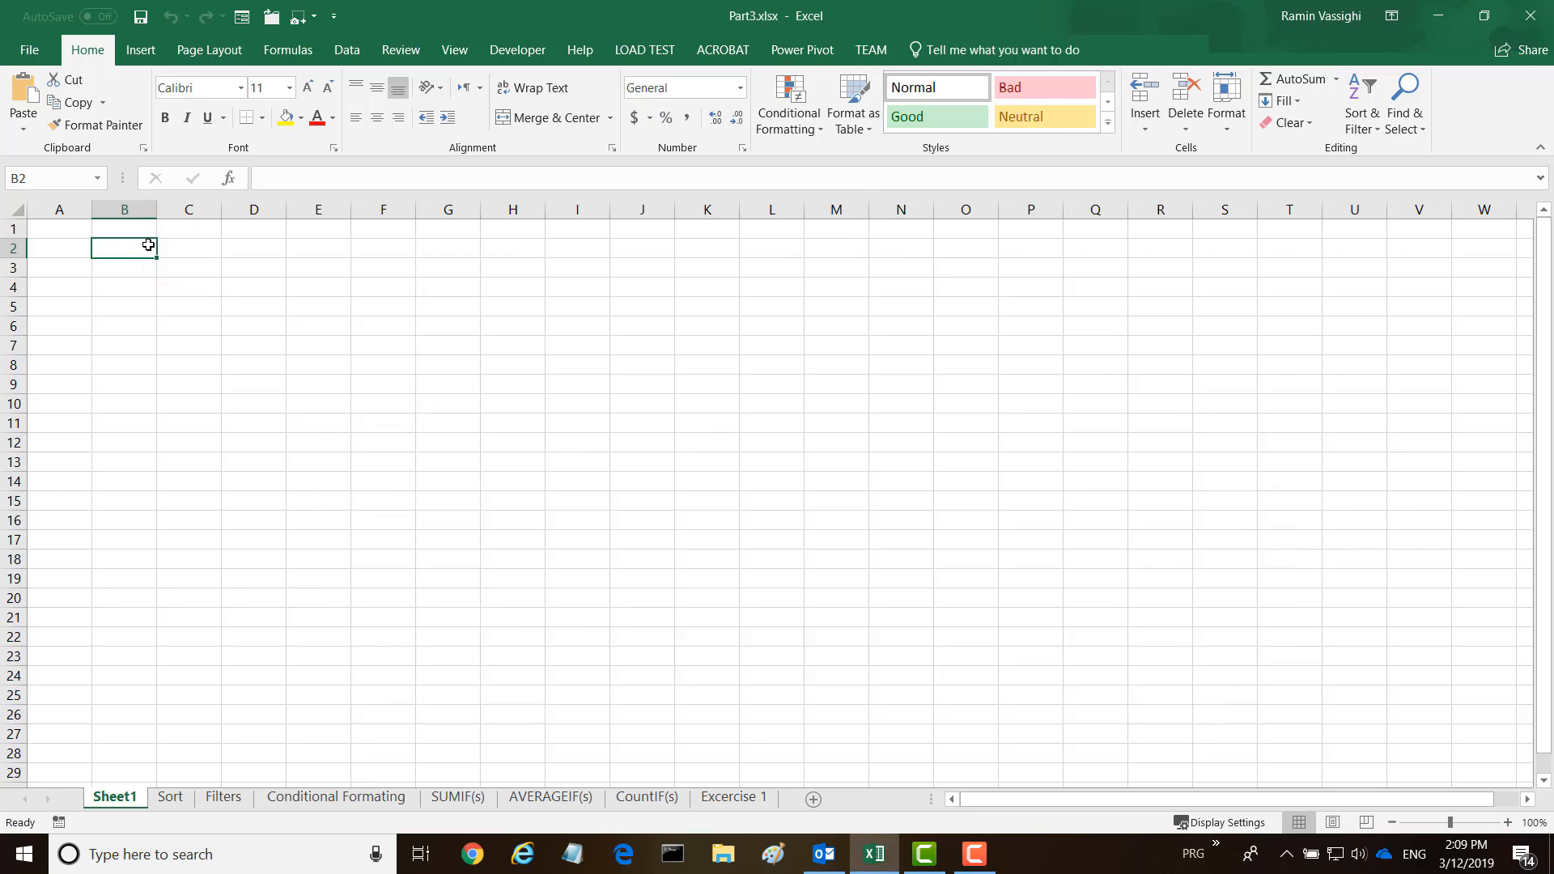
key(BackSpace)
text(t)
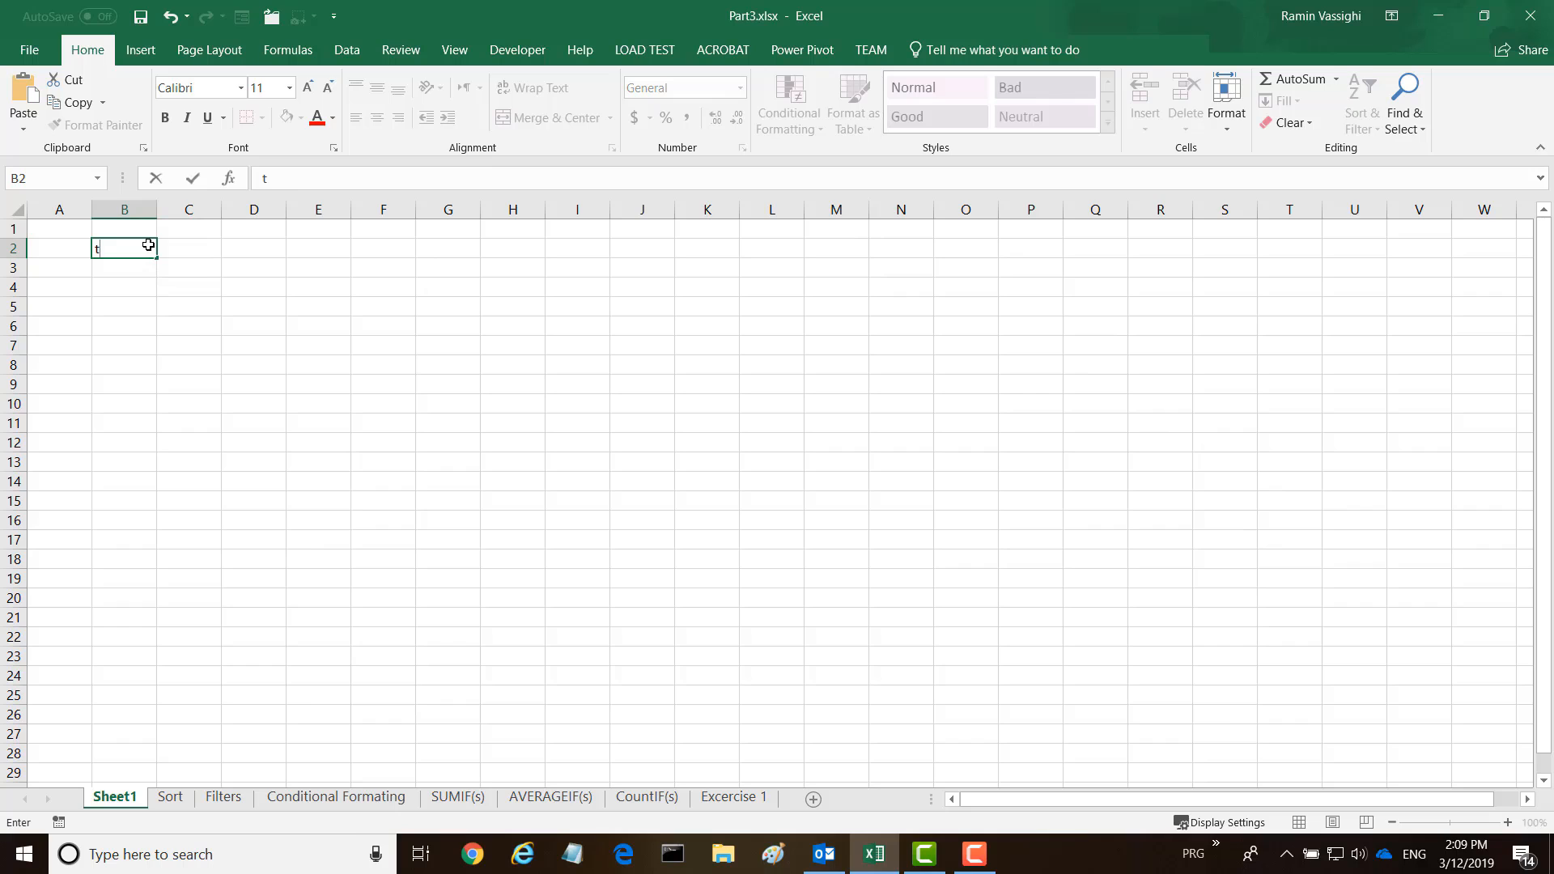
text(ext)
key(Return)
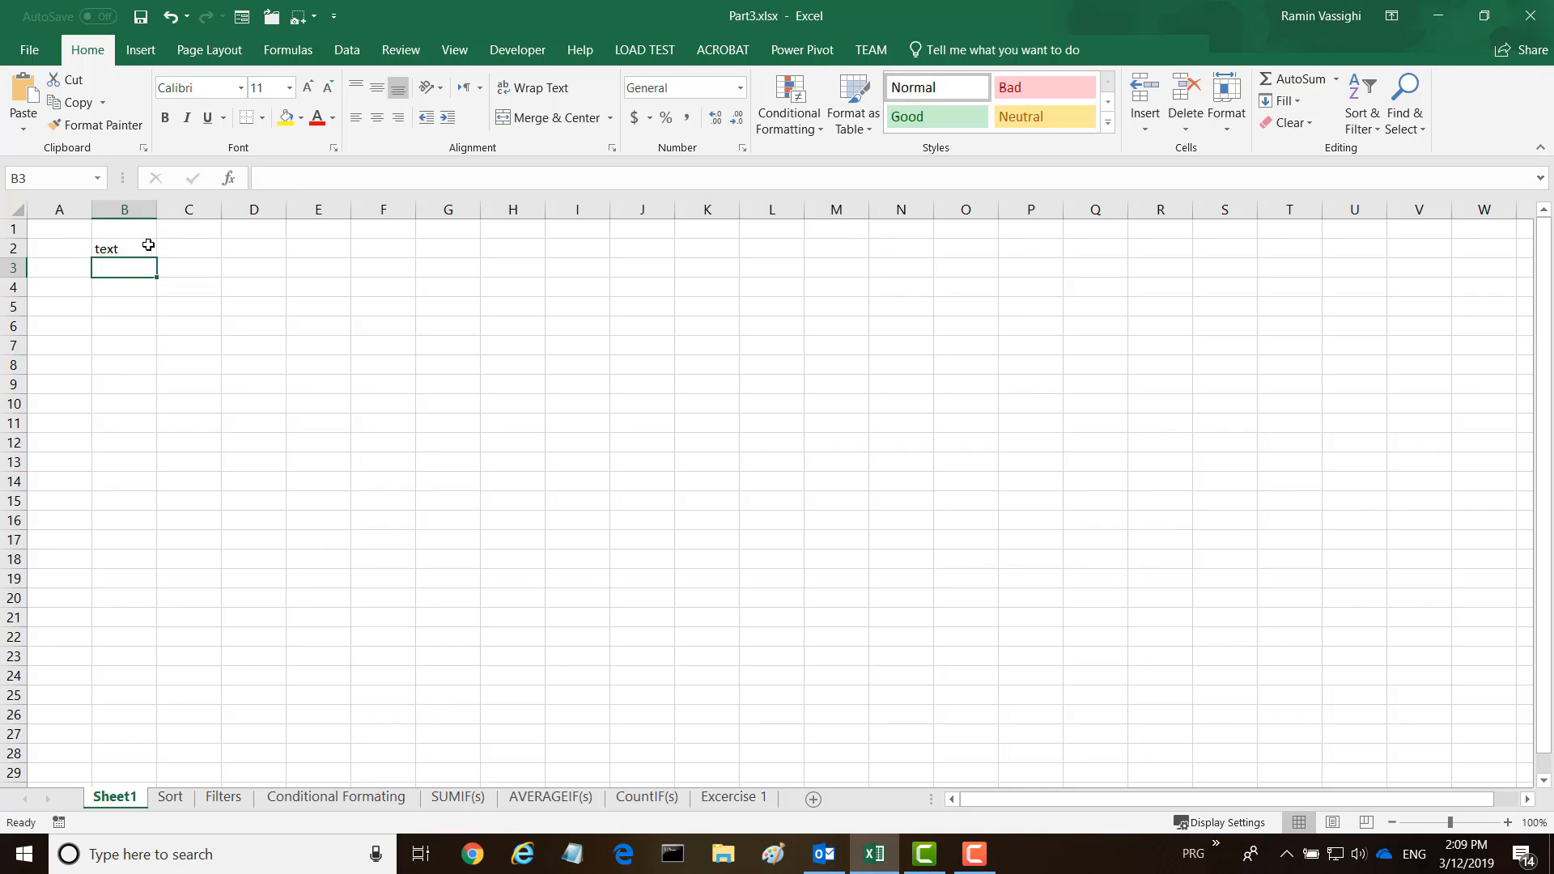
text(numbers)
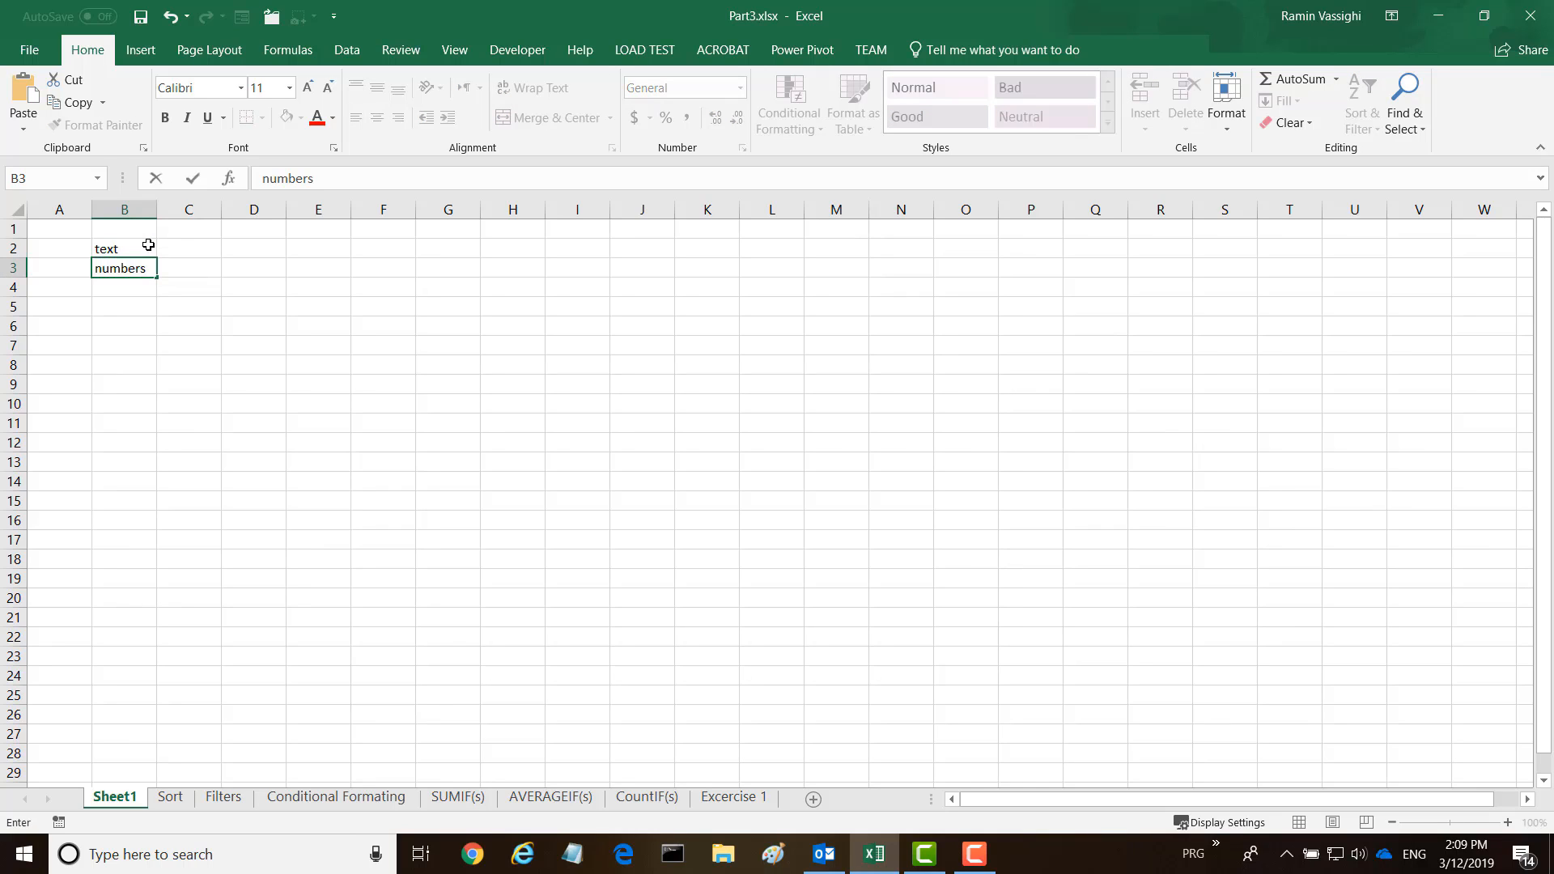
key(BackSpace)
key(BackSpace)
key(BackSpace)
key(BackSpace)
key(BackSpace)
key(BackSpace)
key(BackSpace)
text(999909090877)
key(Return)
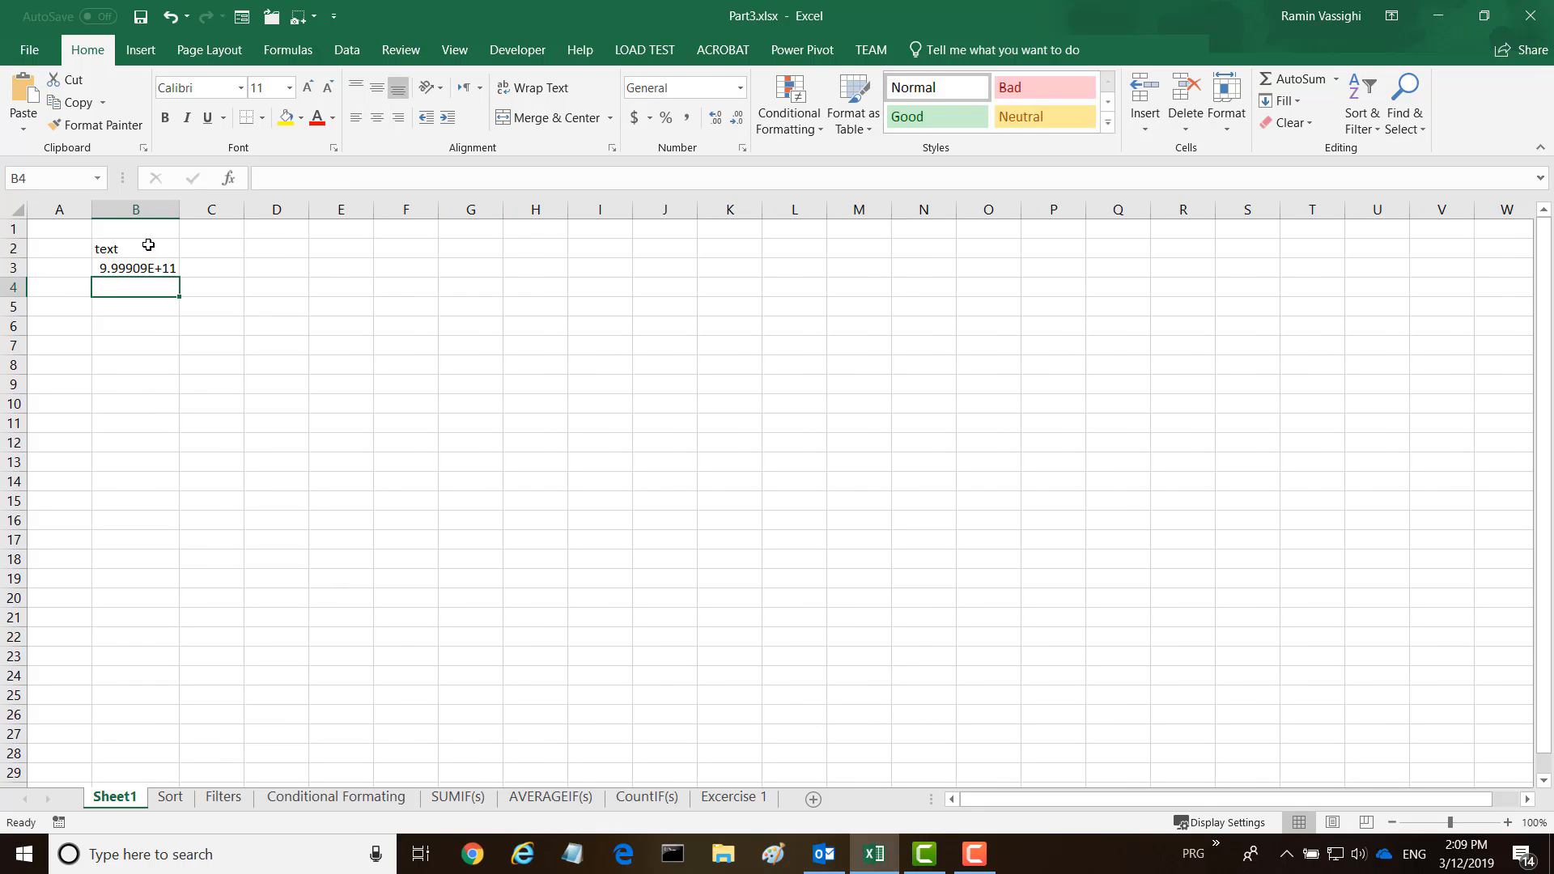
text(1/1/2)
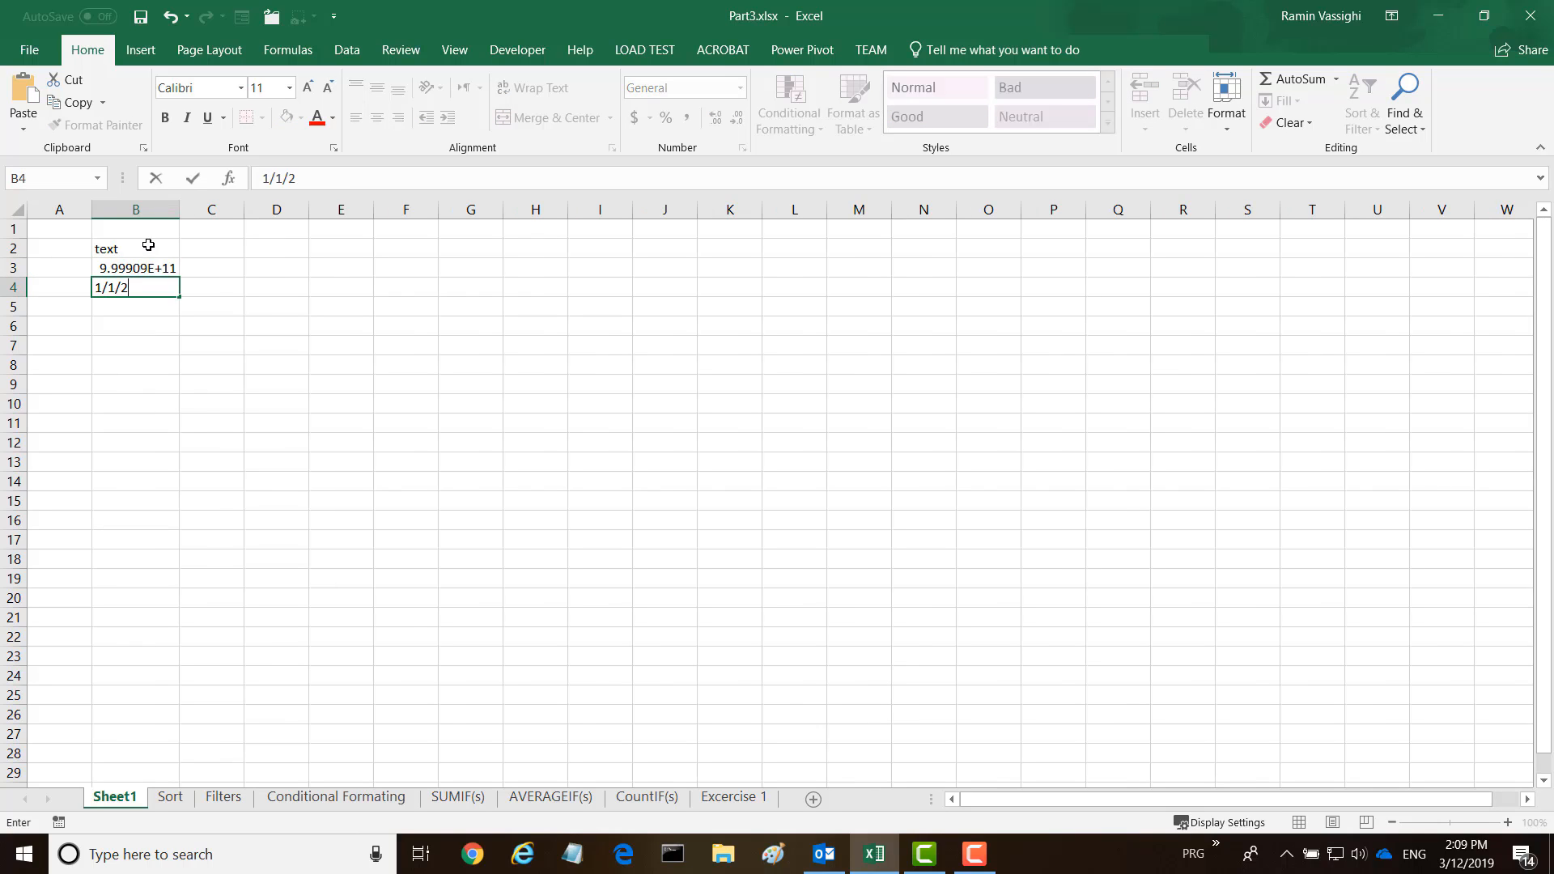
text(019)
key(Return)
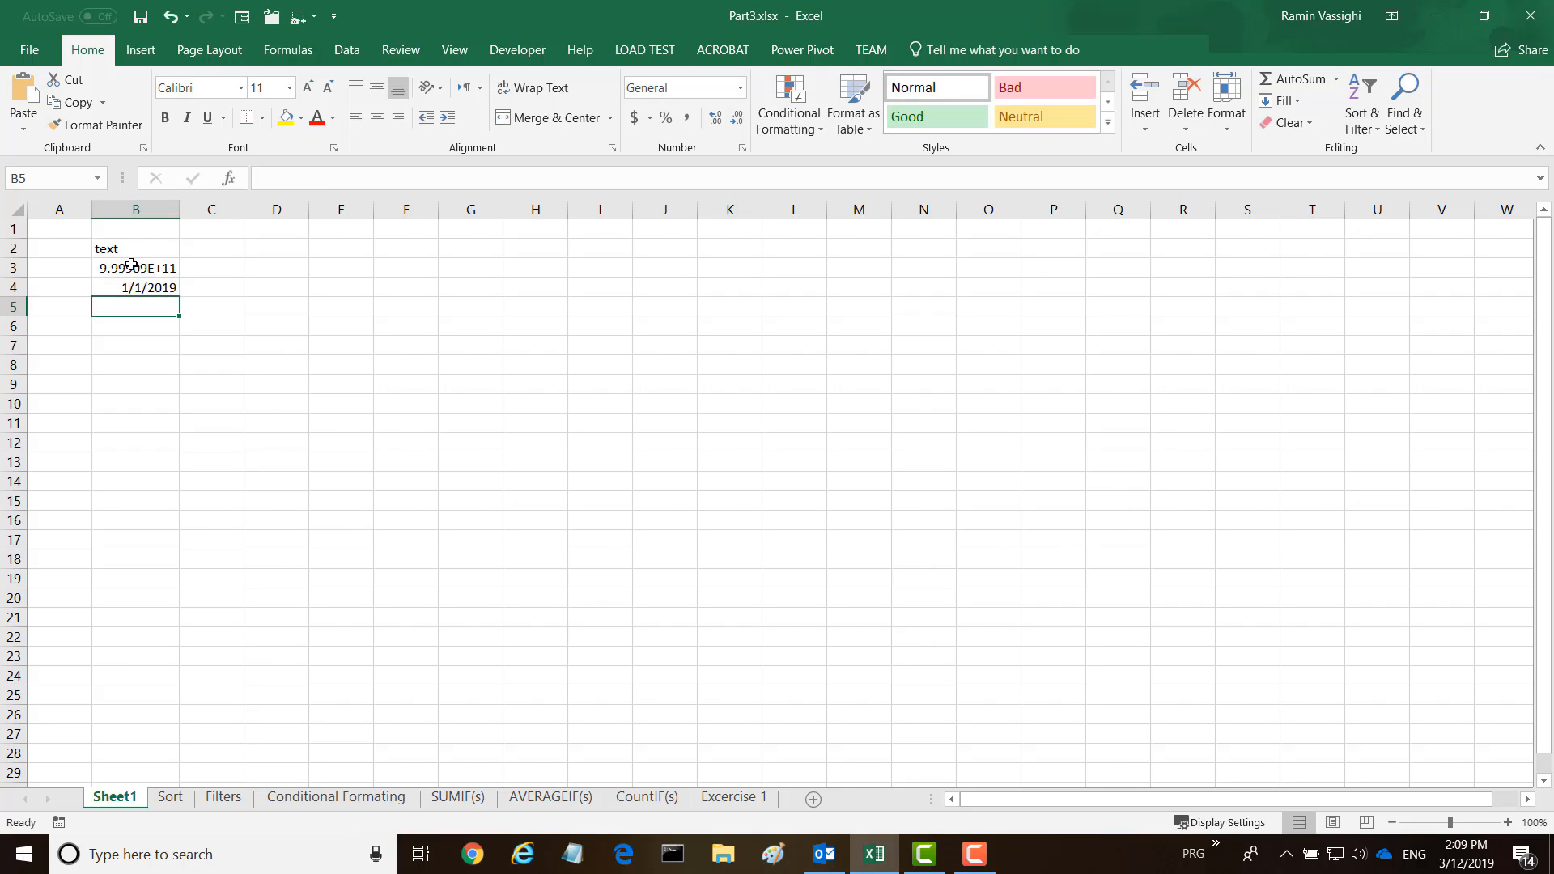
Step: Replace B3's long number with 1234 using the formula bar
click(131, 265)
drag(350, 178, 252, 176)
text(1)
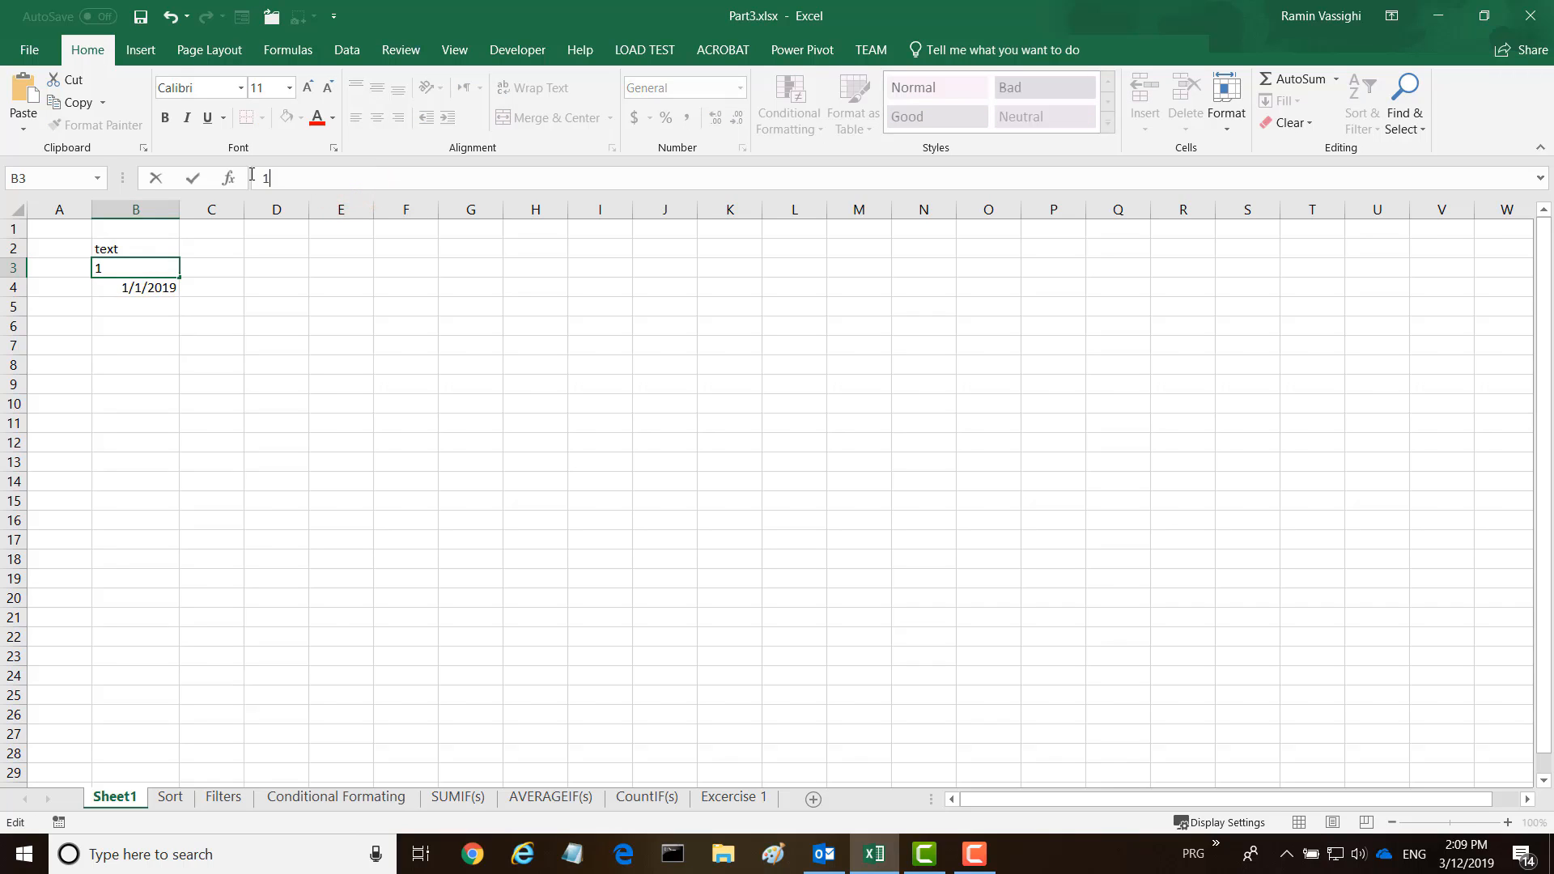
text(234)
key(Return)
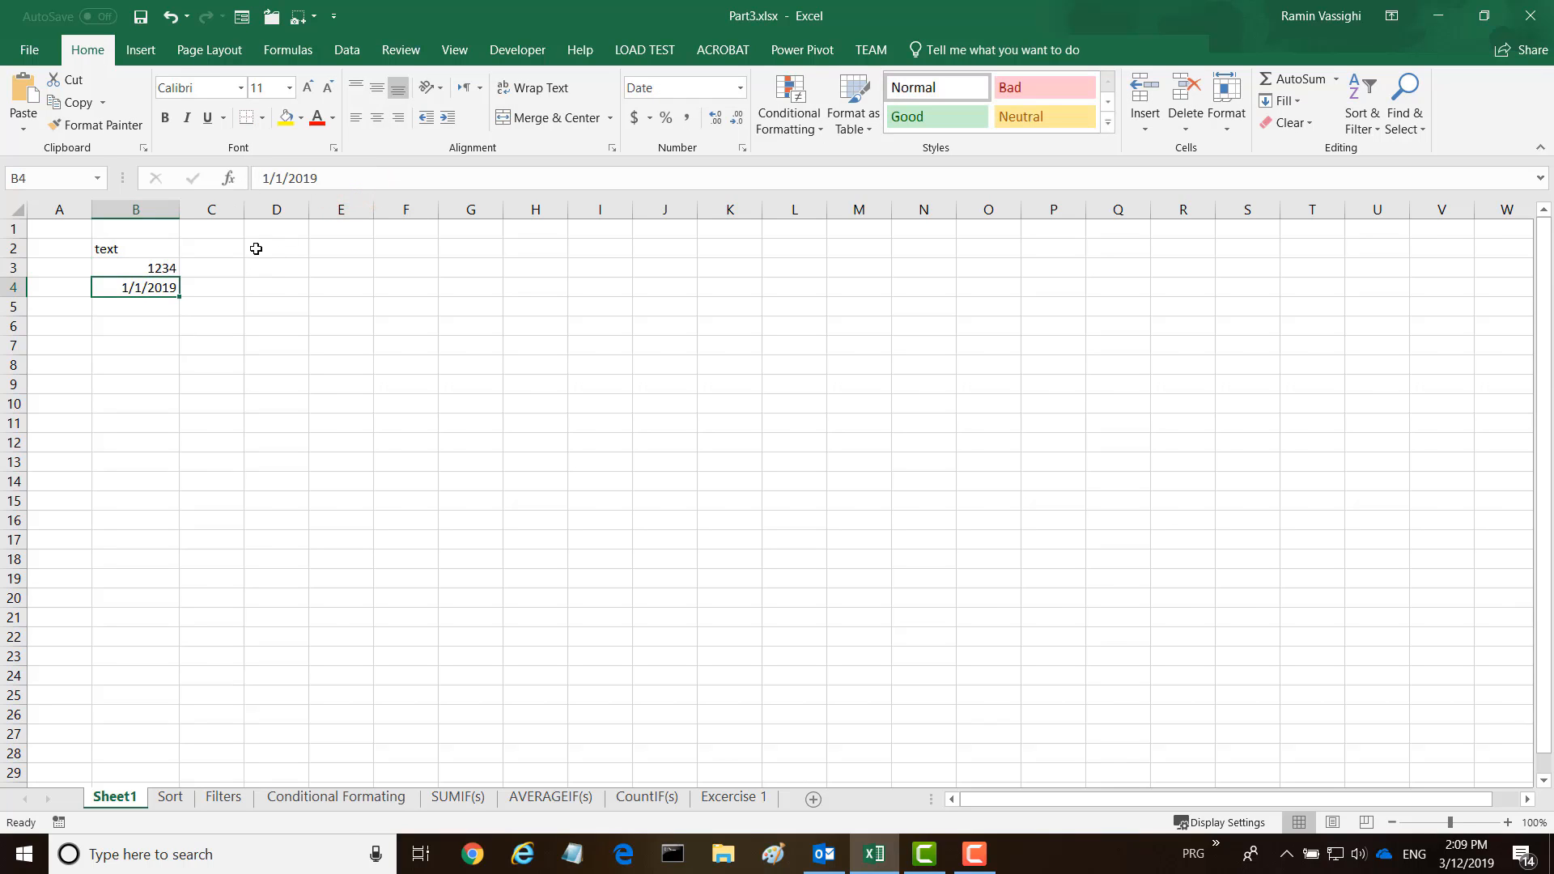
click(163, 268)
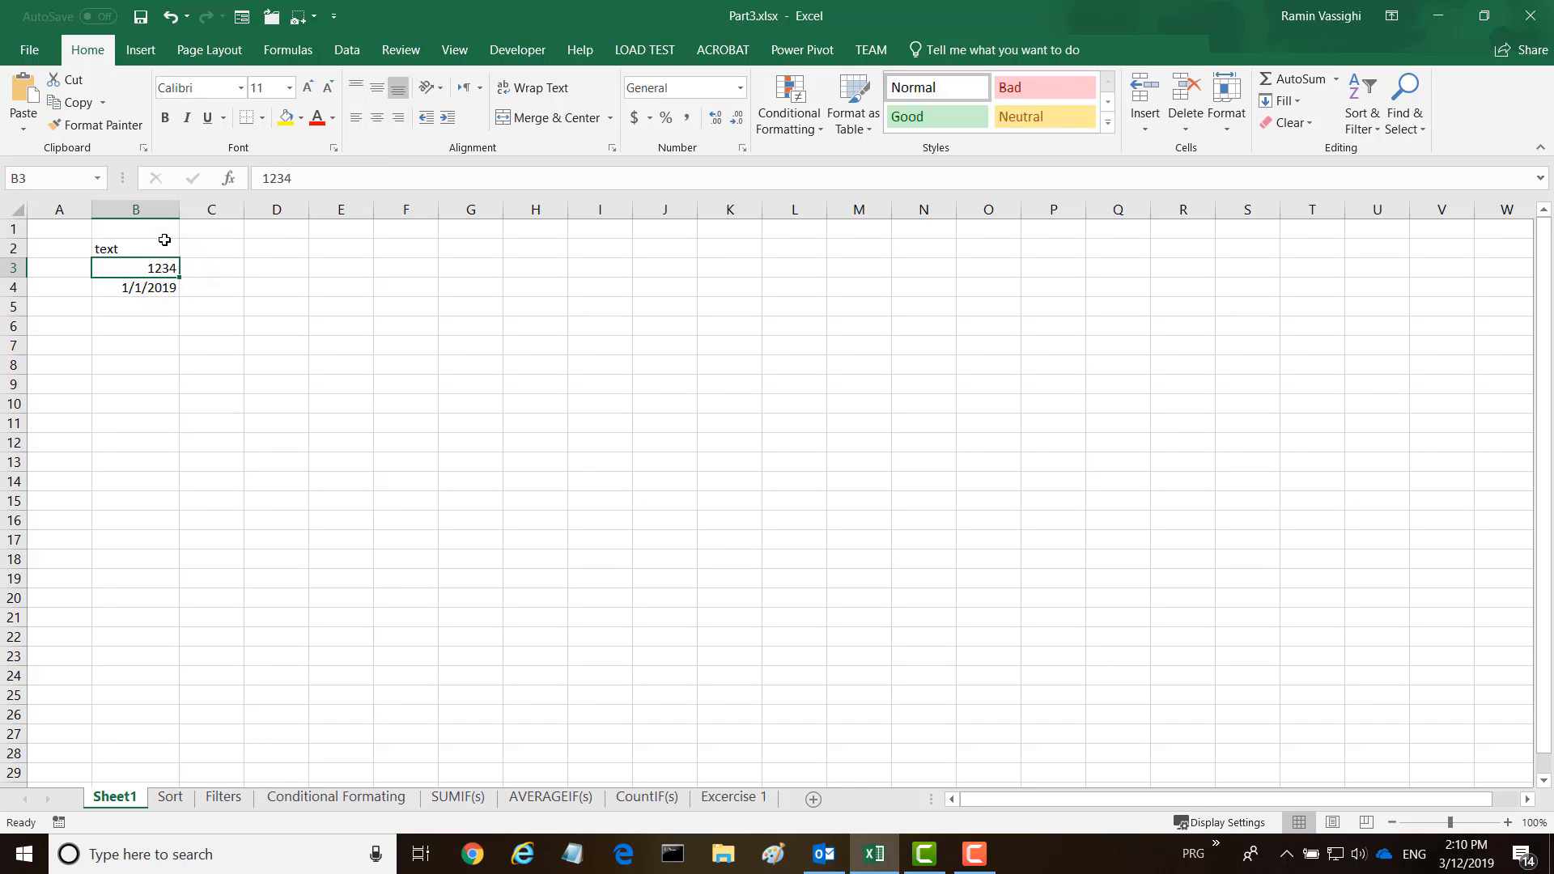
click(740, 89)
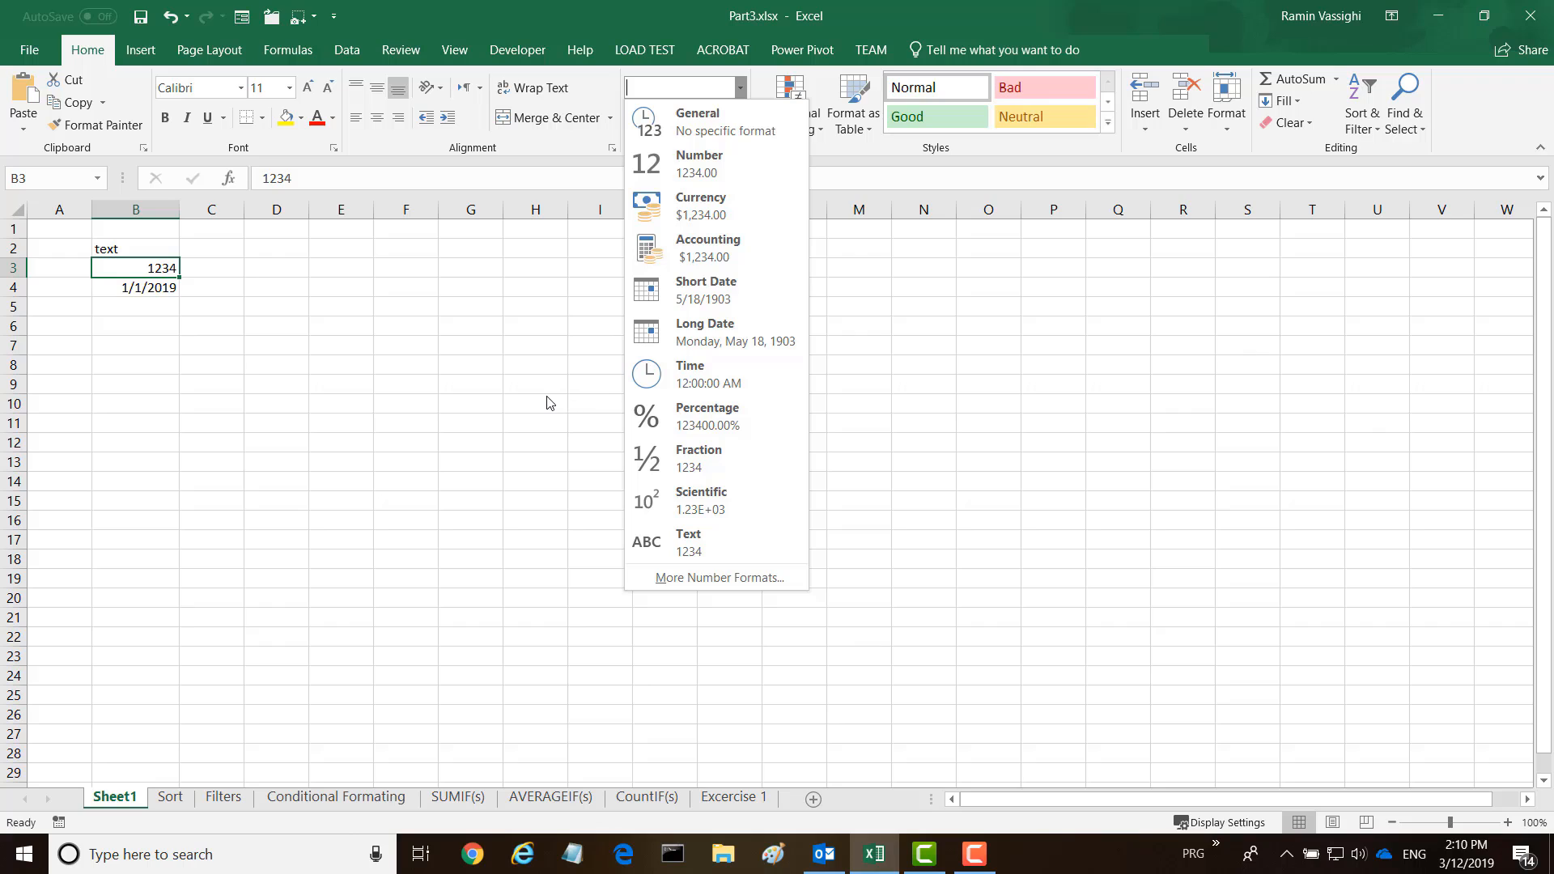
click(110, 248)
click(109, 248)
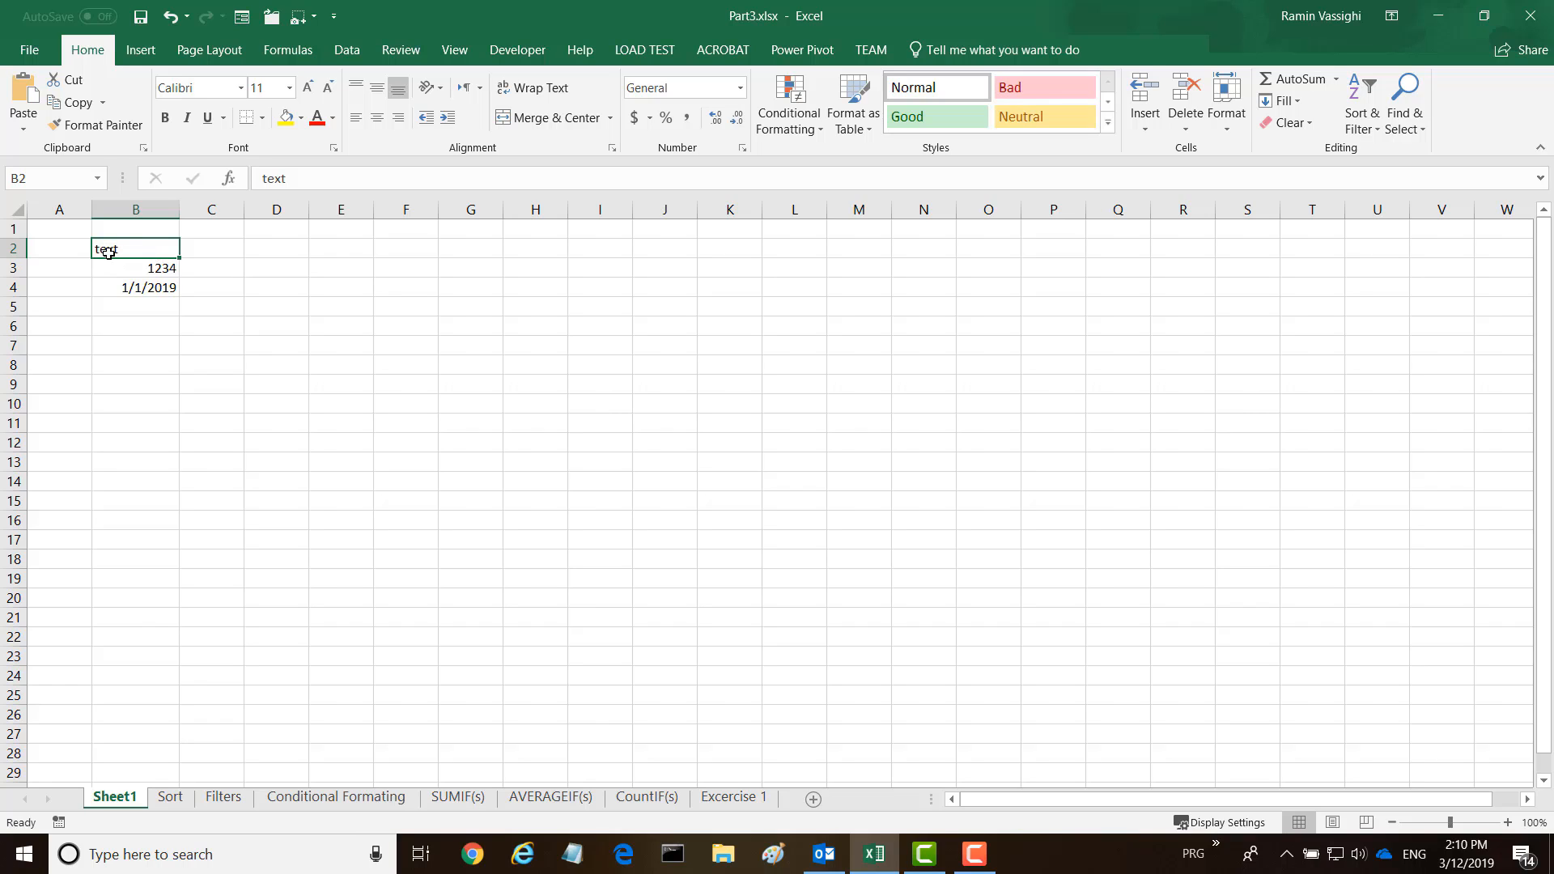
Step: Show the date in B4 as a Long Date
click(125, 290)
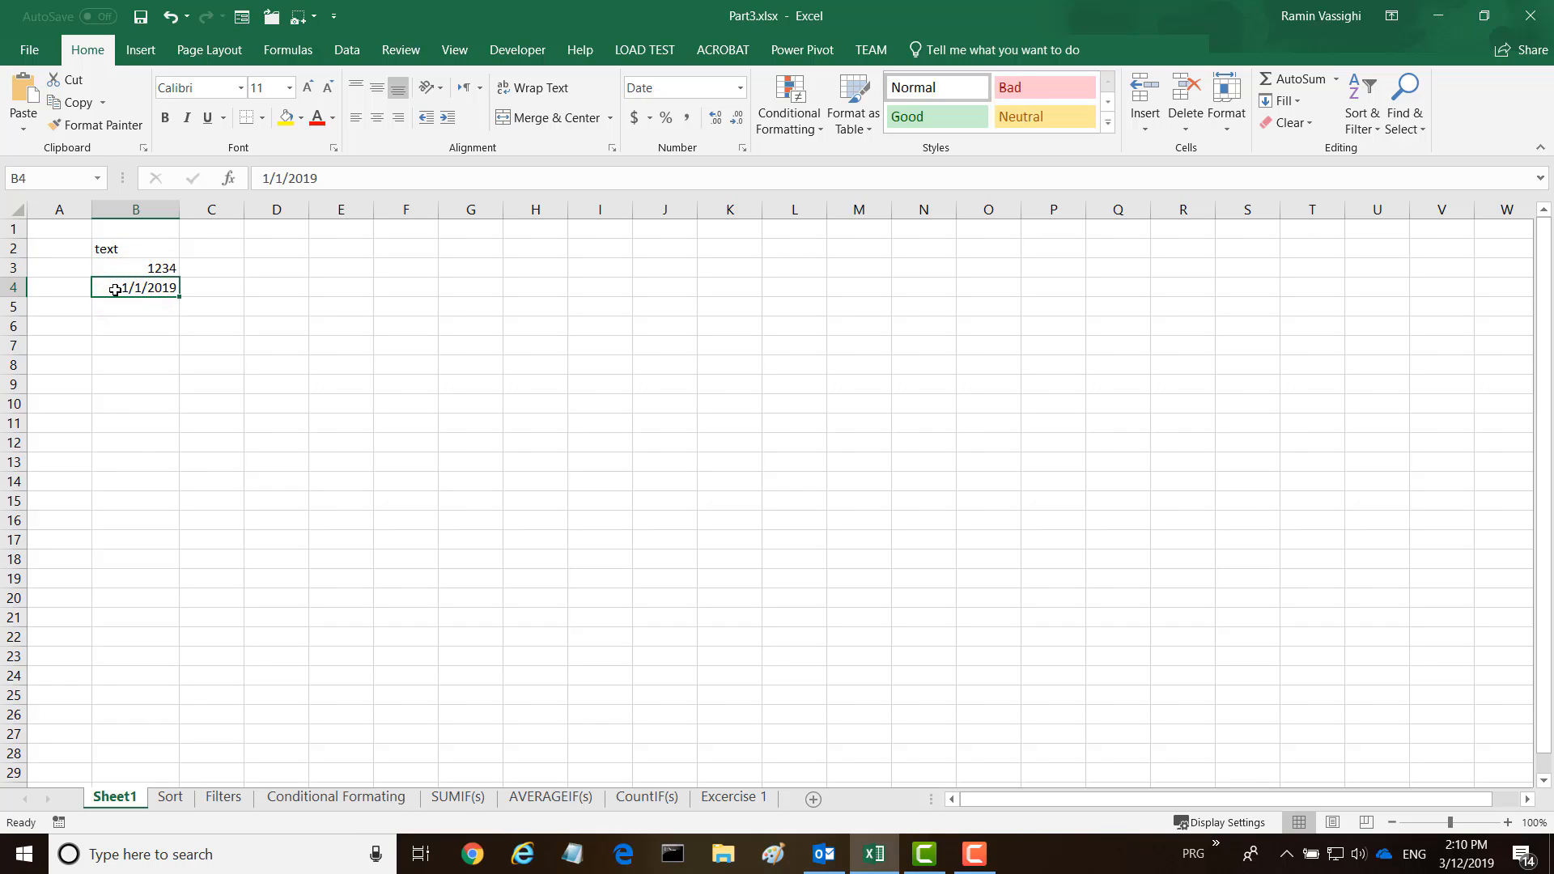
click(739, 89)
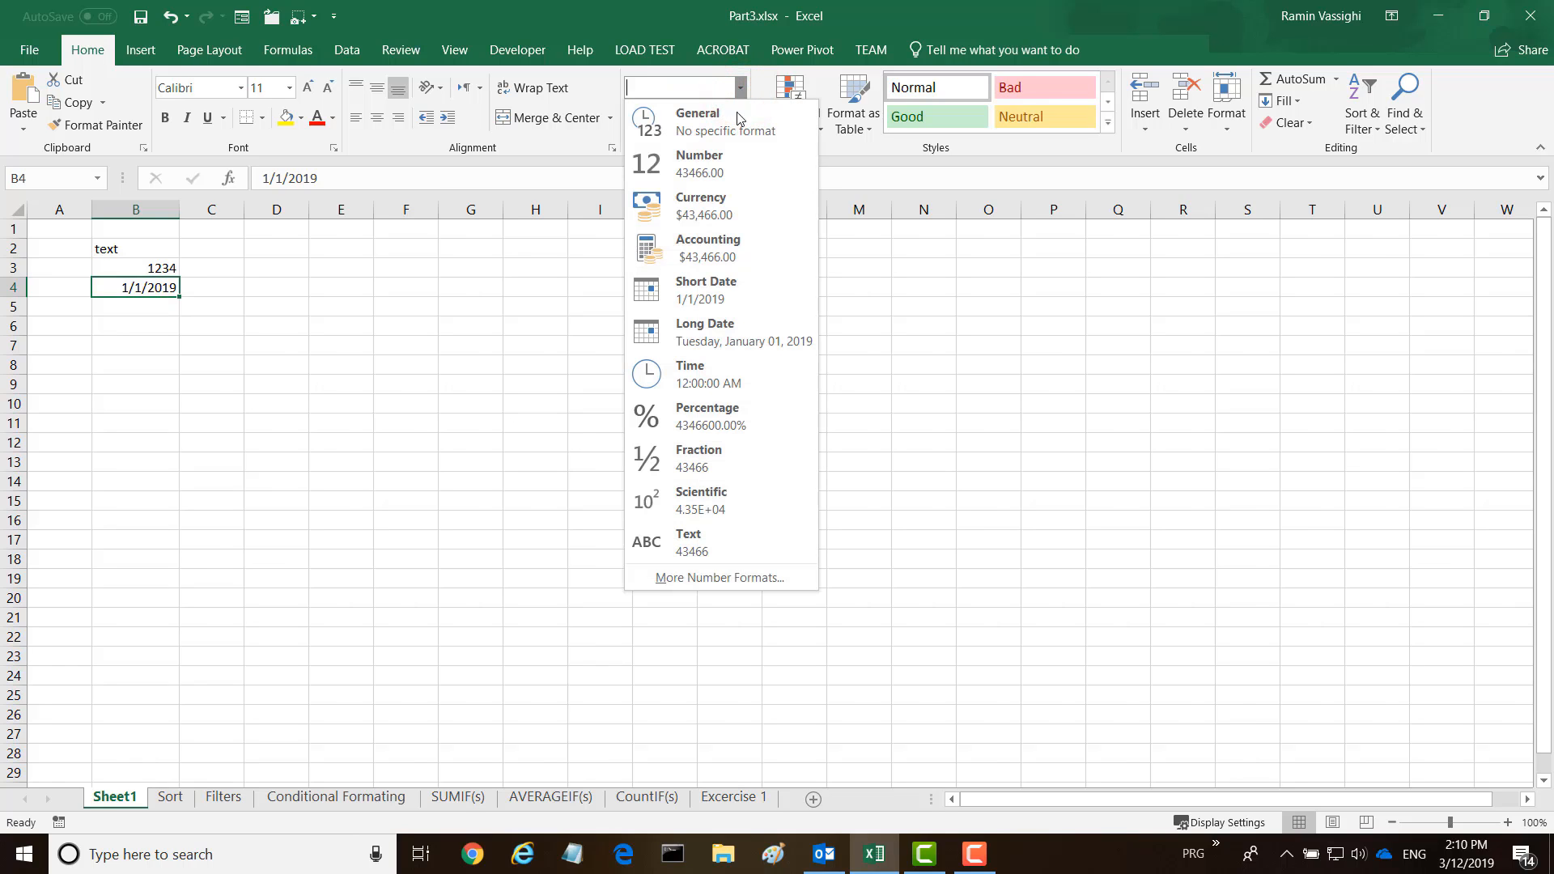
click(723, 327)
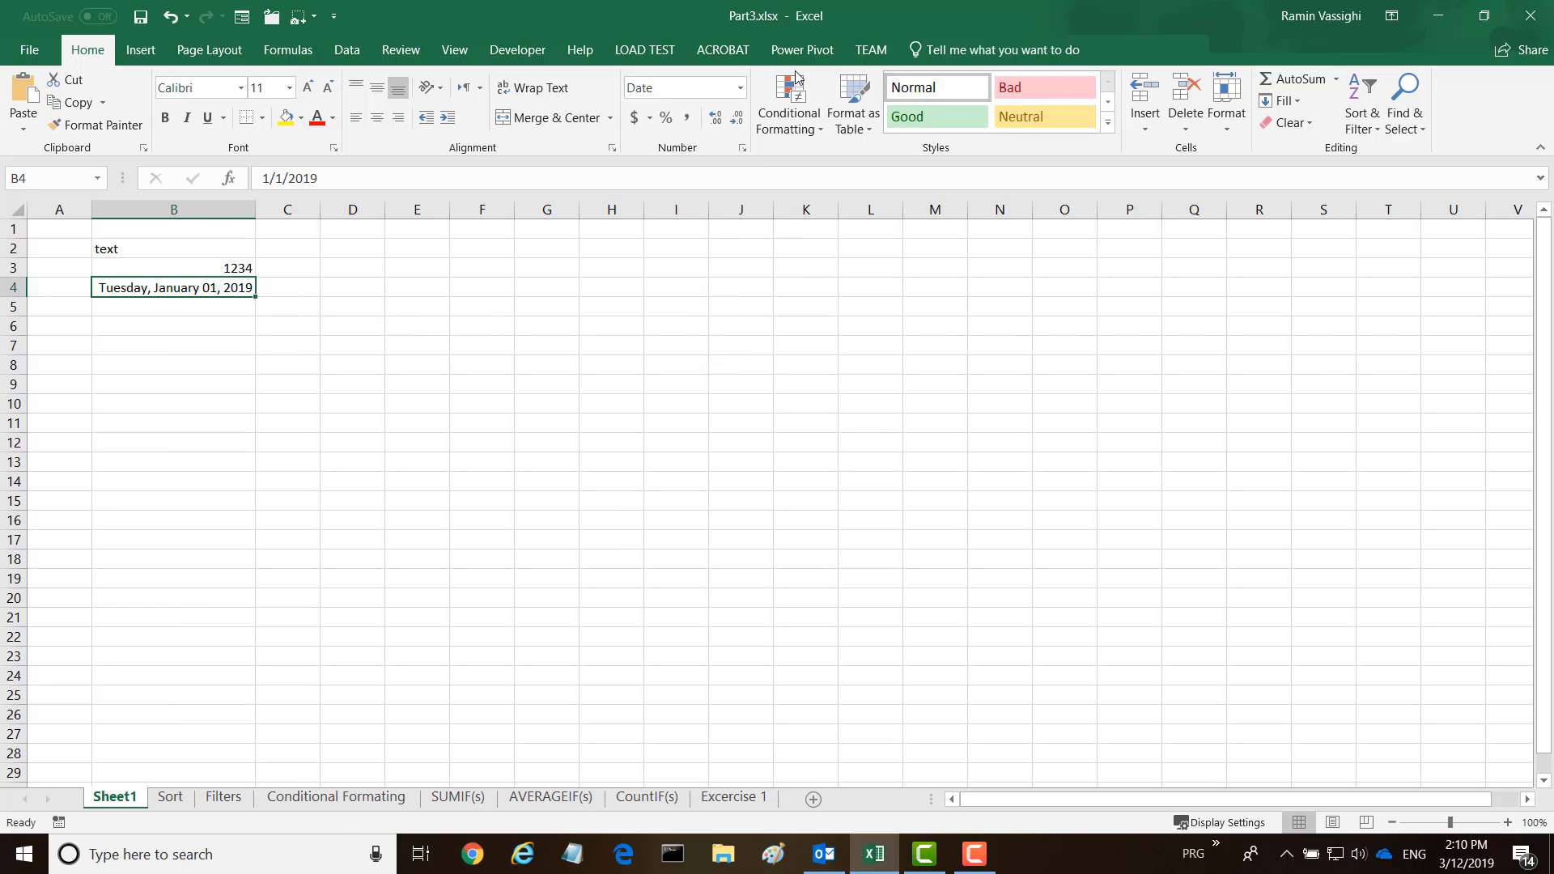
Step: Apply the 3/14 month/day date type to B4 so it reads 1/1
click(739, 85)
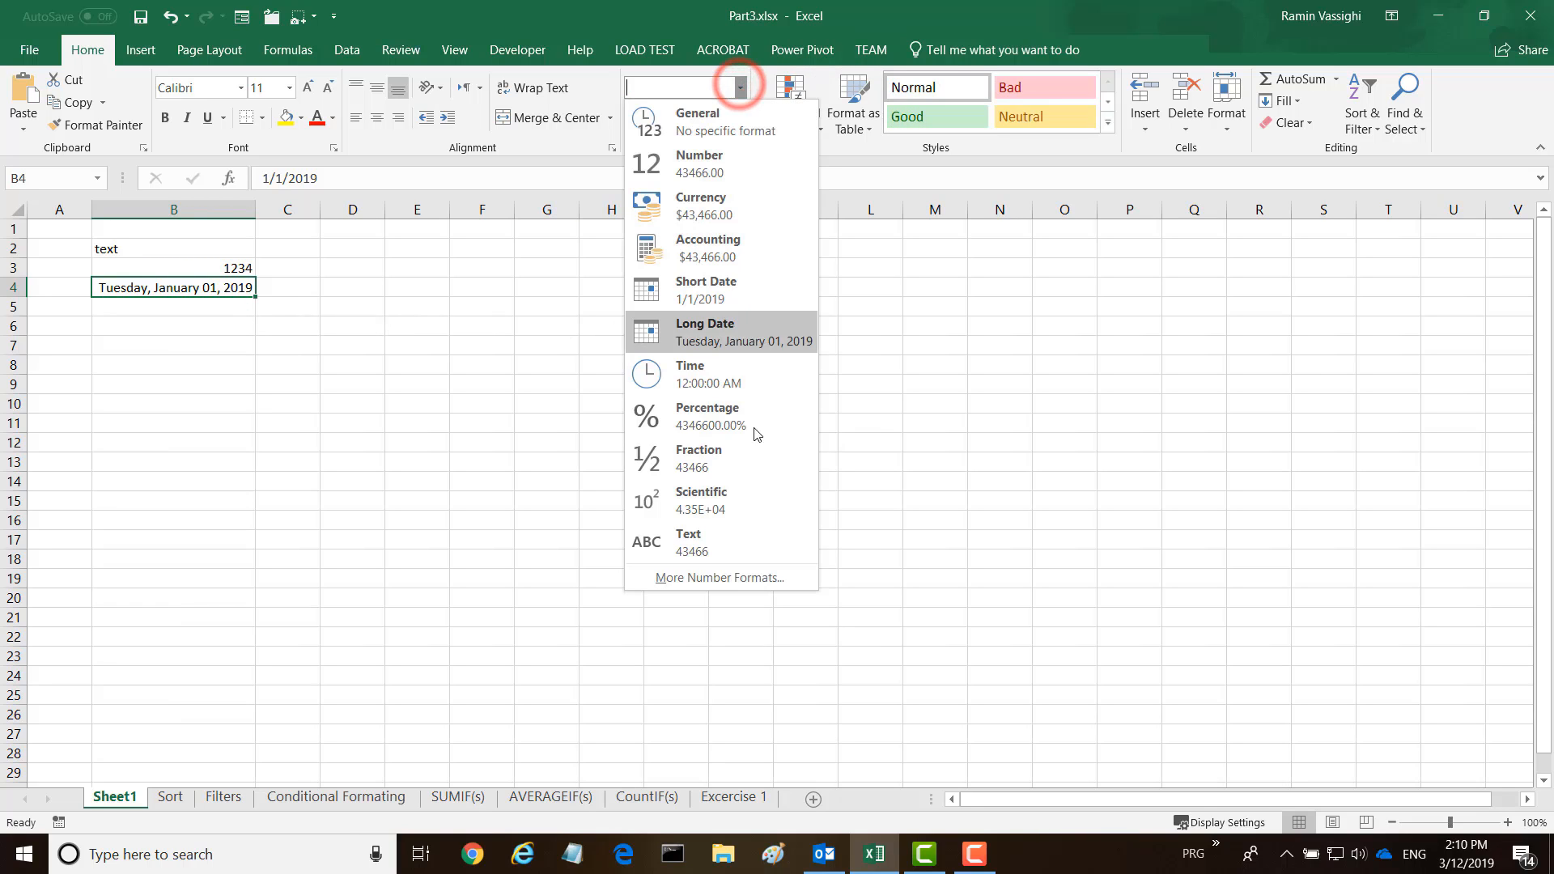
click(732, 581)
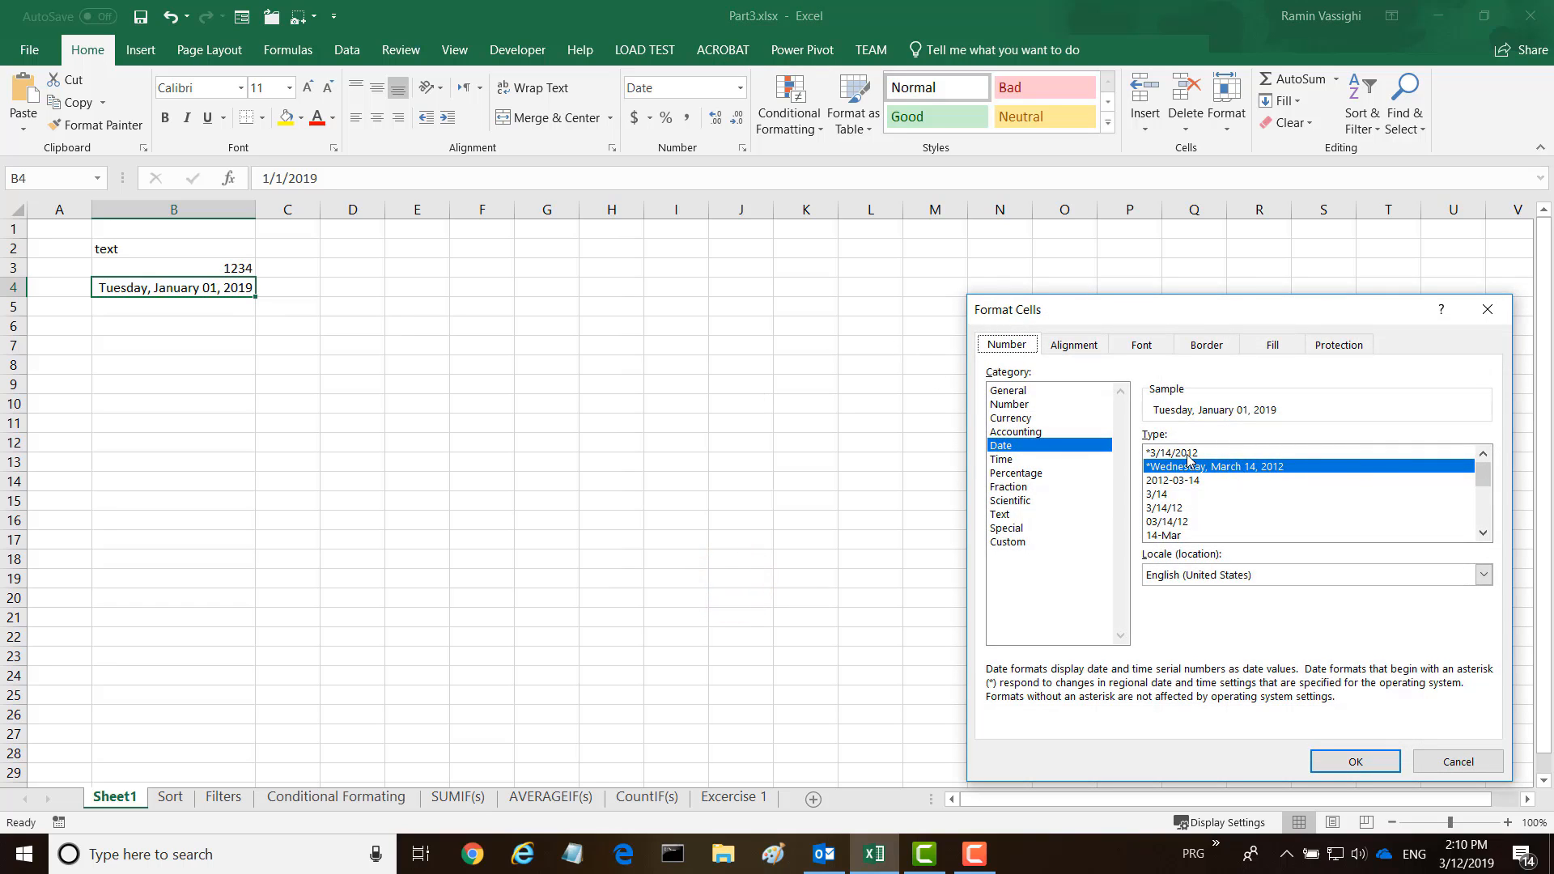
click(1168, 522)
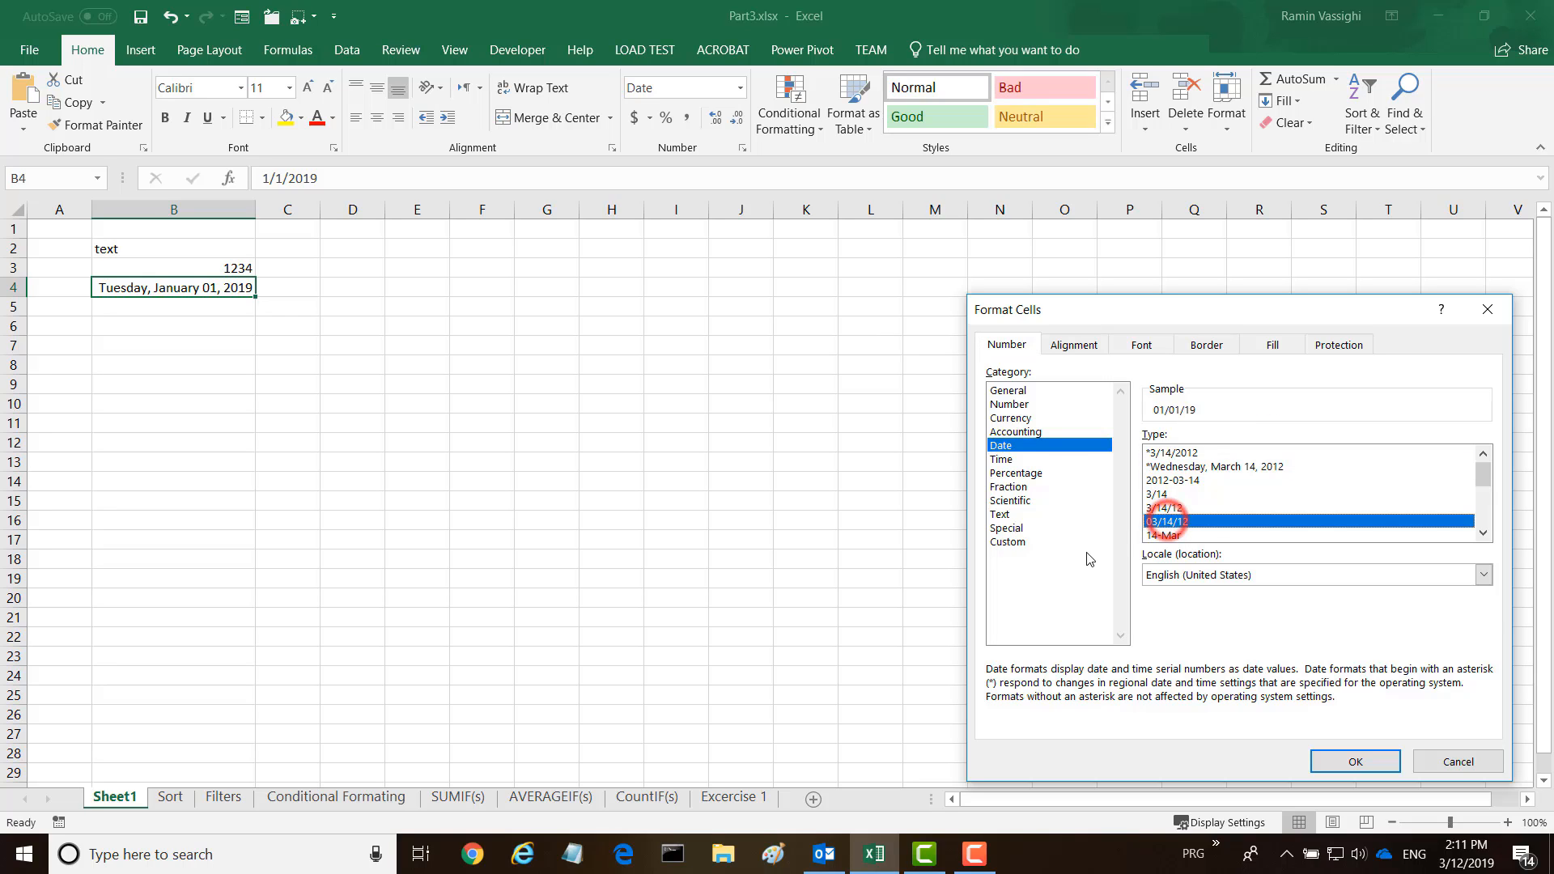
click(1155, 494)
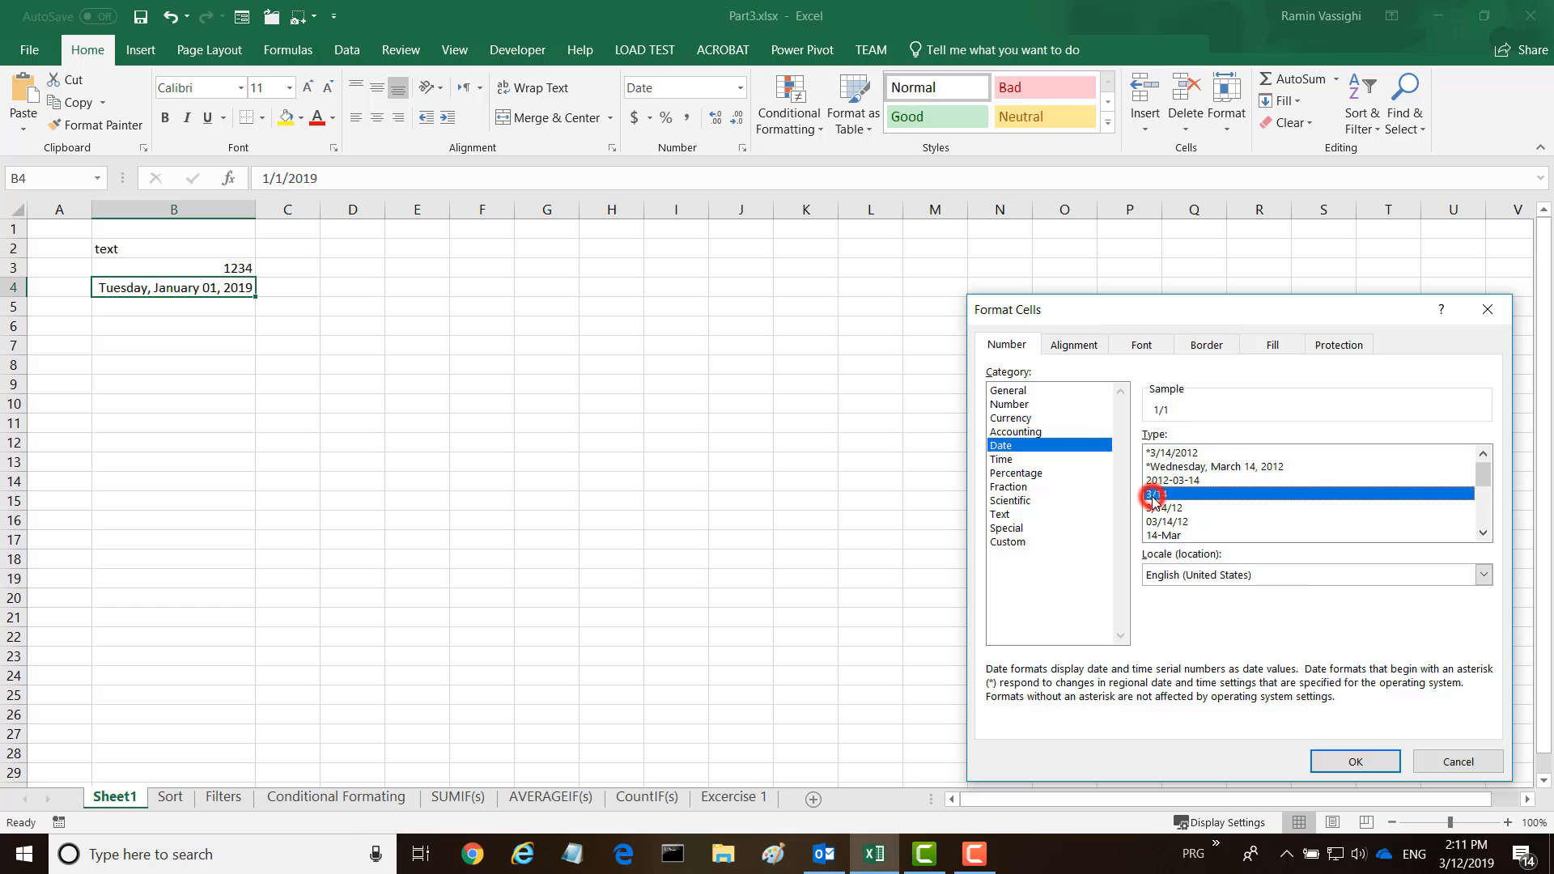
click(1360, 773)
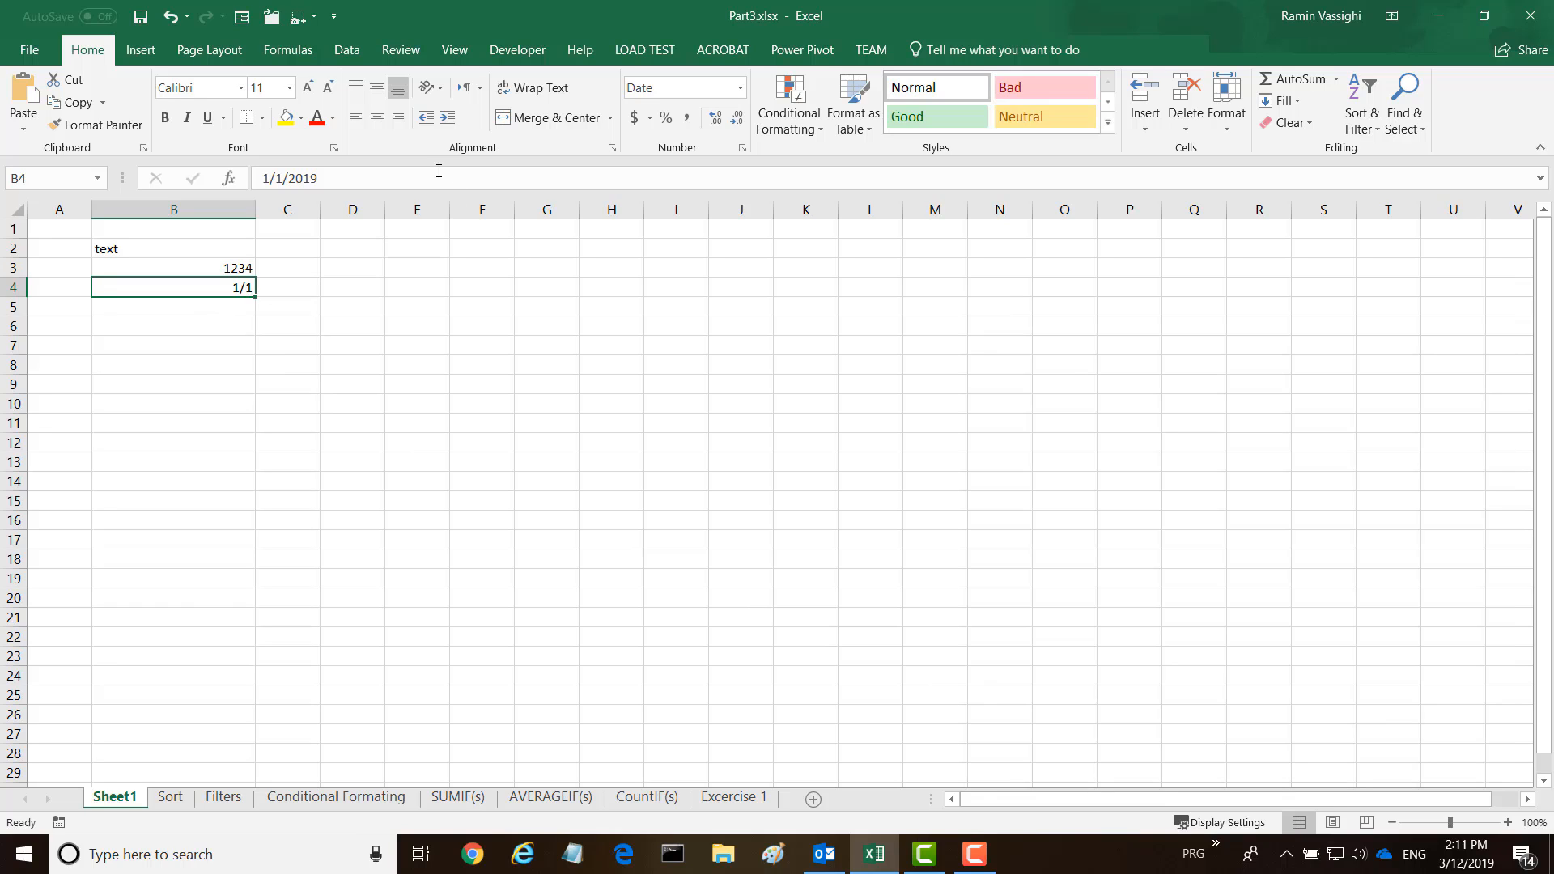
click(1304, 127)
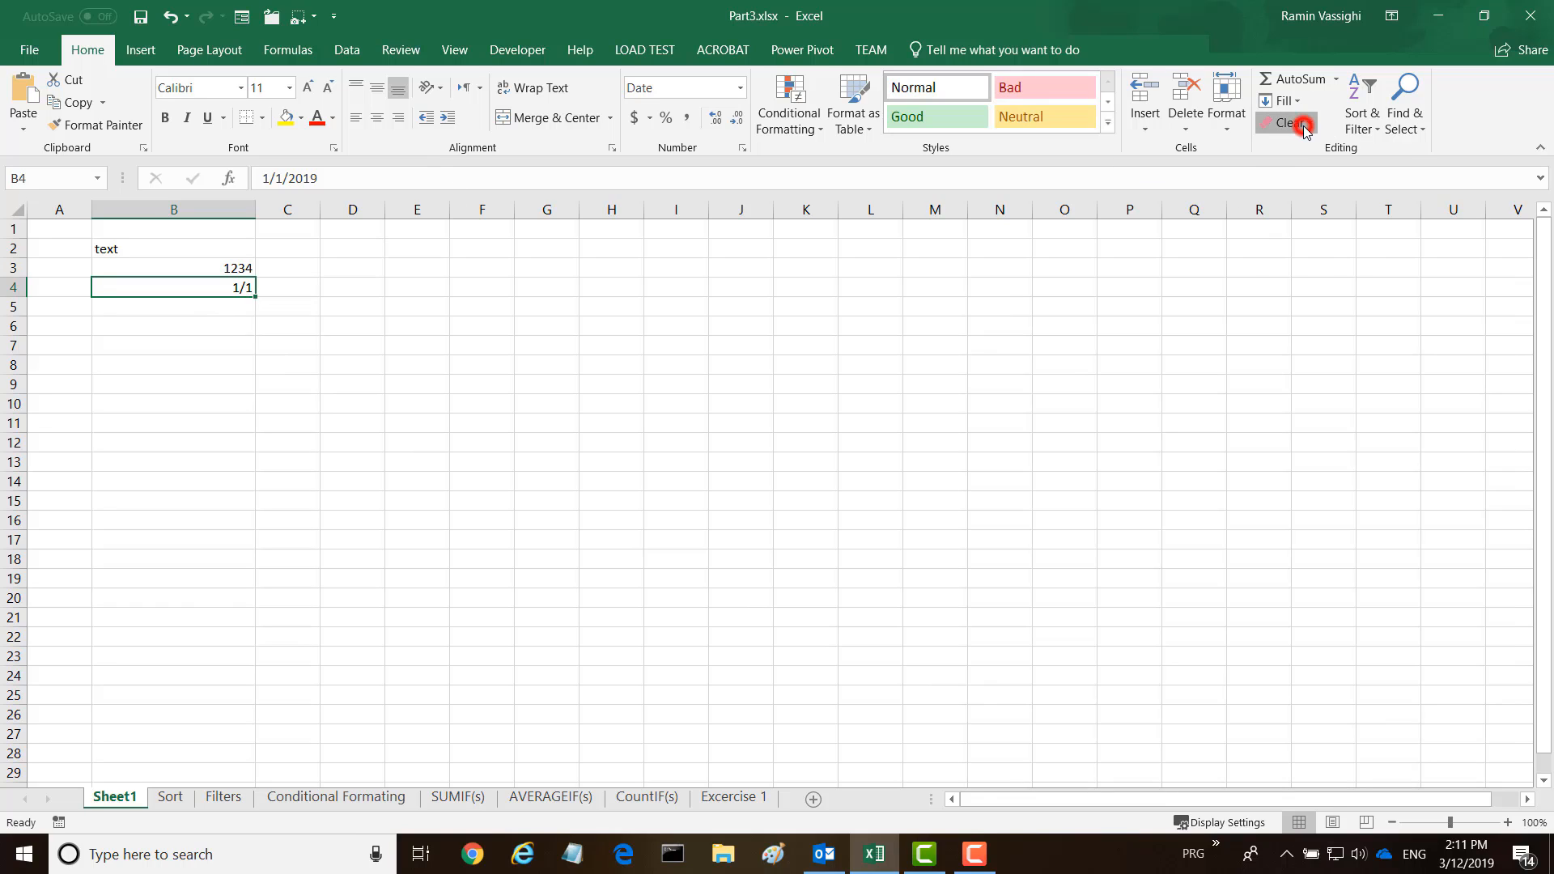
Step: Clear B4's formats to reveal 43466, then apply Short Date to show 1/1/2019
click(1294, 173)
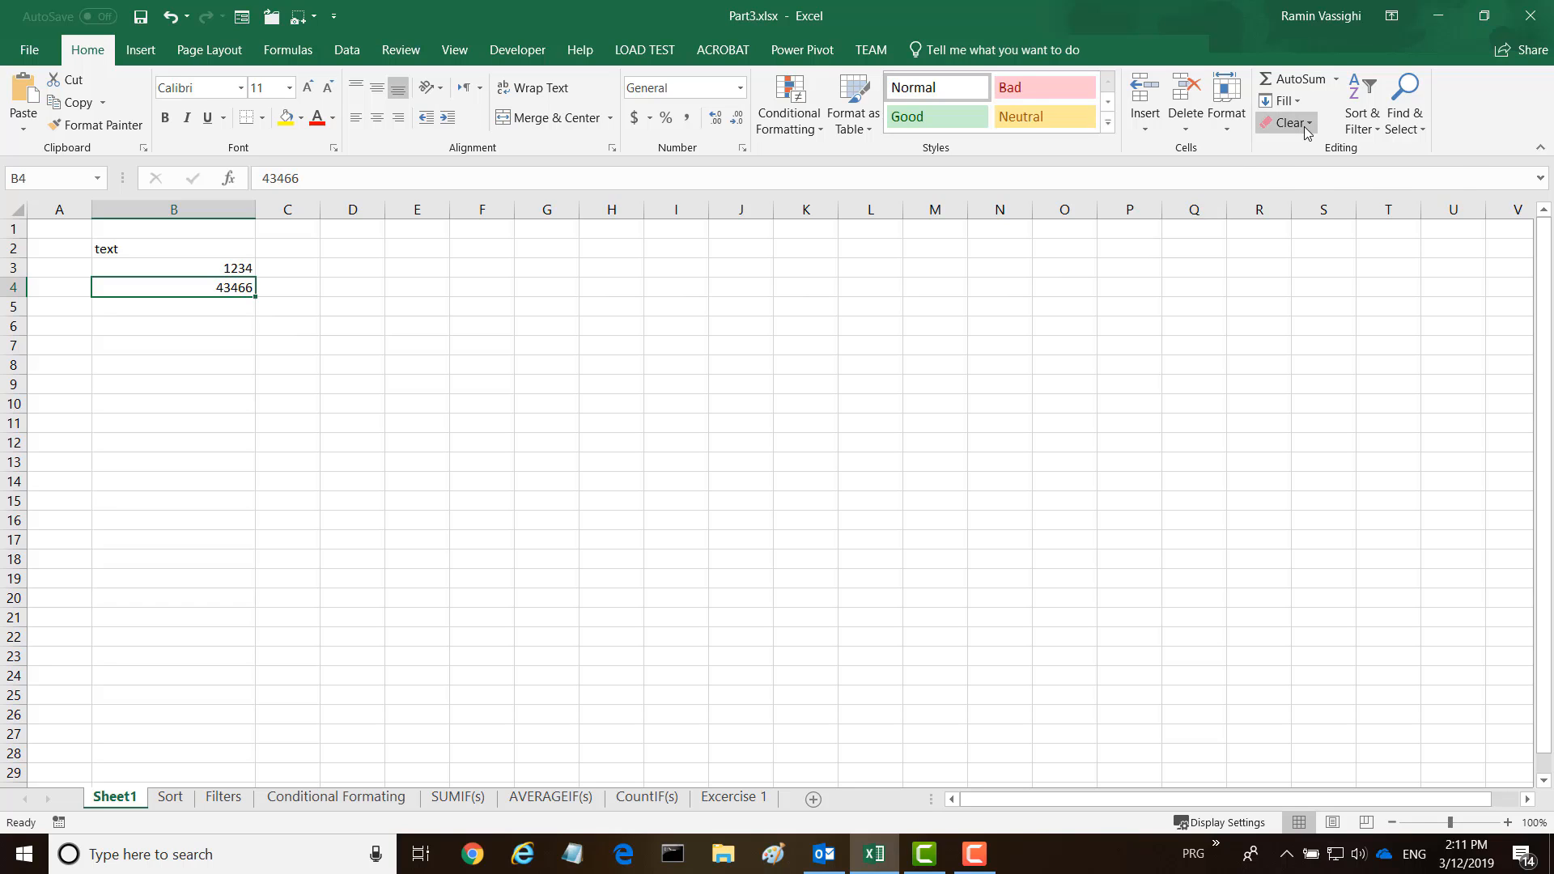
click(741, 88)
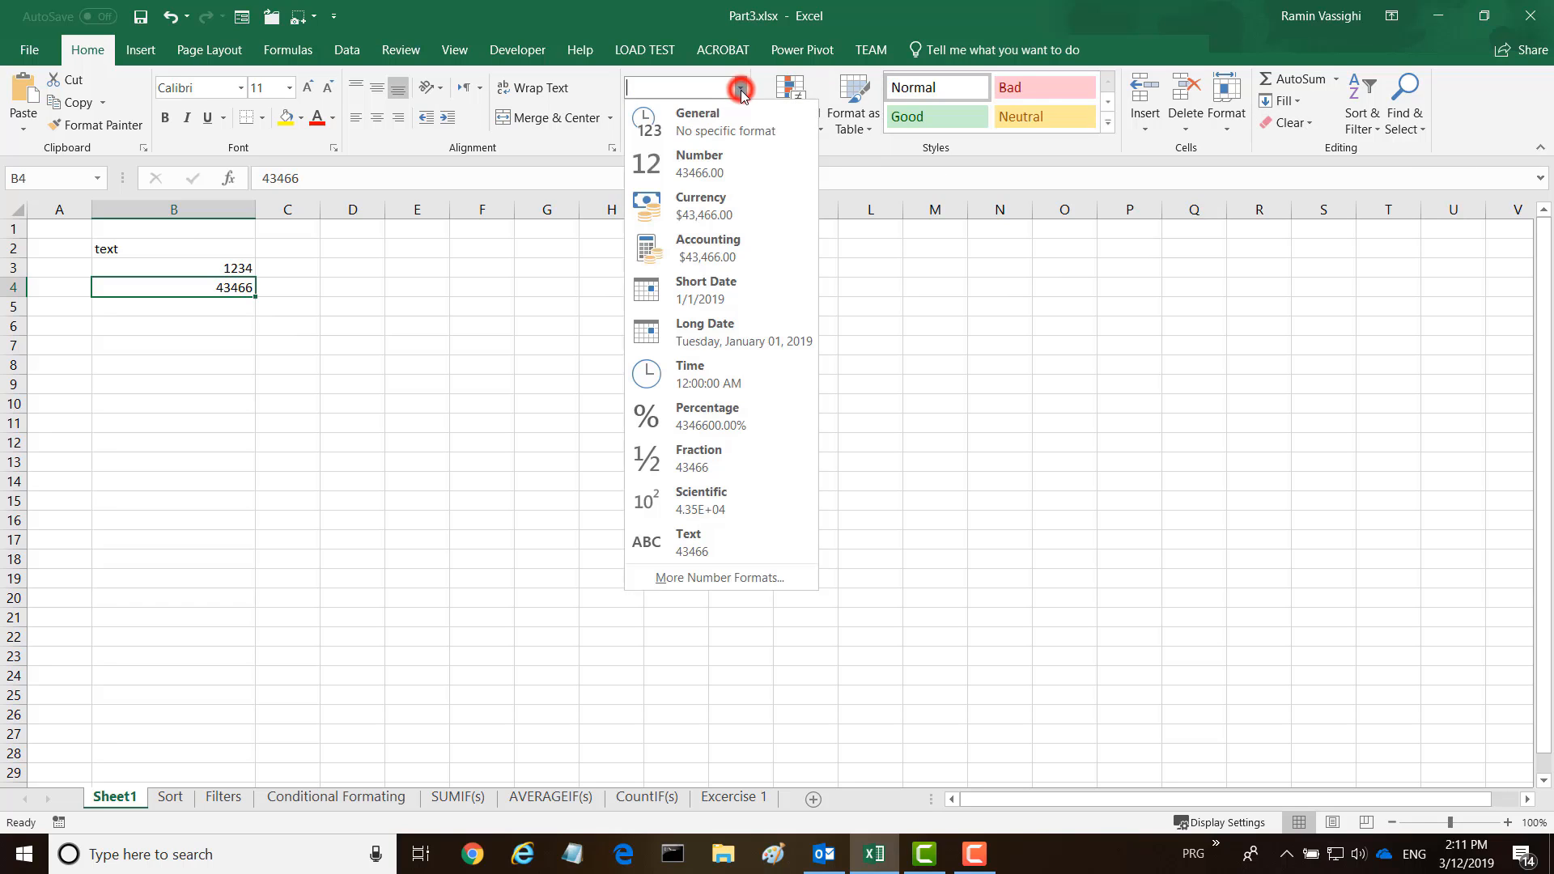
click(696, 289)
click(311, 348)
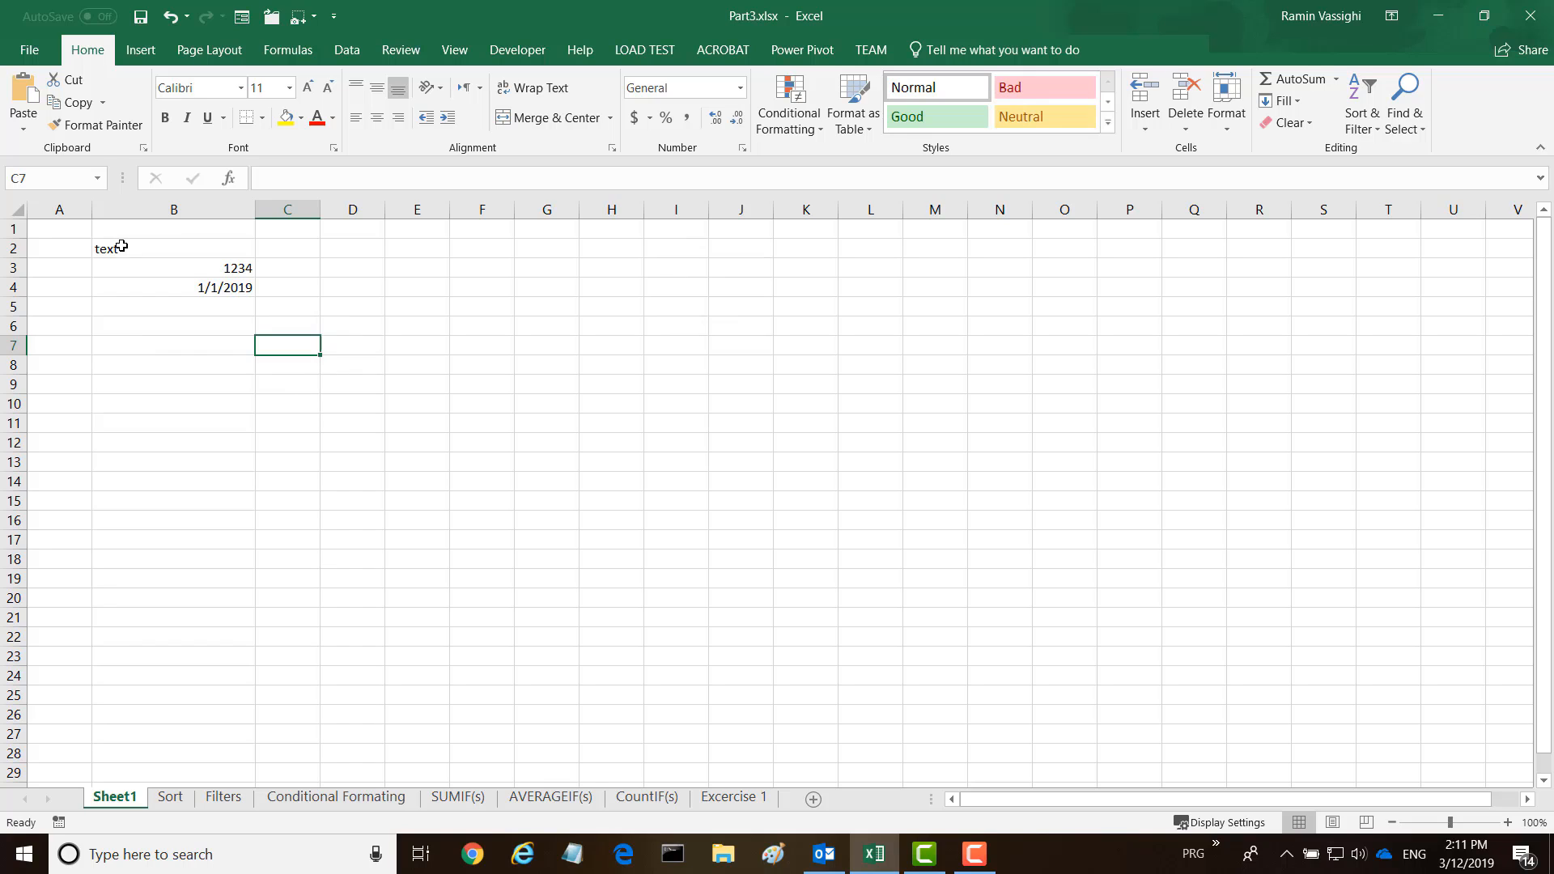
Step: Delete B2:B4 and enter headers Product, Date Sold, Quantity, Price, Total Sold in C3:G3
drag(120, 247, 122, 285)
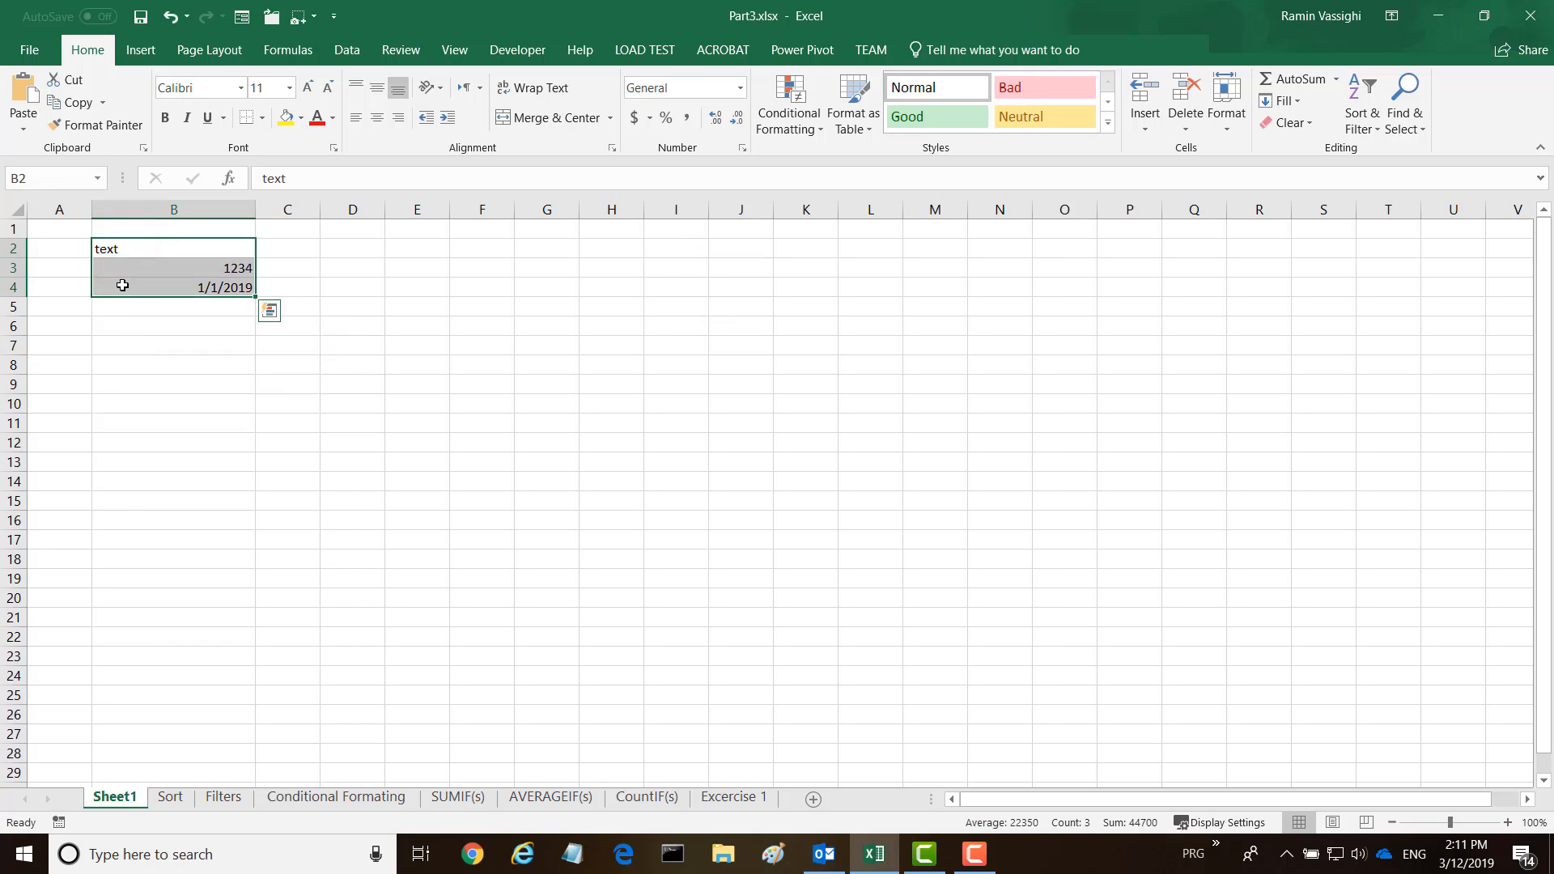
key(Delete)
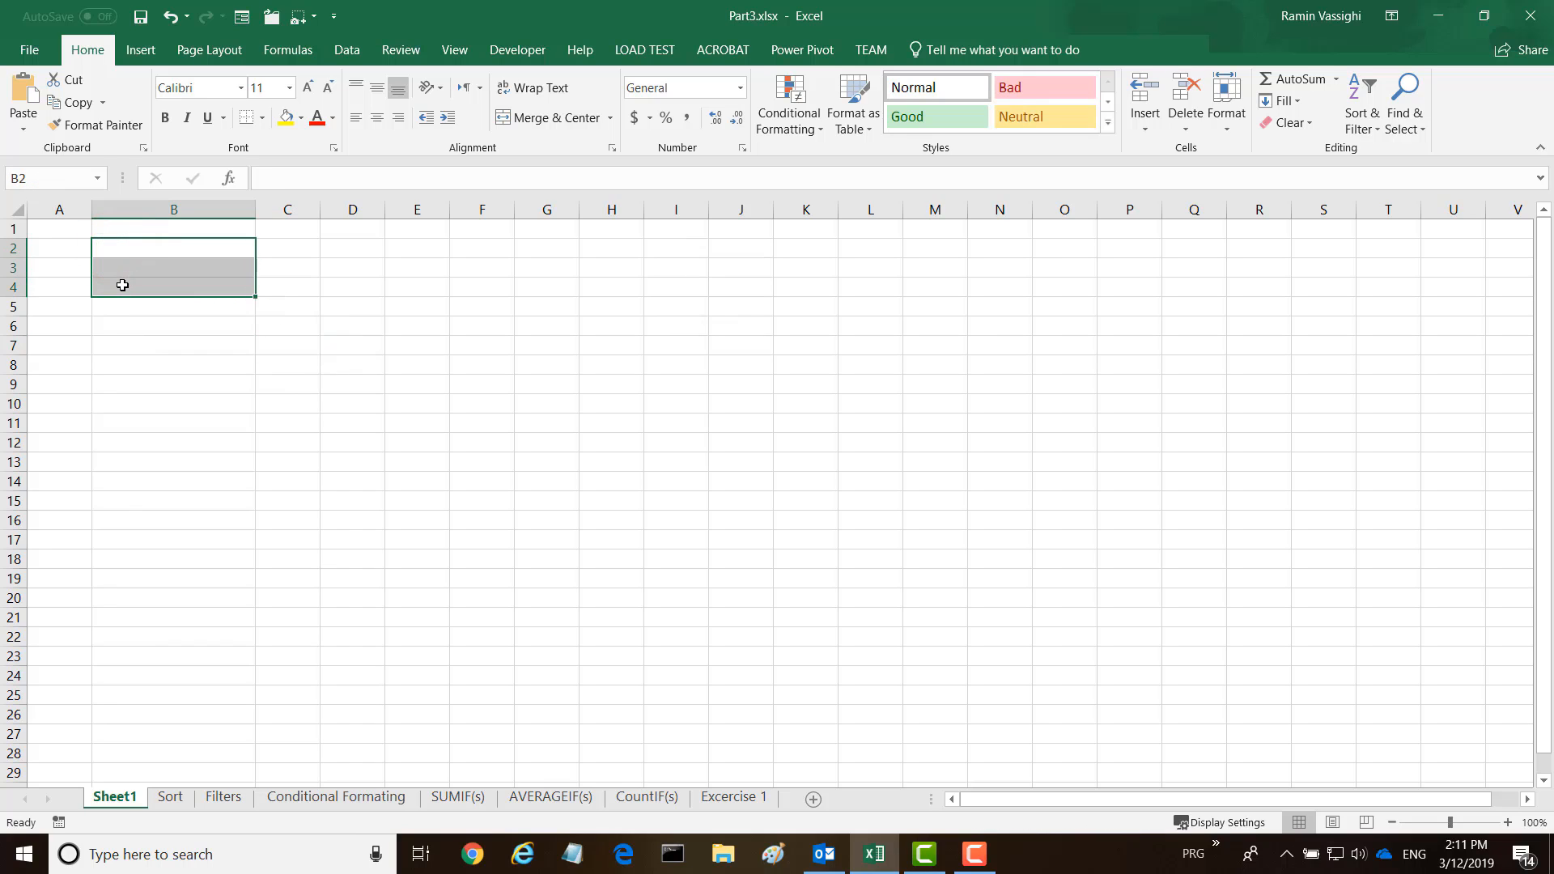
click(274, 268)
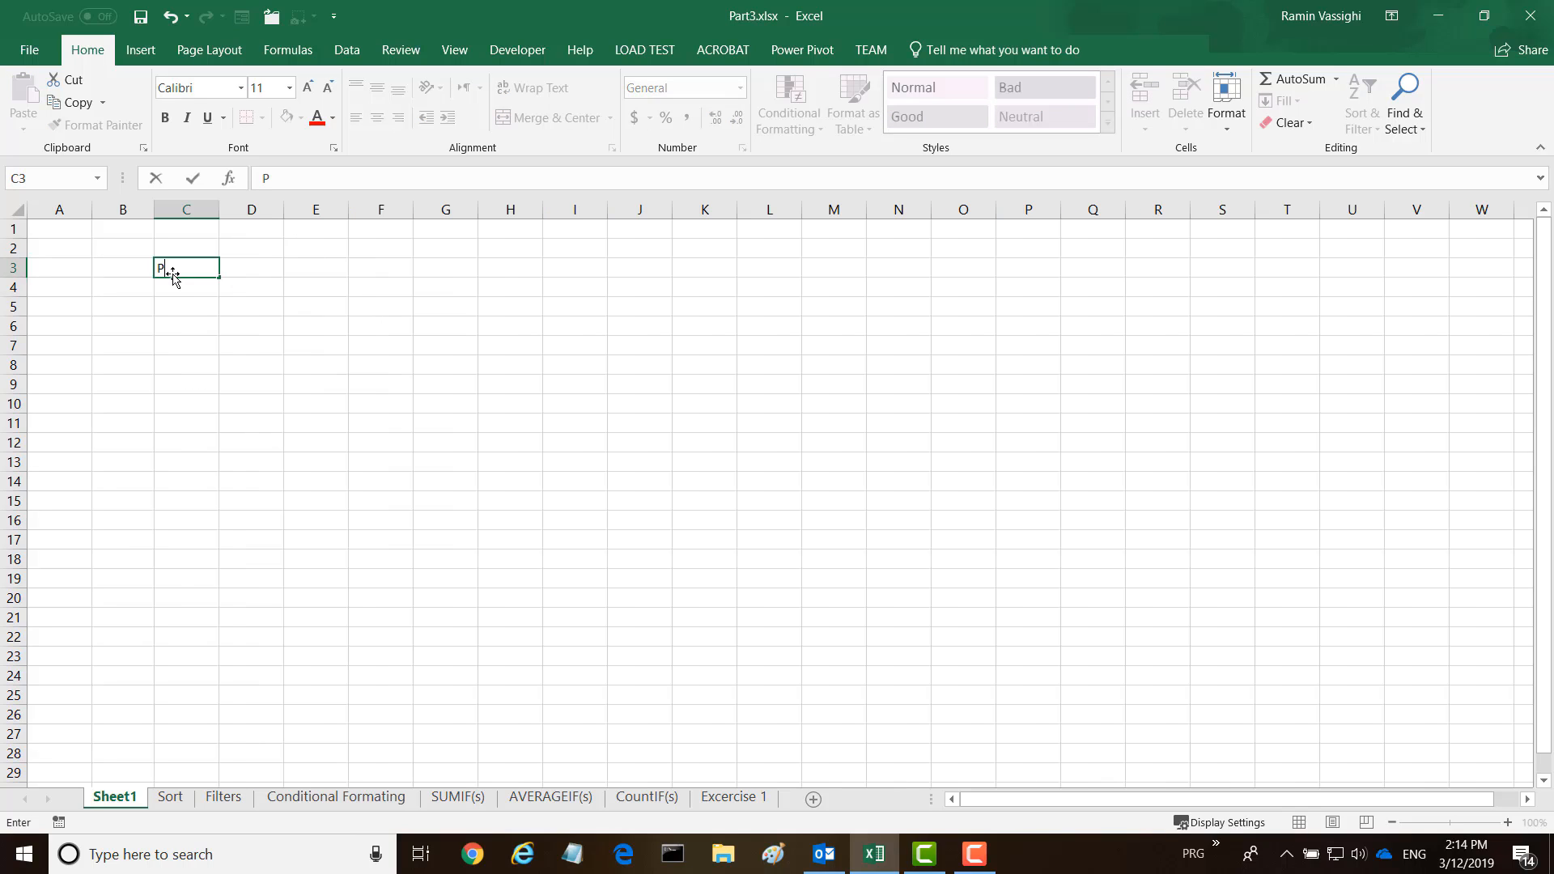
text(Product)
key(Tab)
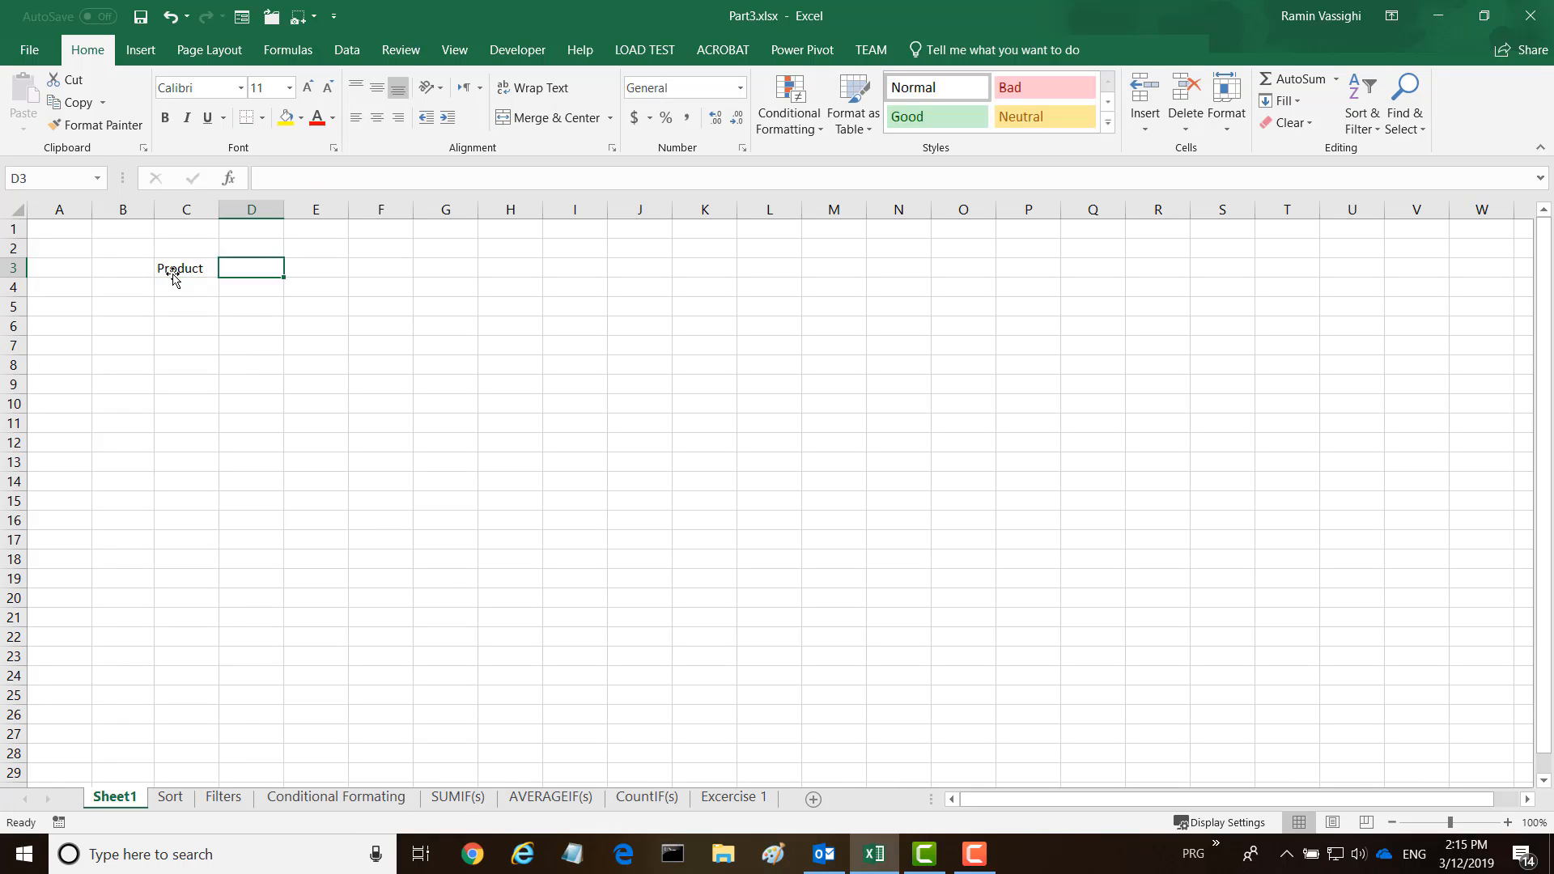
text(Date)
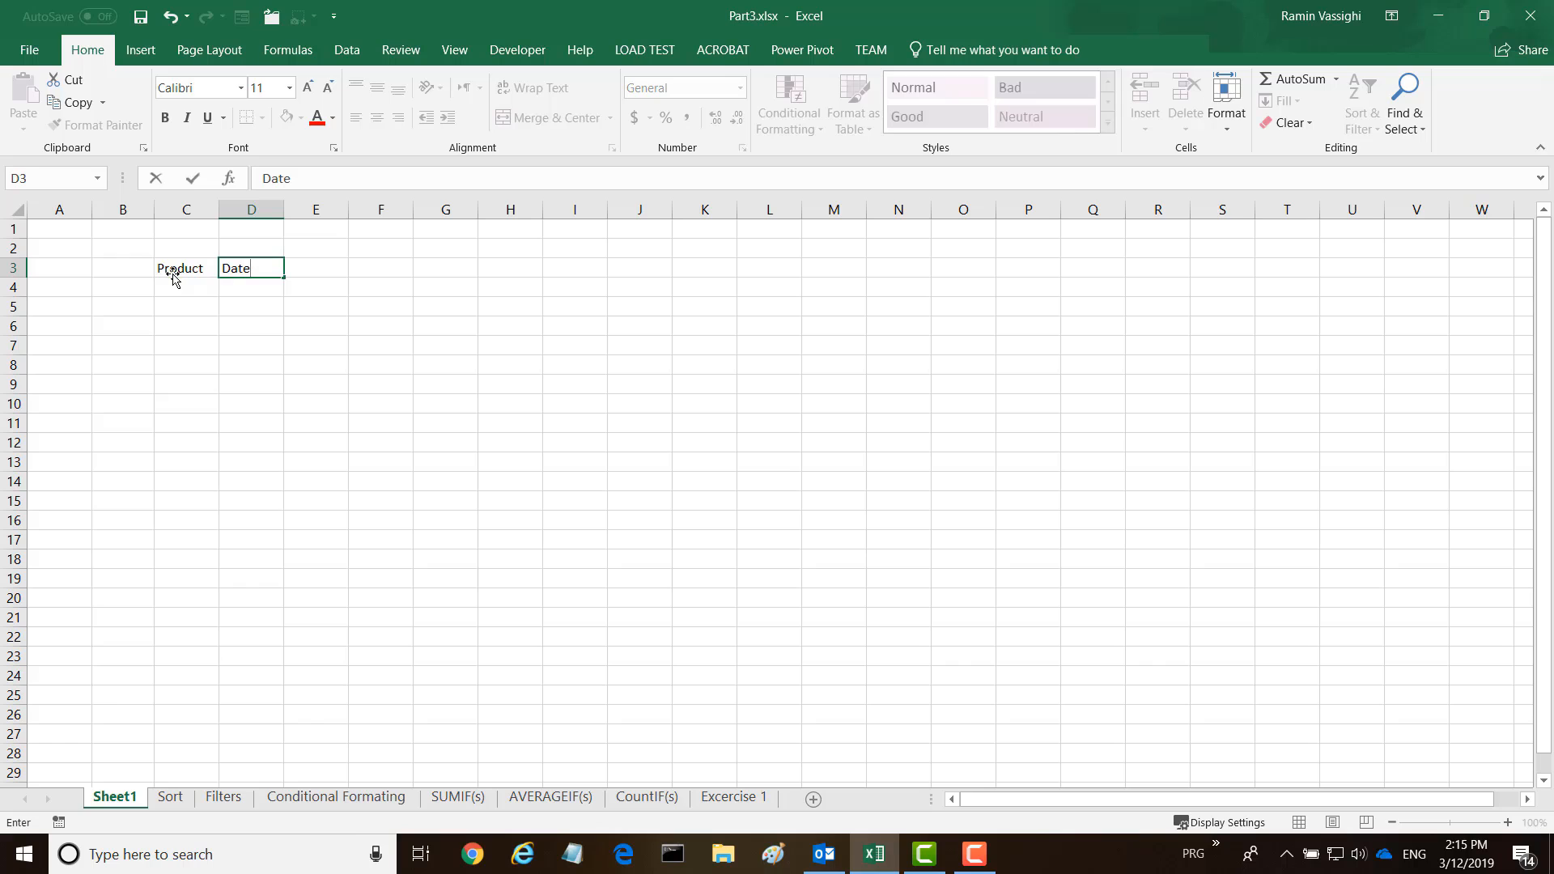
text( Sold)
key(Tab)
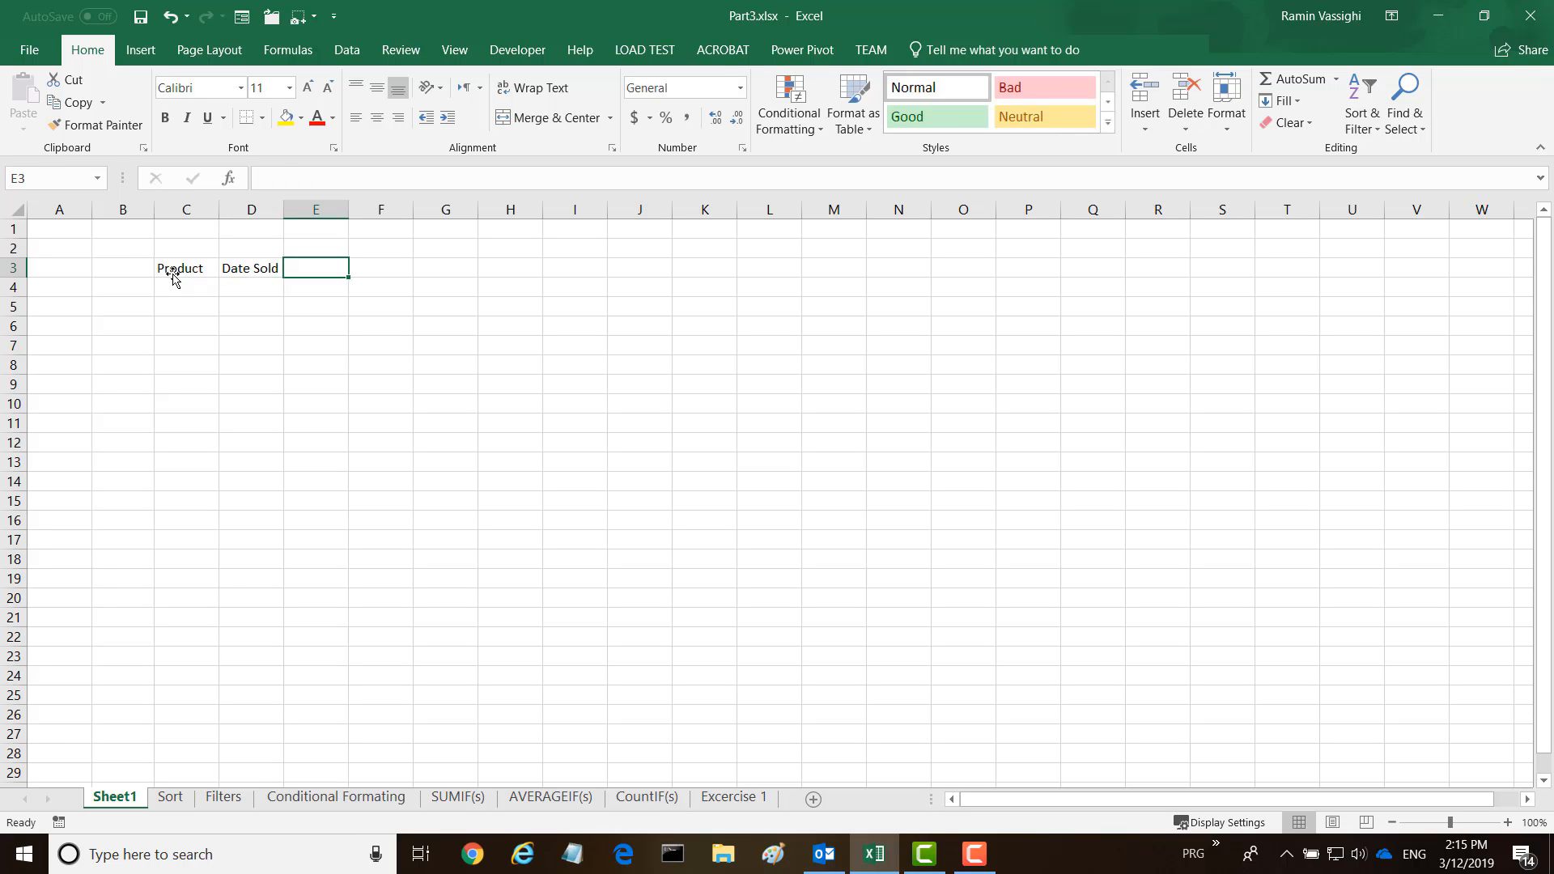
text(Quantity)
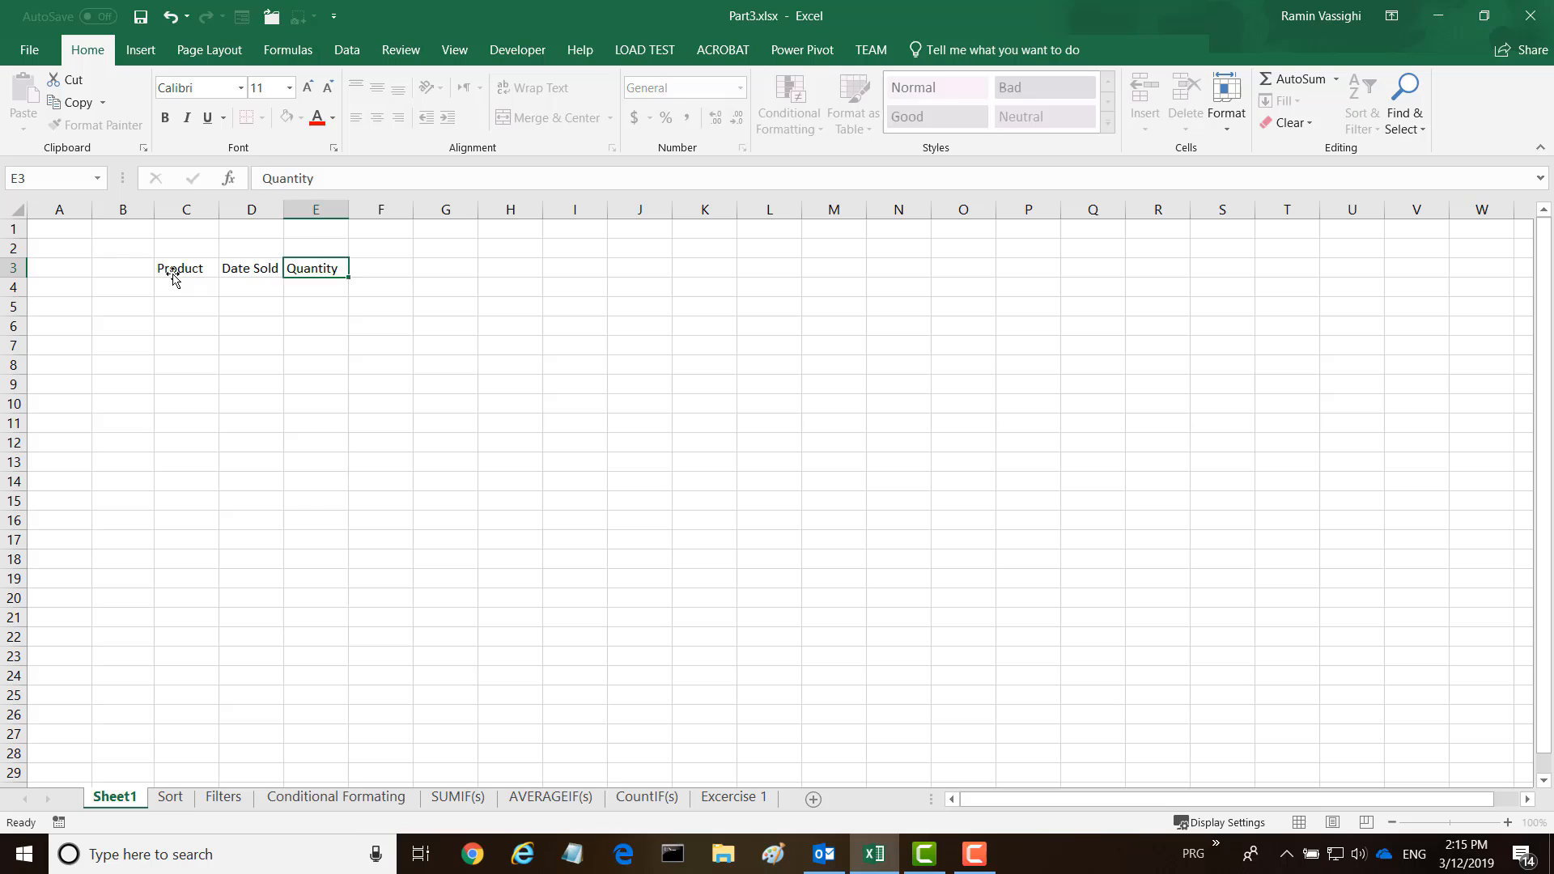
key(Tab)
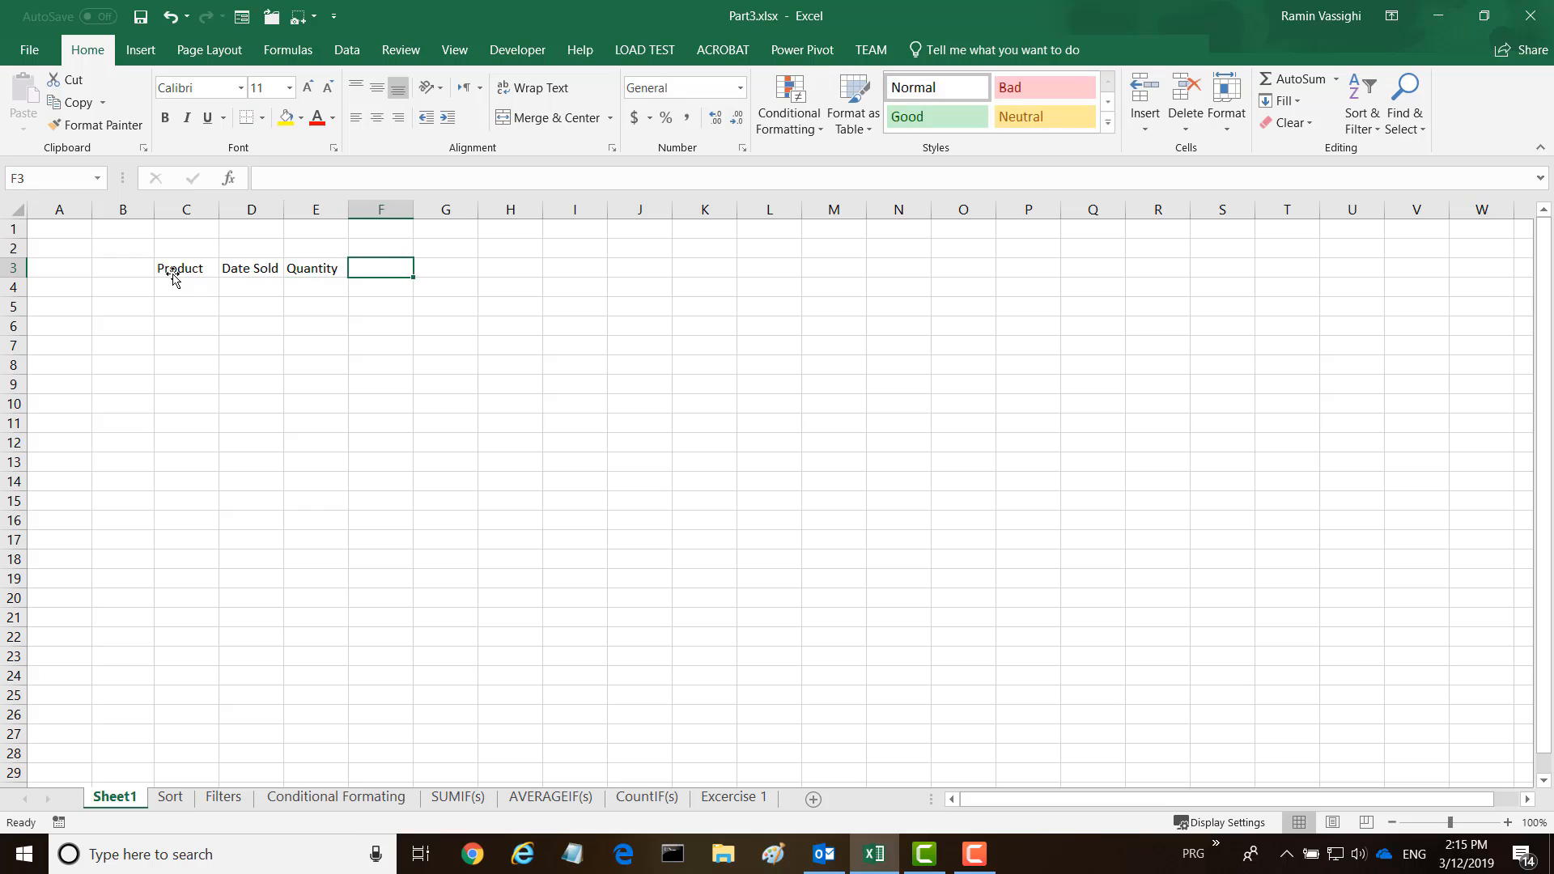
text(P)
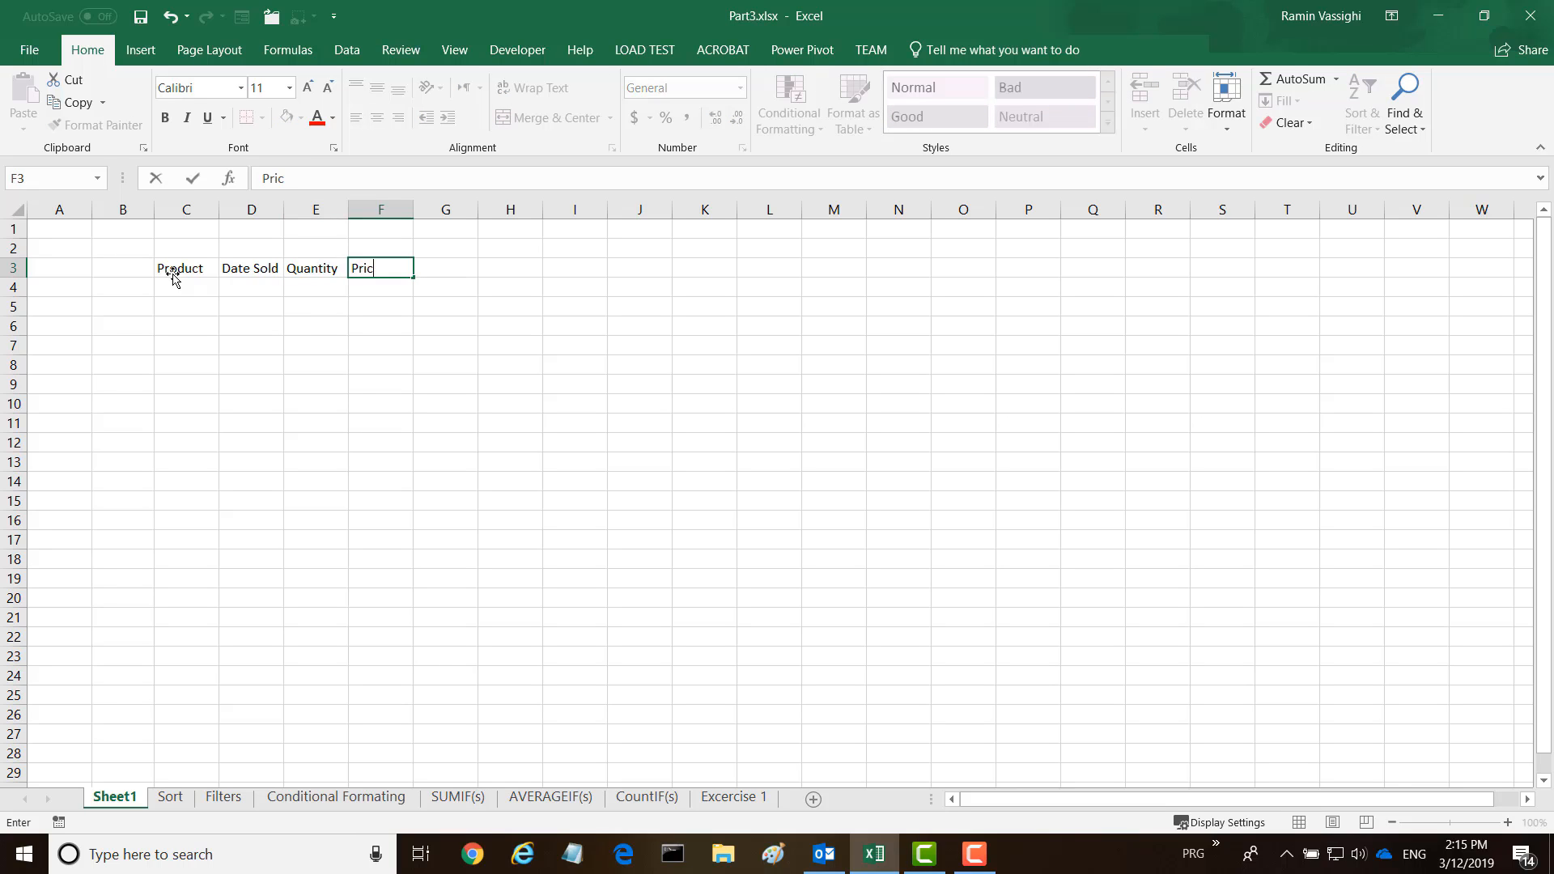
text(rice)
key(Tab)
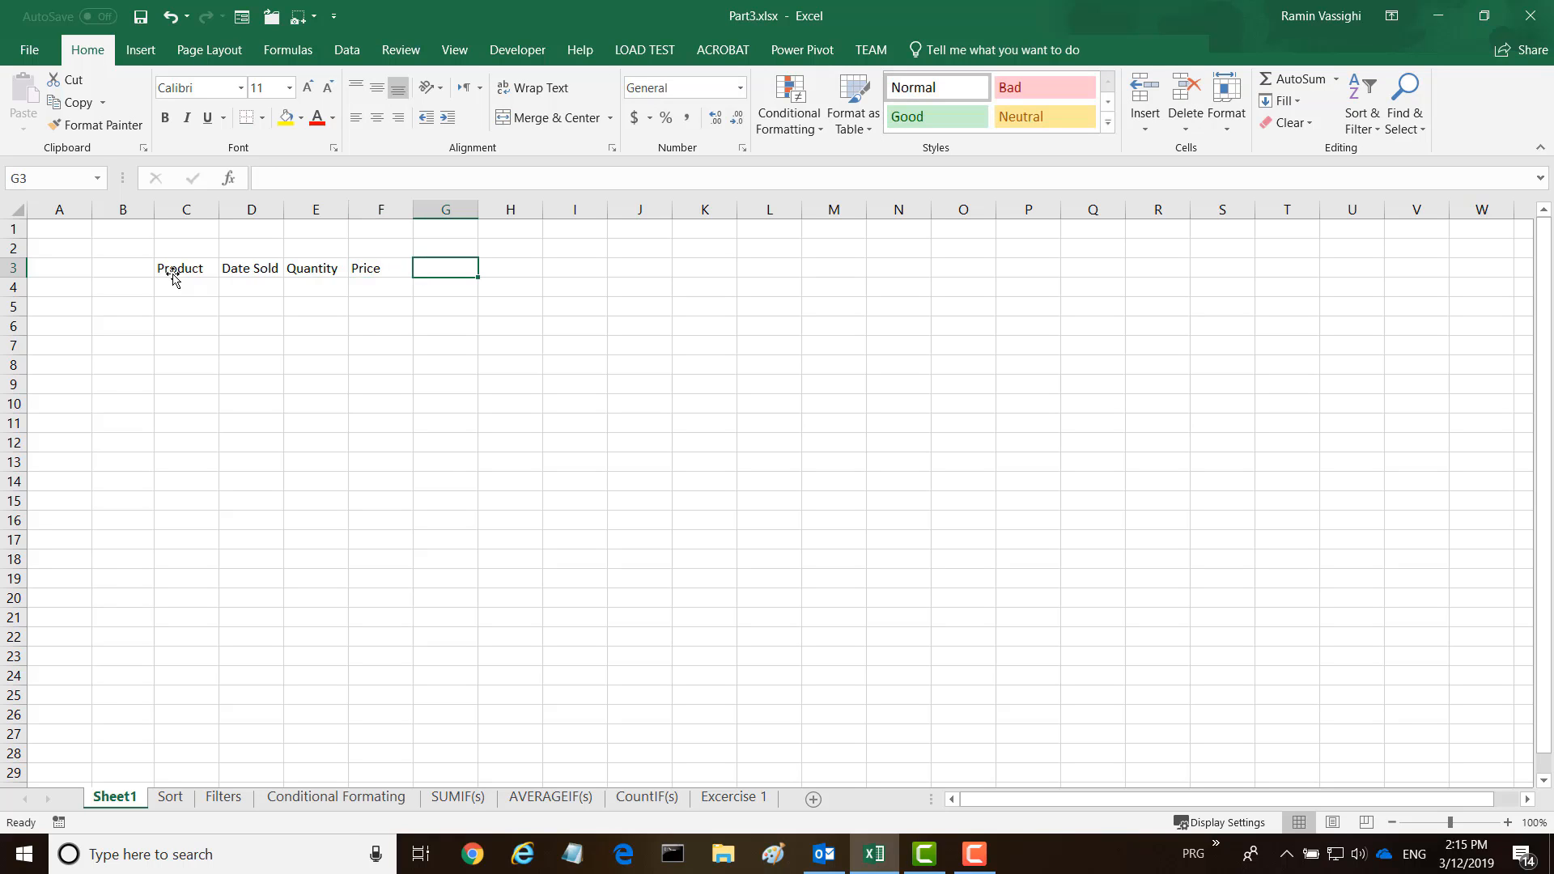
text(Tota)
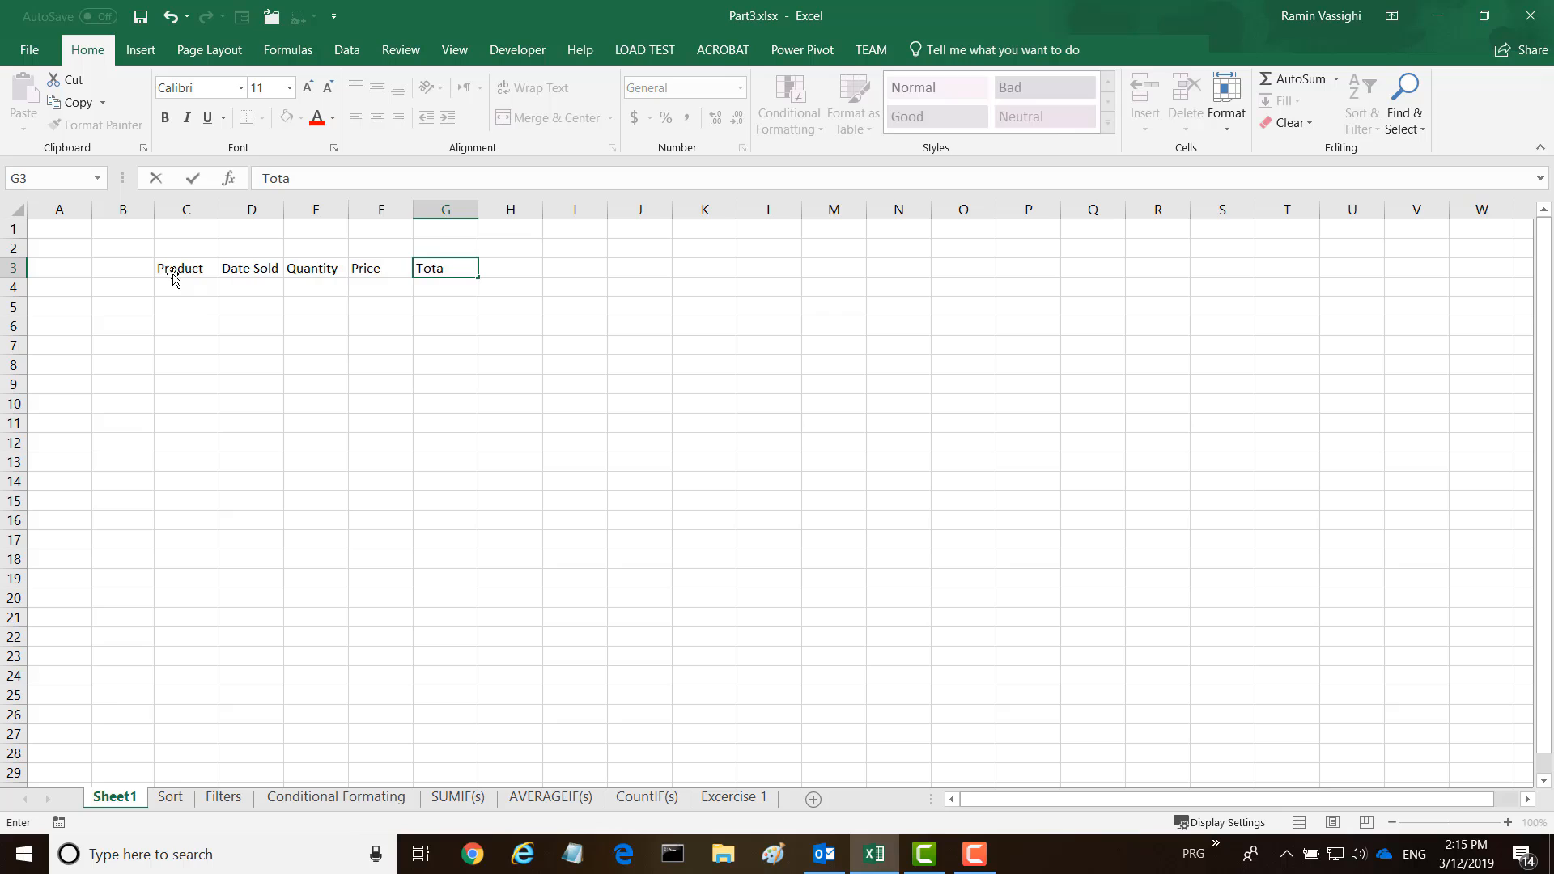
text(l Sold)
Step: Enter product A in C4 under Product
click(173, 283)
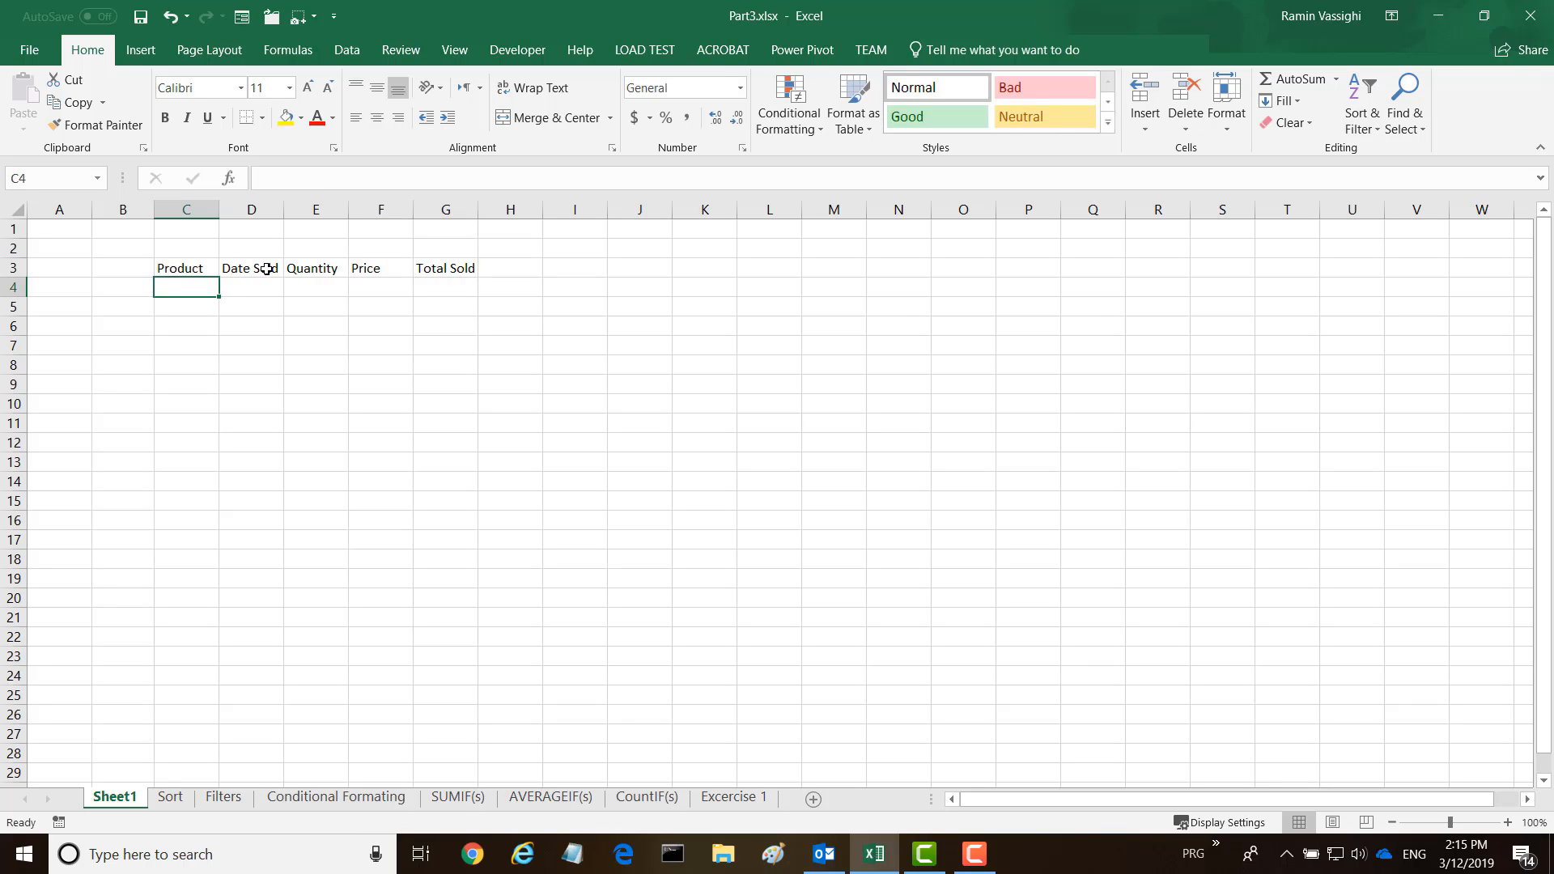
text(A)
key(Return)
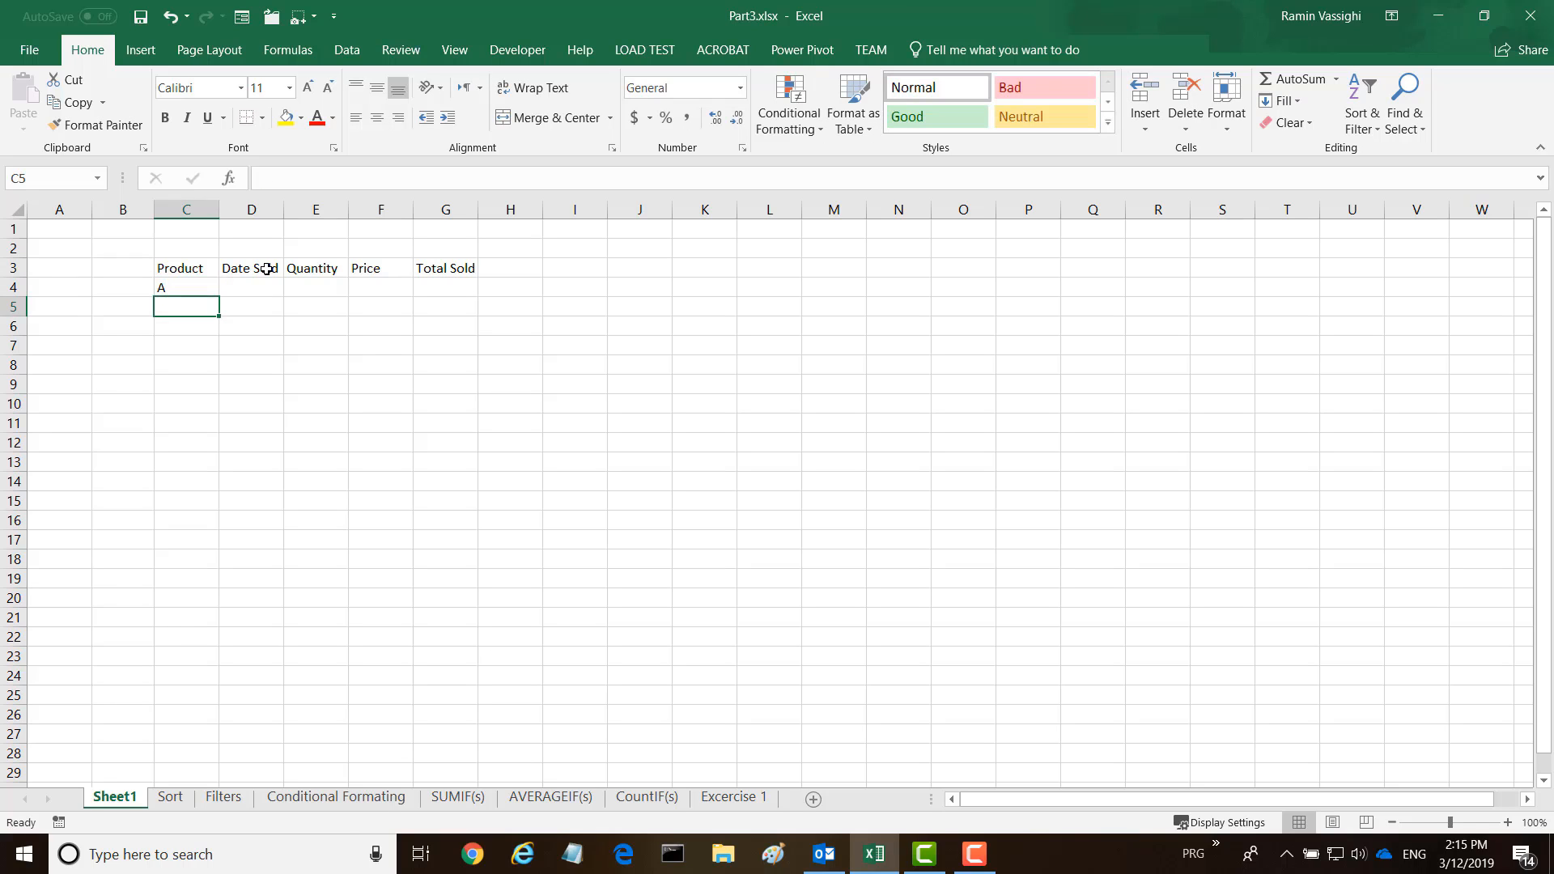
Step: List products B, C, D and E in C5:C8
text(B)
key(Return)
text(C)
key(Return)
text(D)
key(Return)
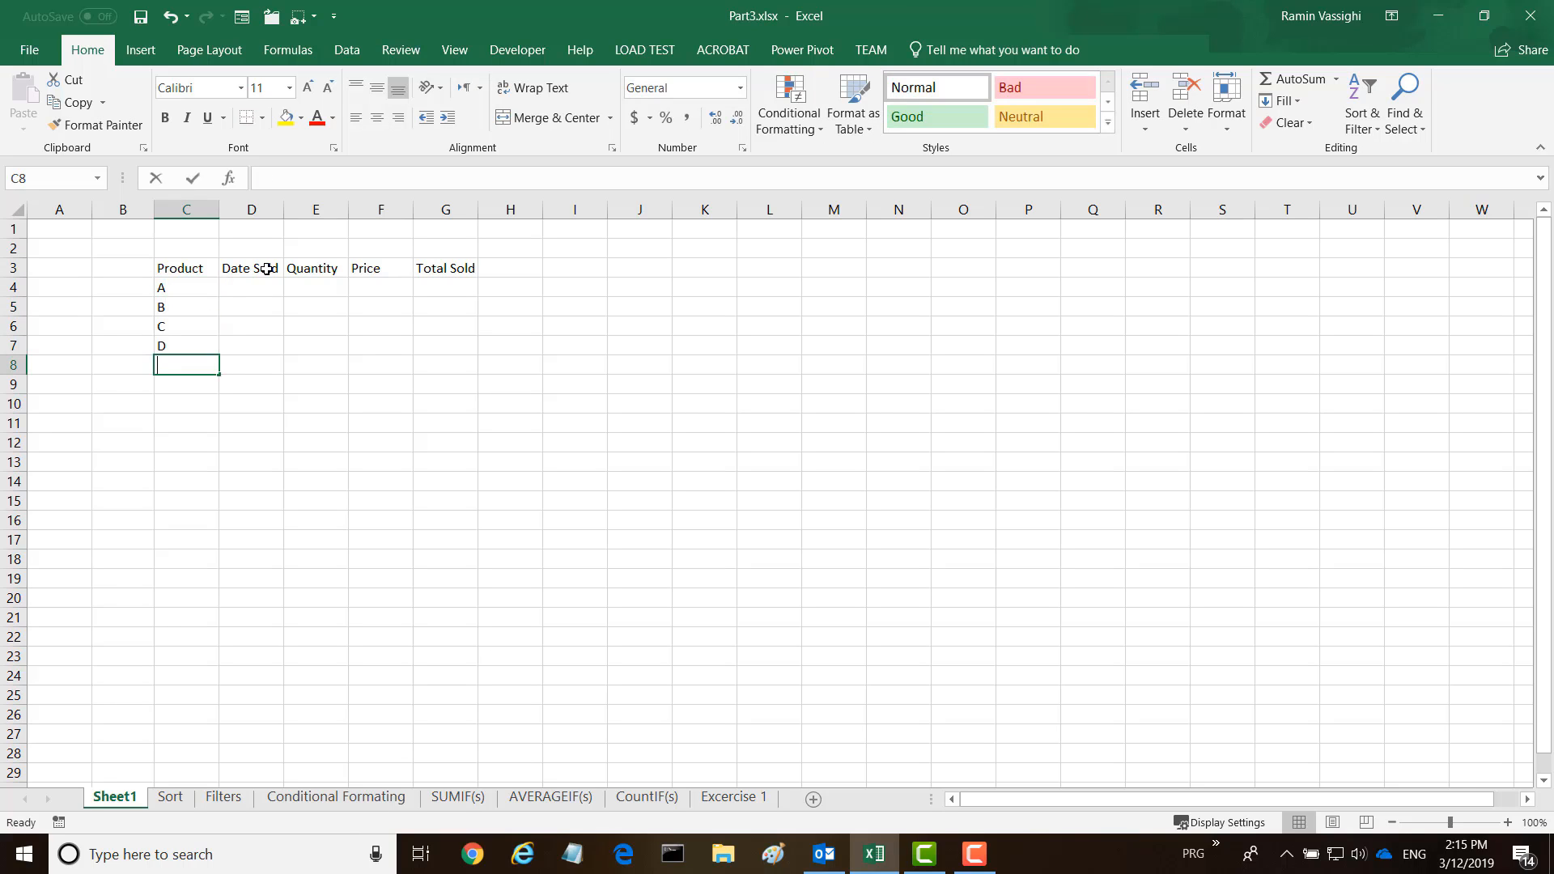
text(E)
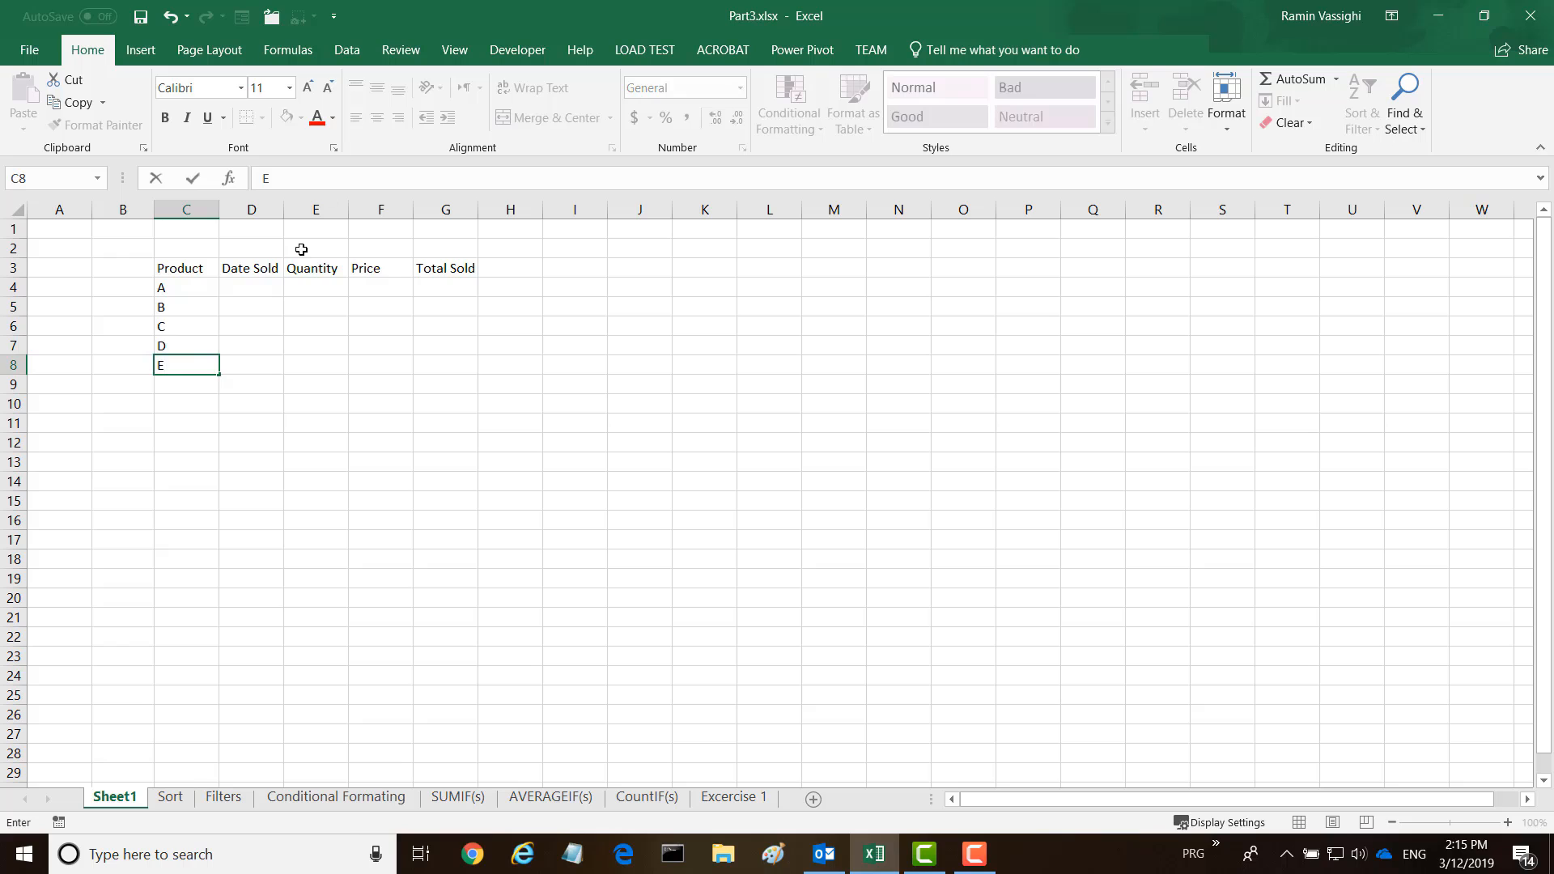
Step: Fill Date Sold D4:D8 with sale dates from 1/2/2019 through 3/1/2019
click(256, 283)
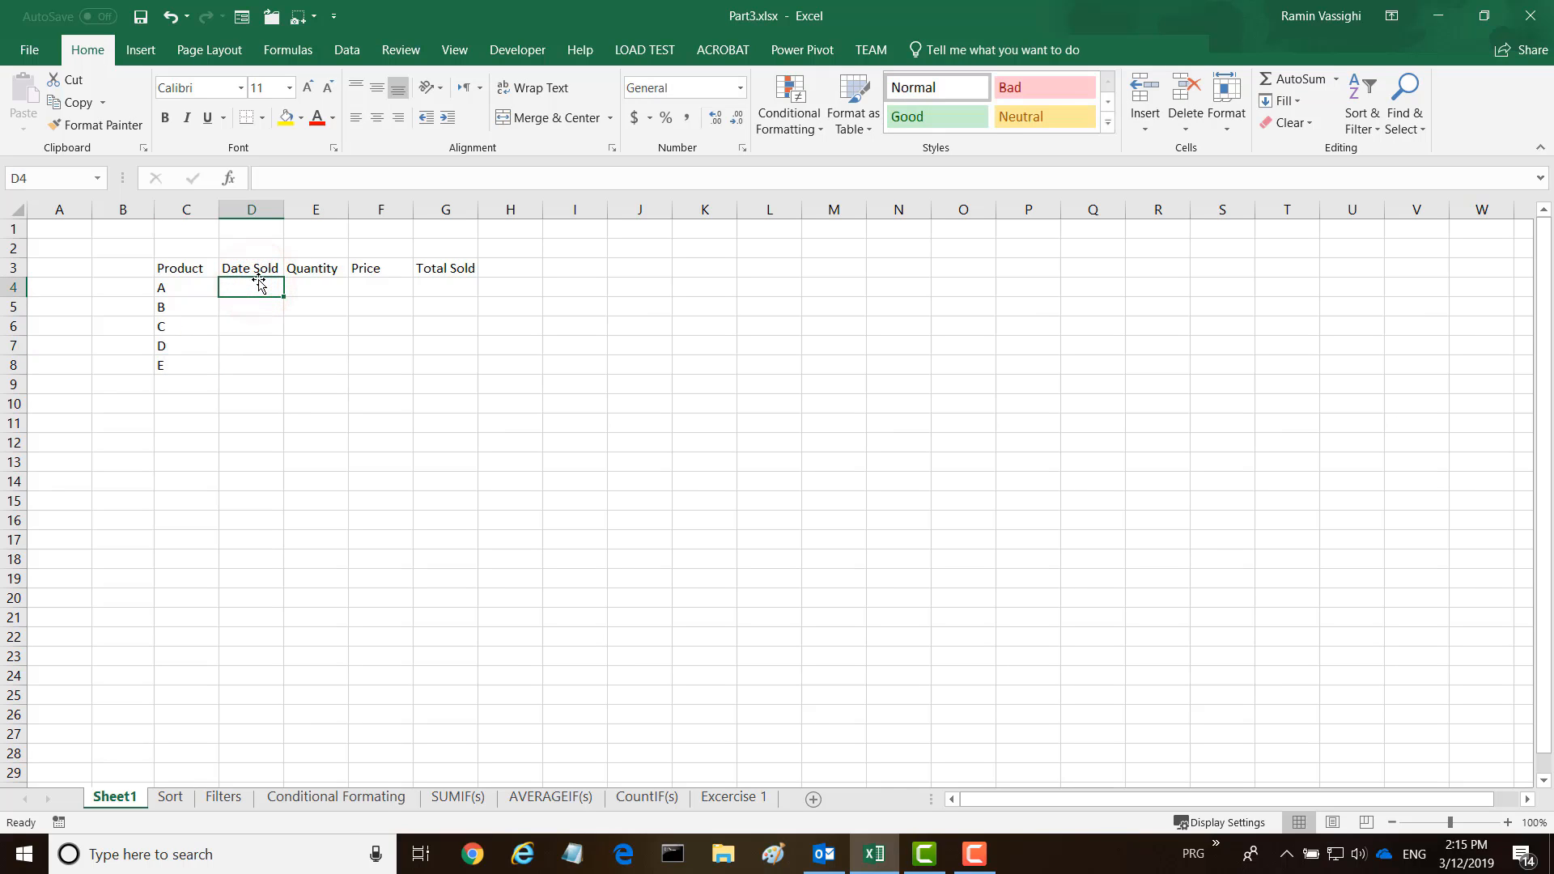
text(1/2)
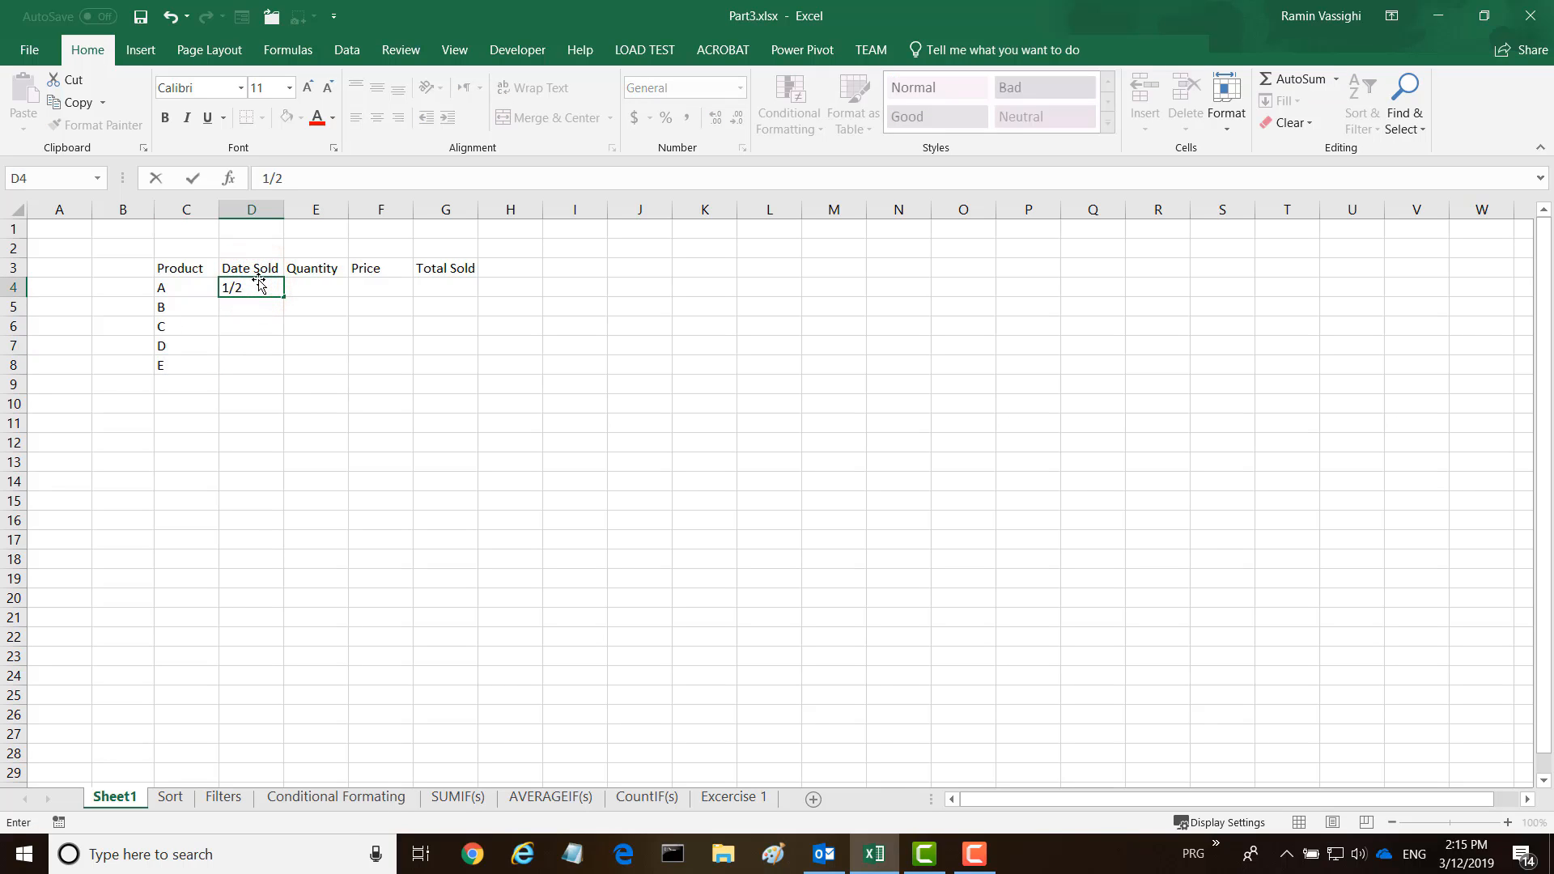
text(/2019)
key(Return)
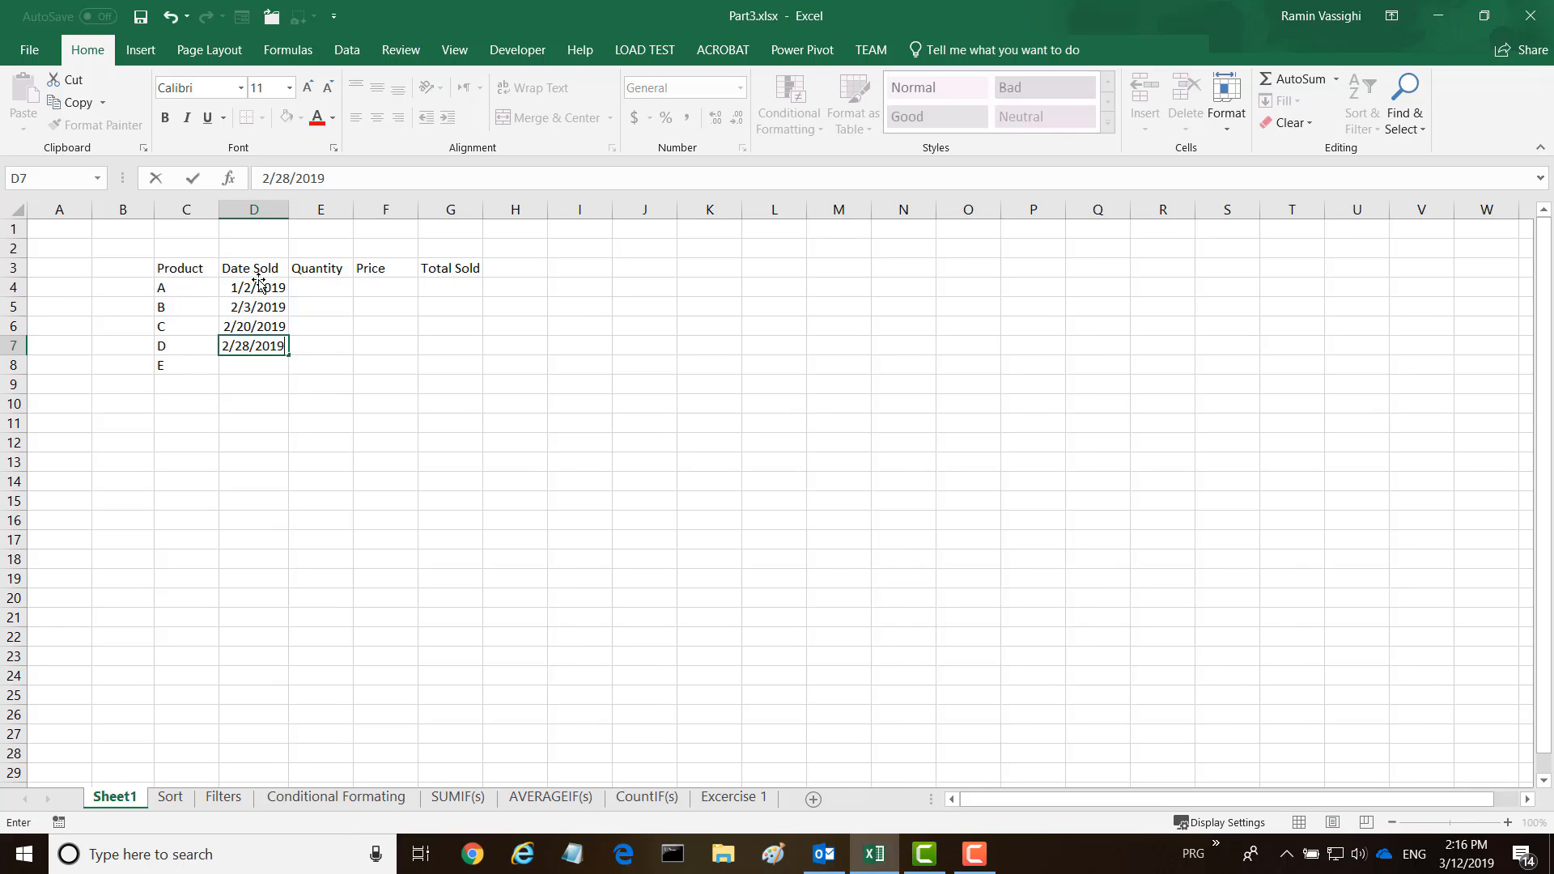
key(Return)
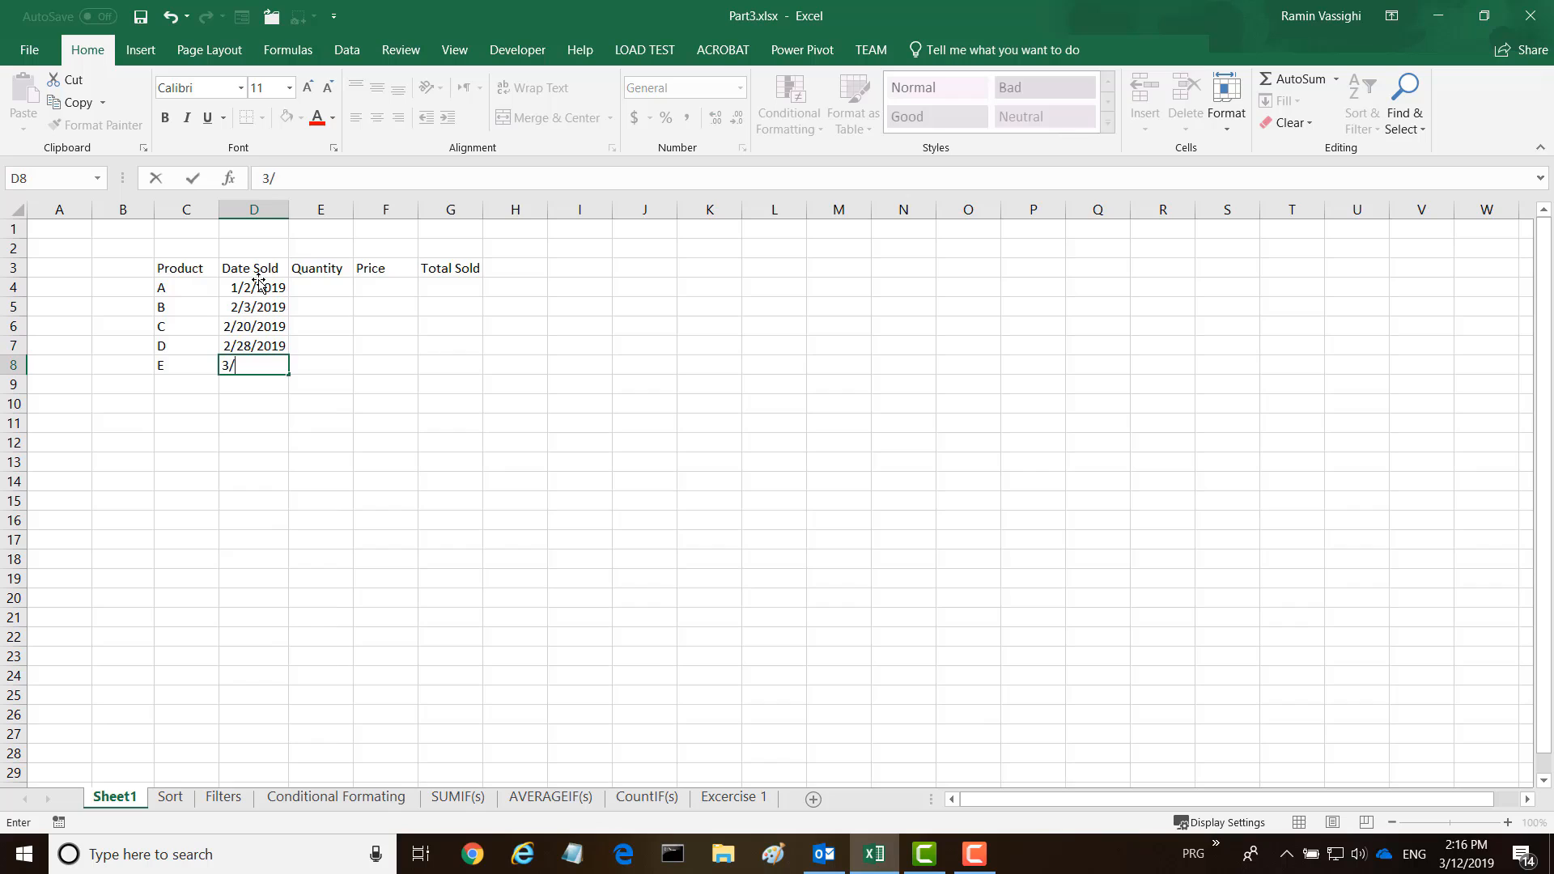
text(/2019)
click(328, 284)
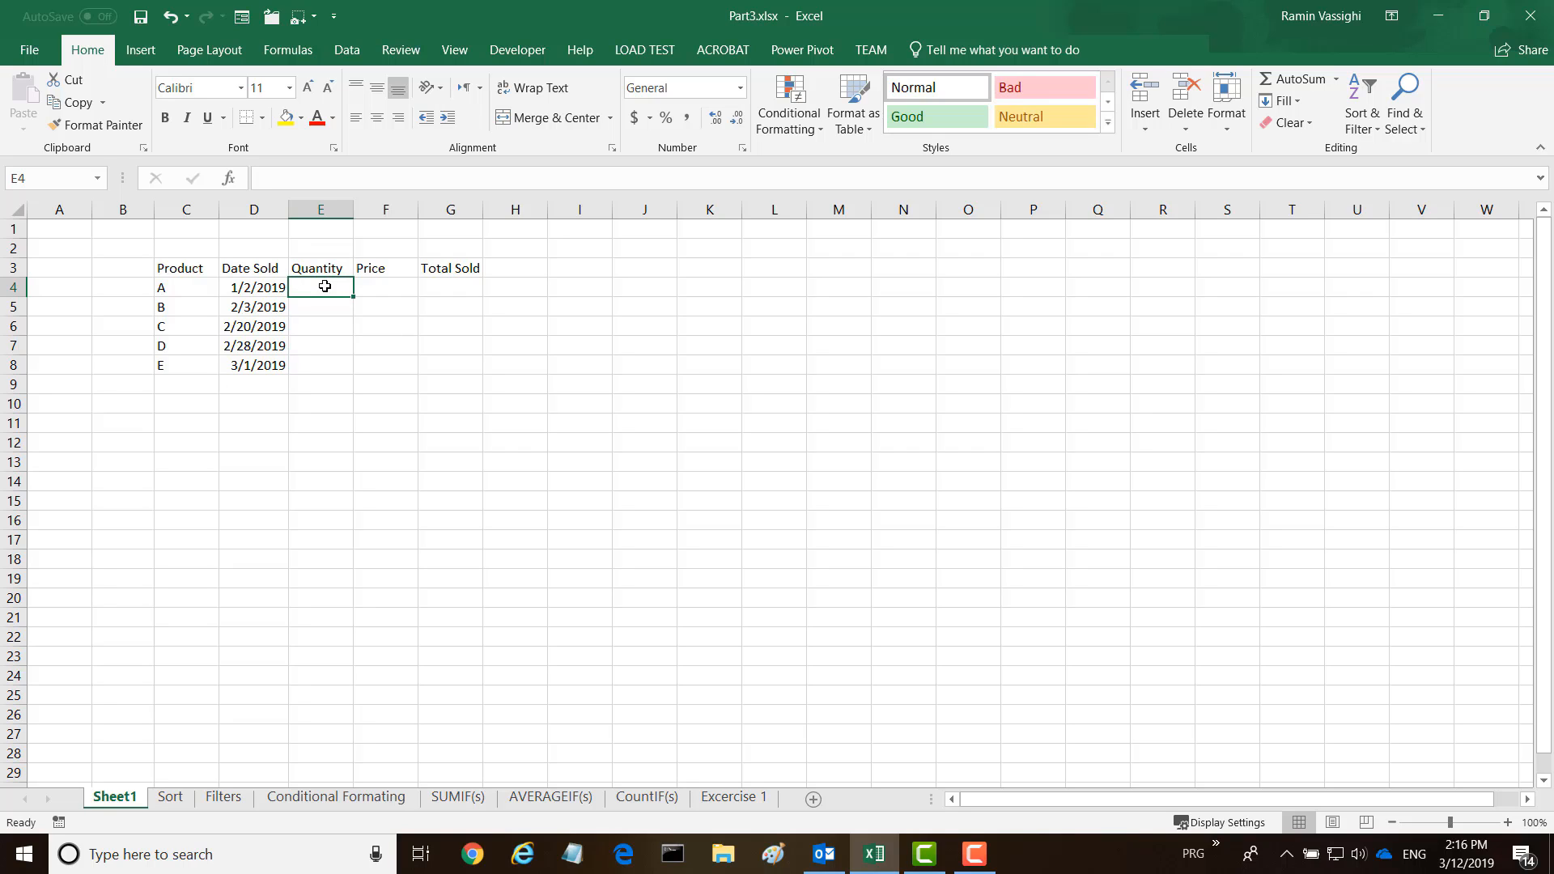
Step: Enter quantities 1000, 500, 200, 1100 and 2200 in E4:E8
text(1000)
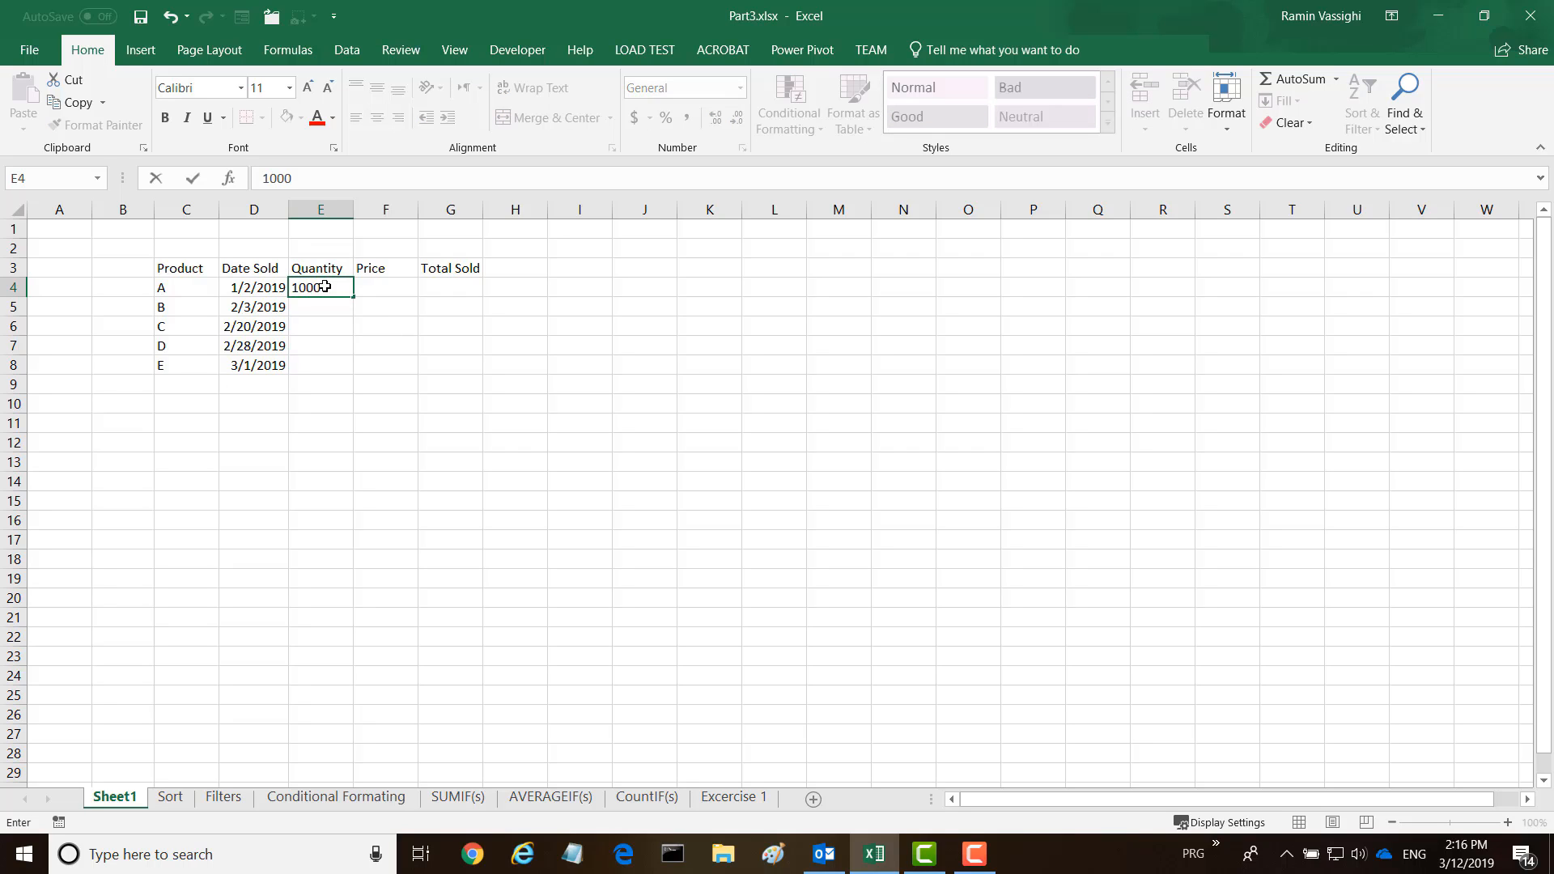
key(Return)
text(500)
key(Return)
text(200)
key(Return)
text(1100)
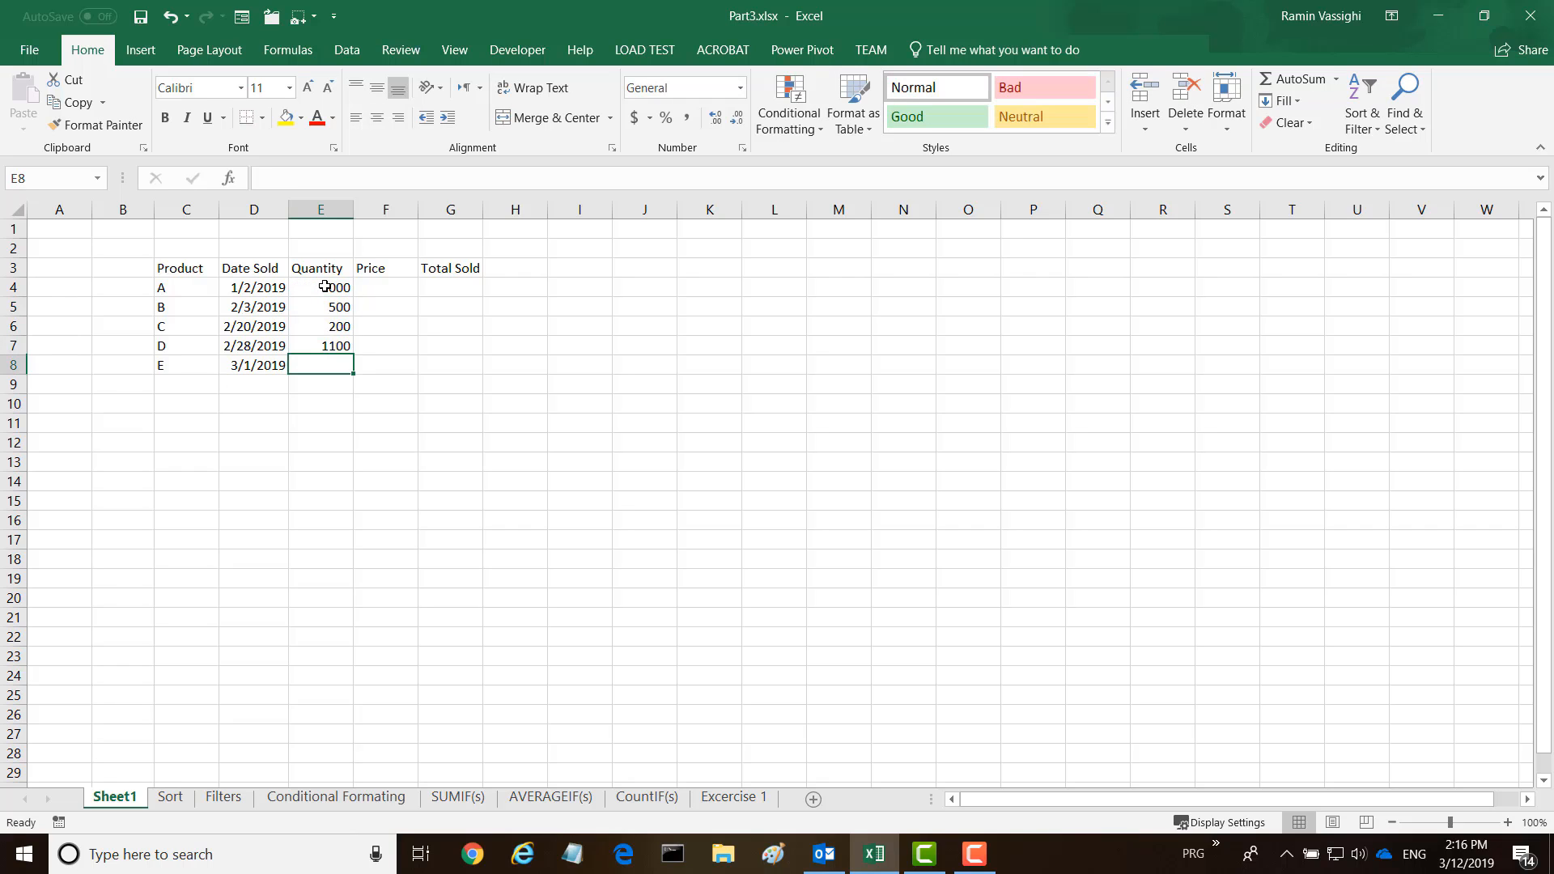
key(Return)
text(2200)
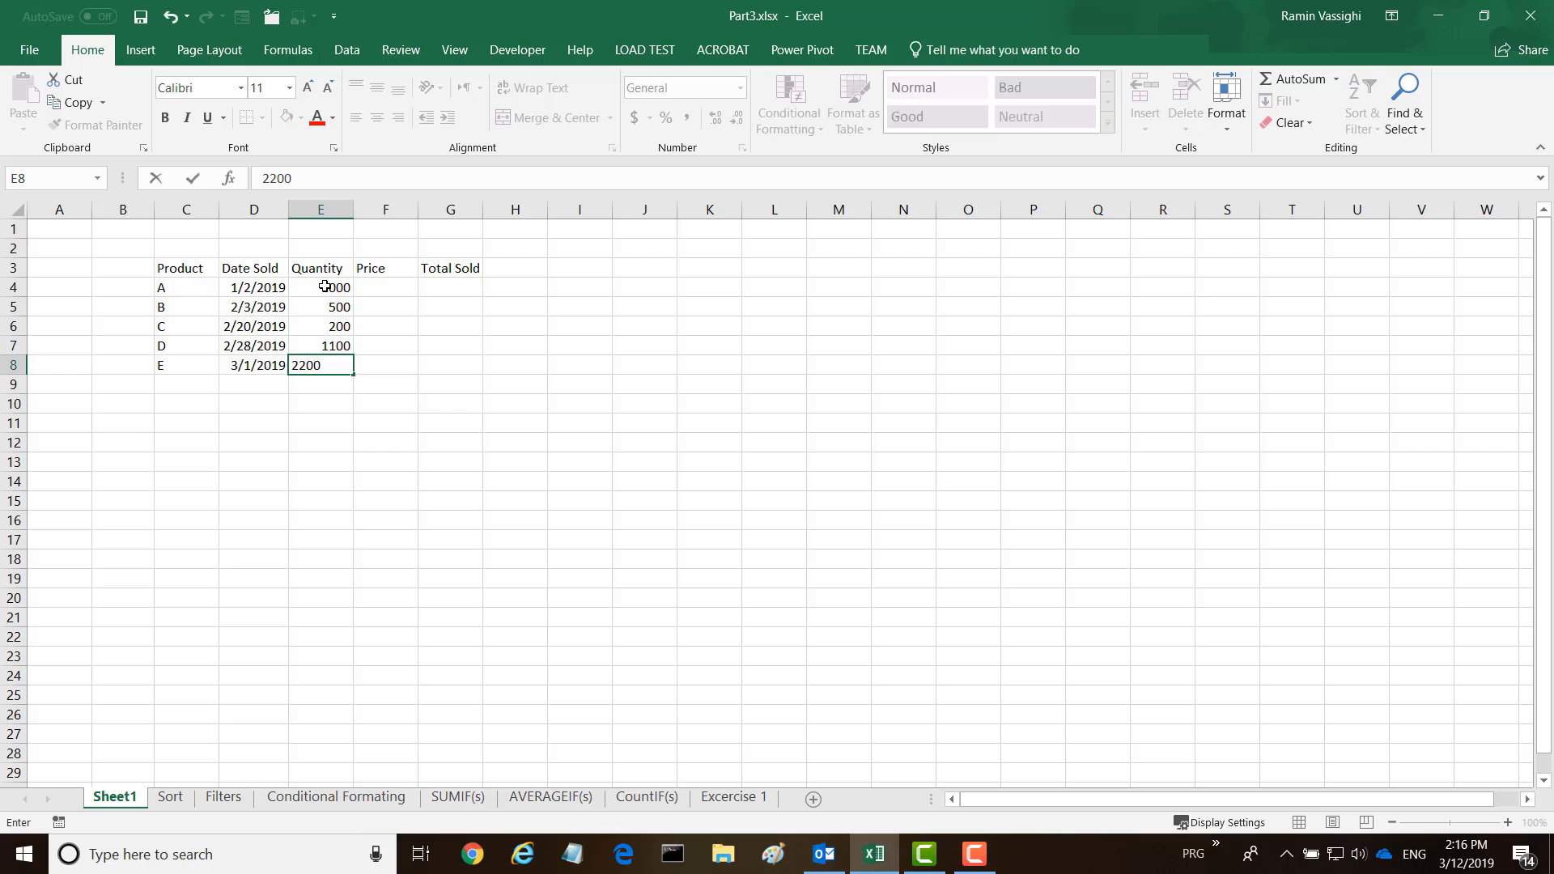
Step: Enter prices 30, 25, 10, 200 and 150 in F4:F8
click(400, 289)
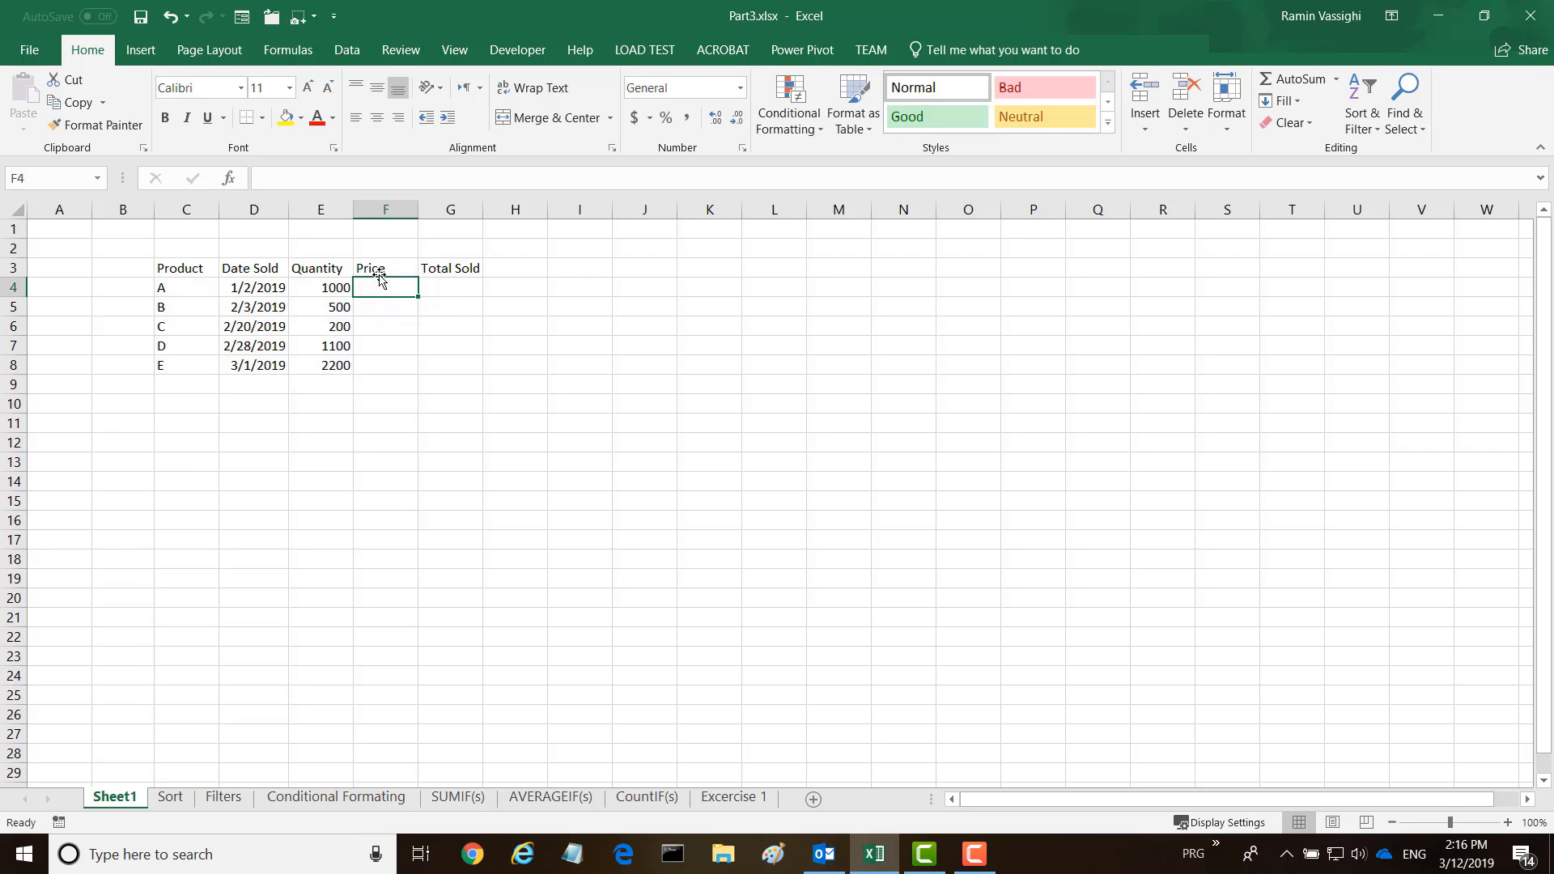
text(30)
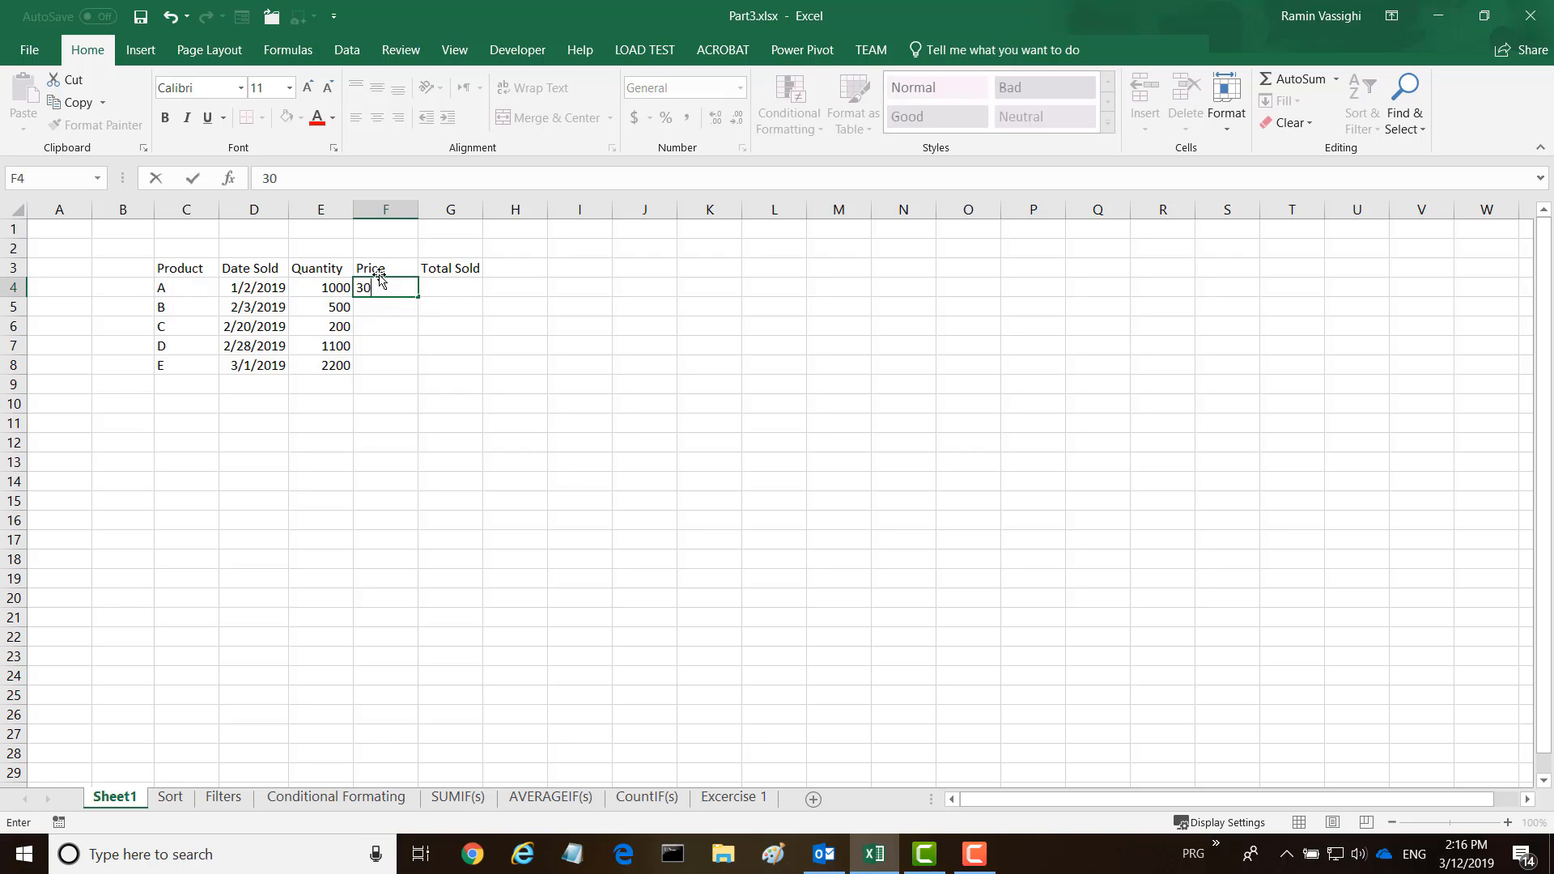
key(Return)
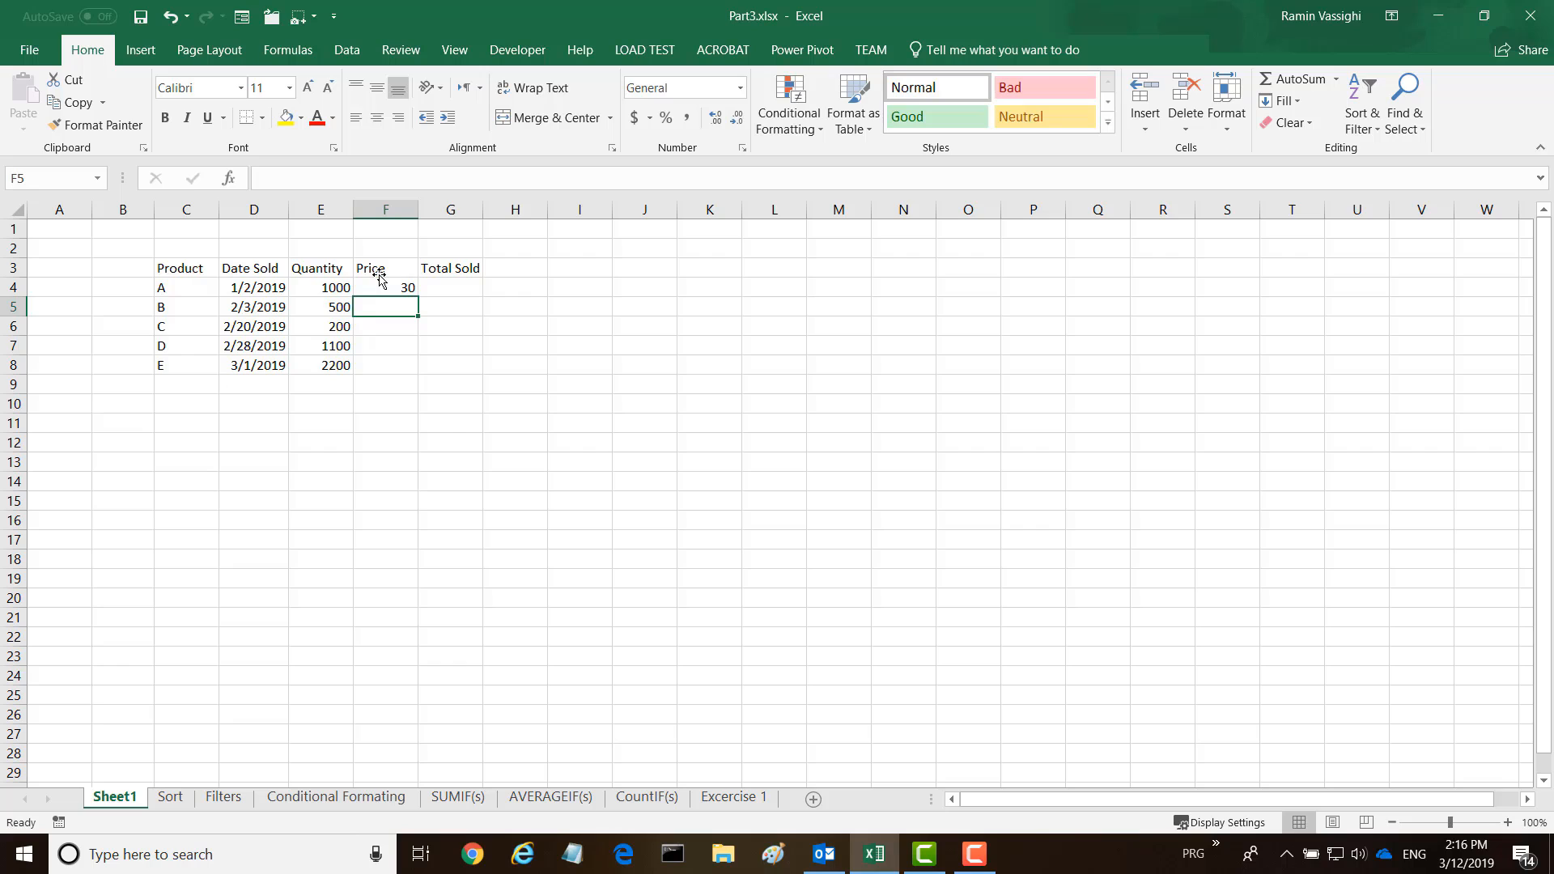
text(2)
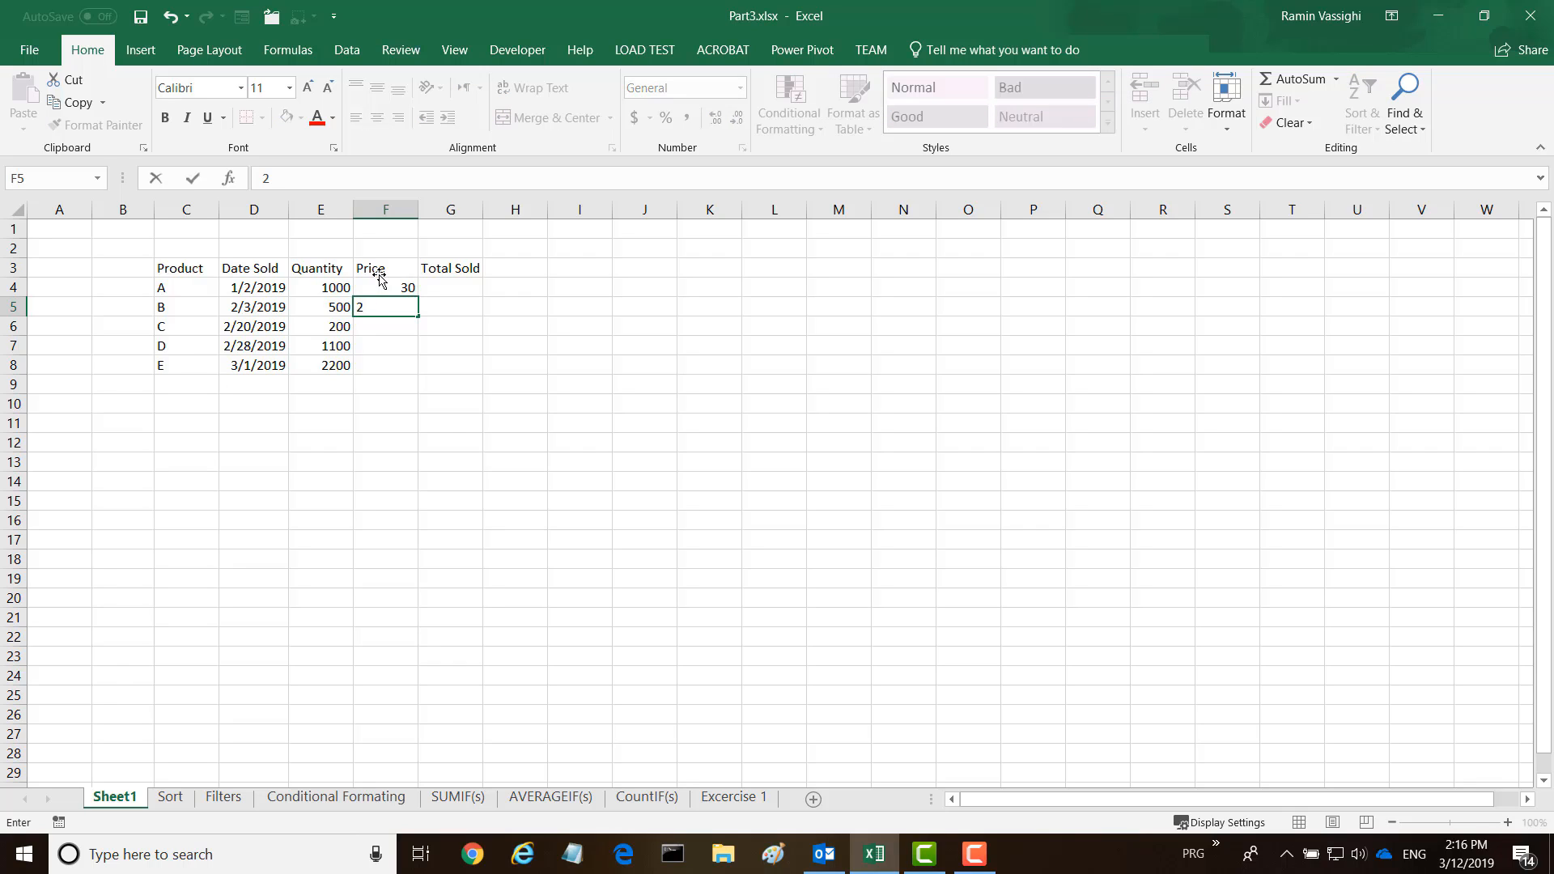
key(Return)
text(10)
key(Return)
text(200)
key(Return)
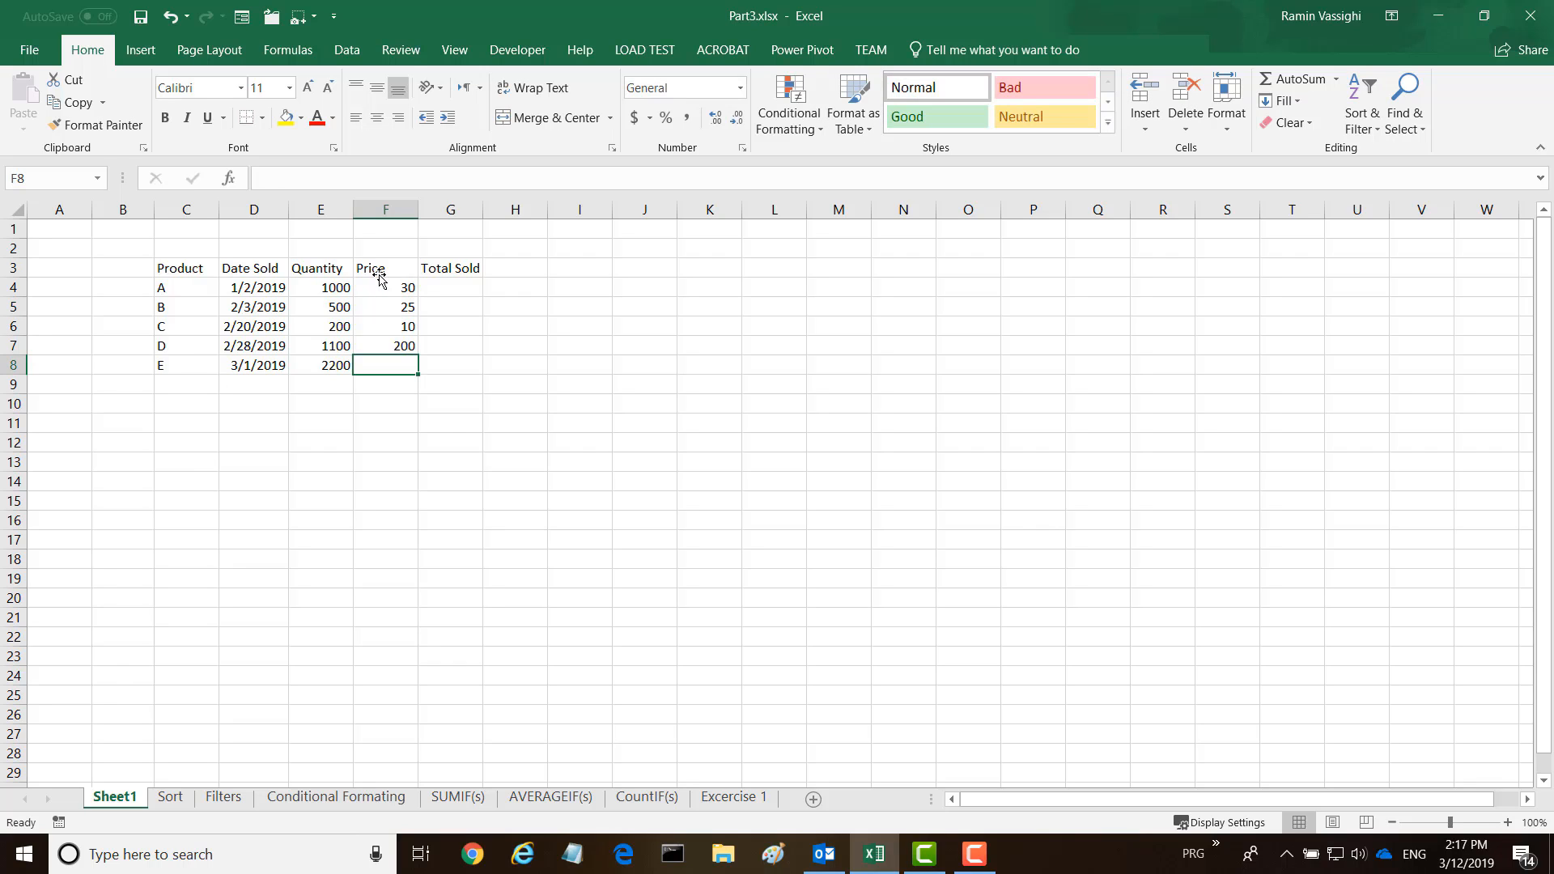
text(150)
key(Return)
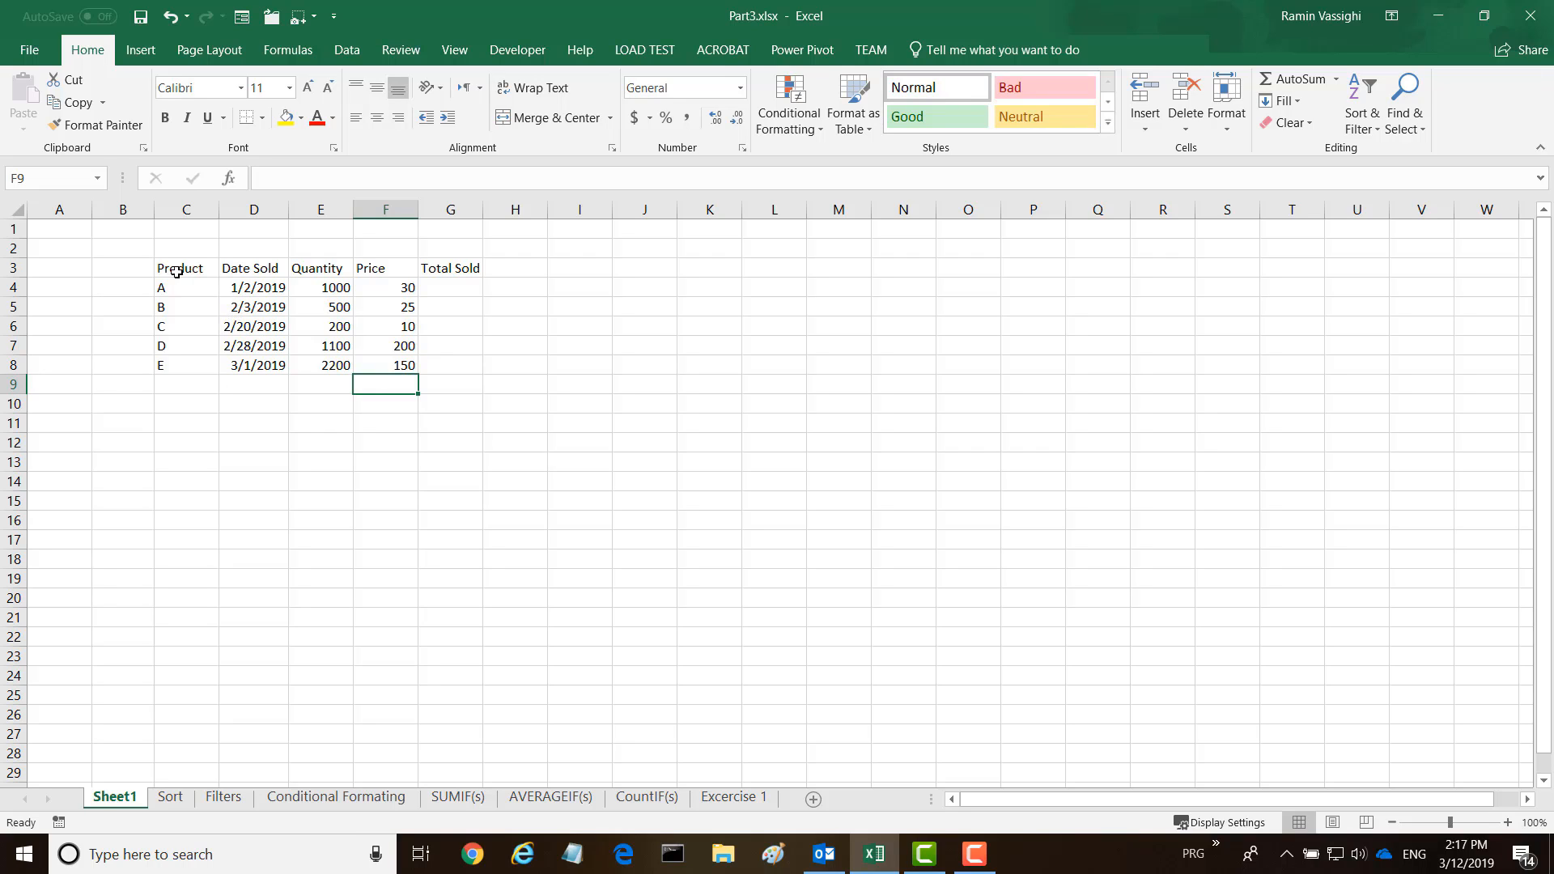
Step: Make the header row C3:G3 bold at font size 12
drag(161, 268, 441, 271)
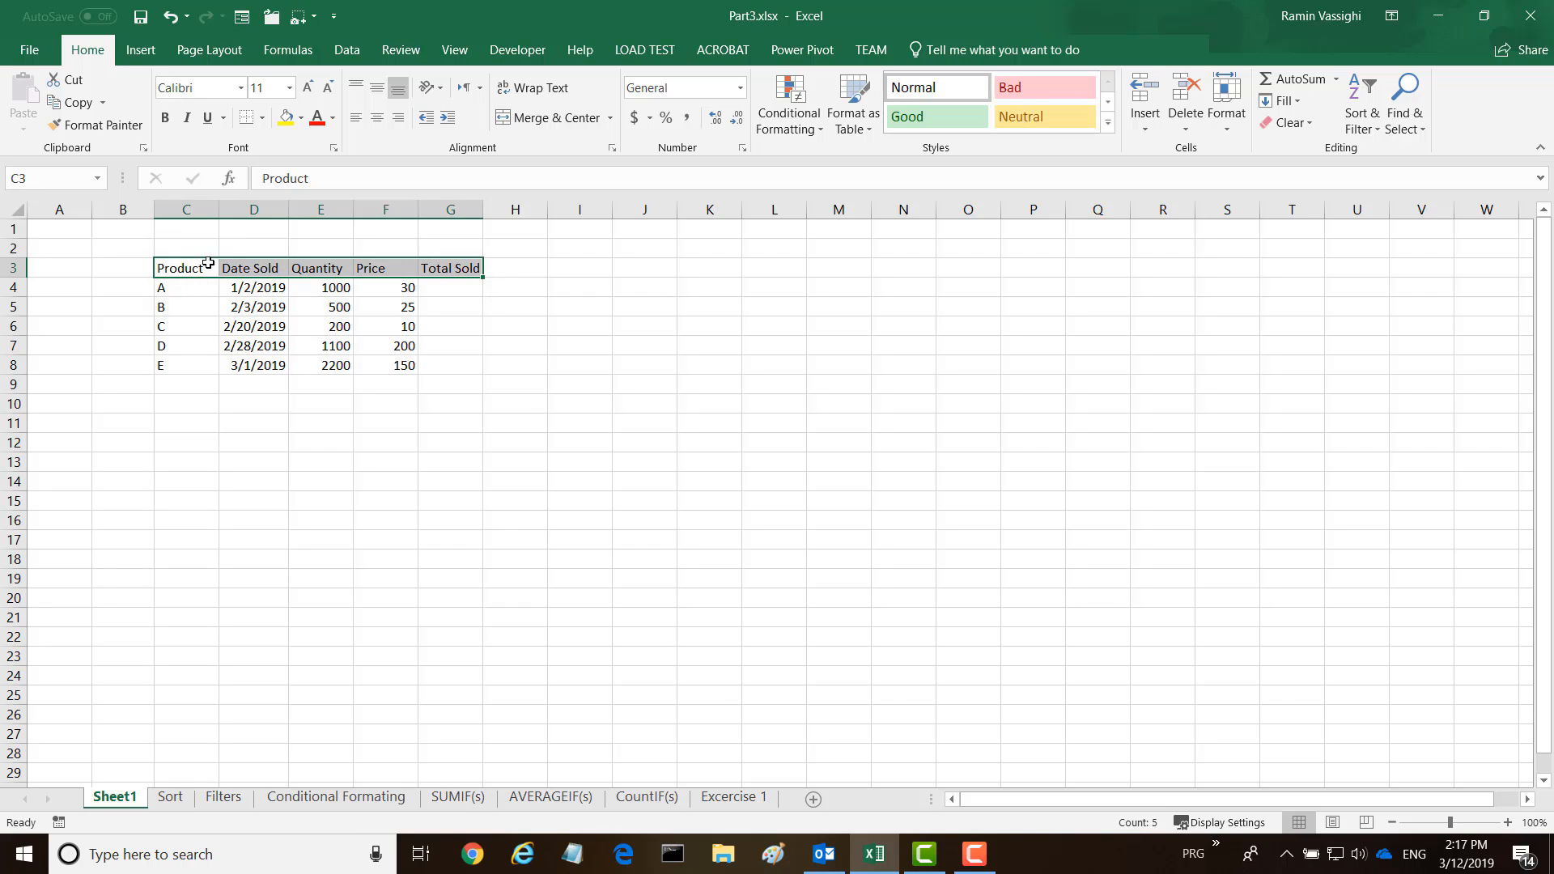
click(290, 87)
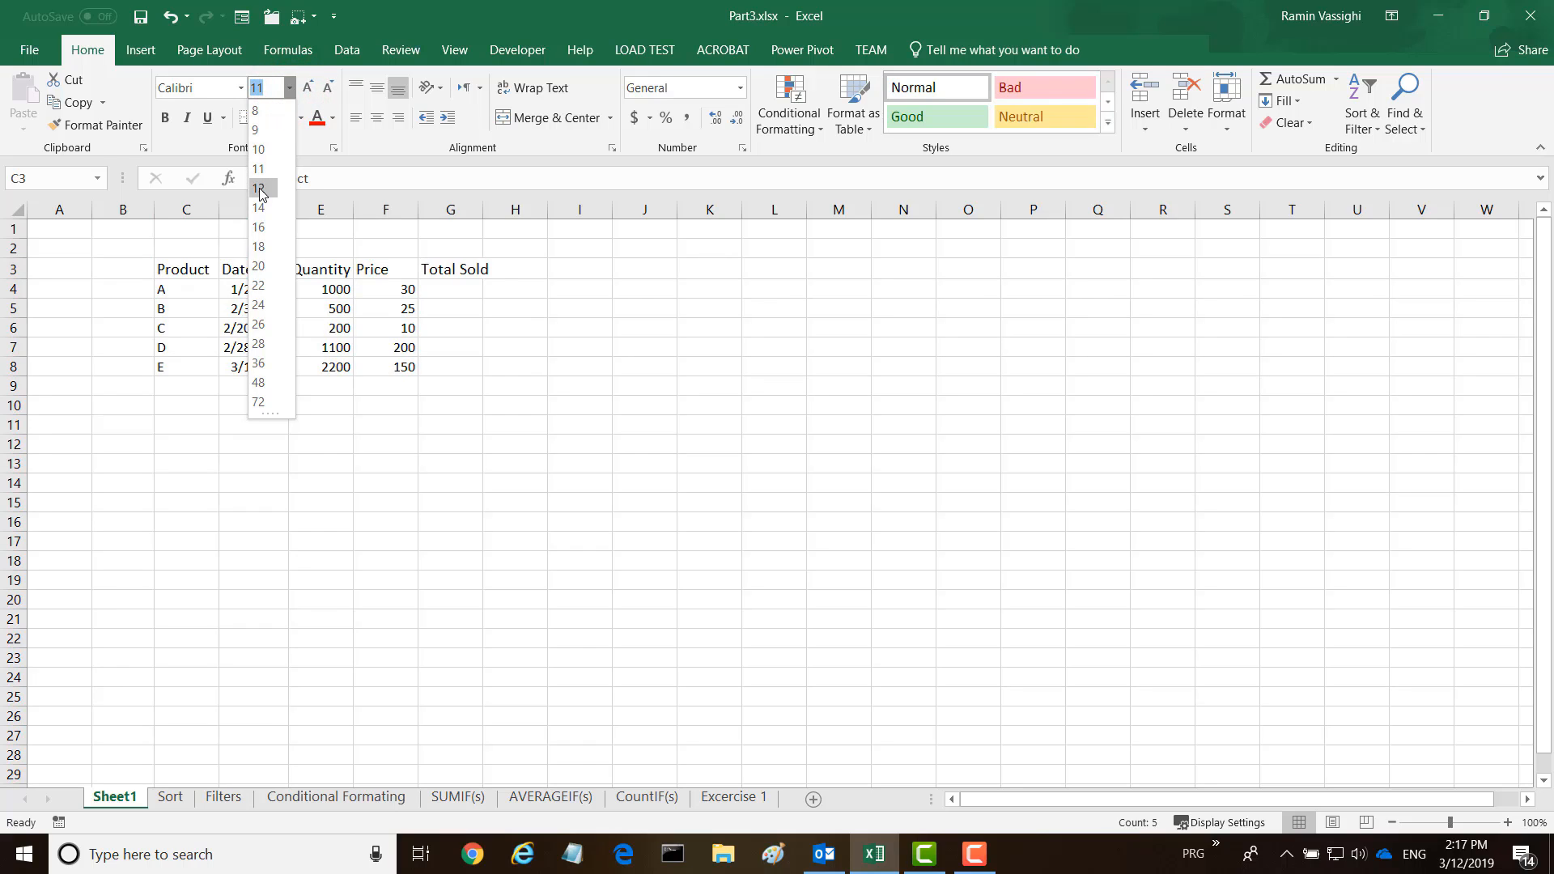
click(260, 189)
click(165, 118)
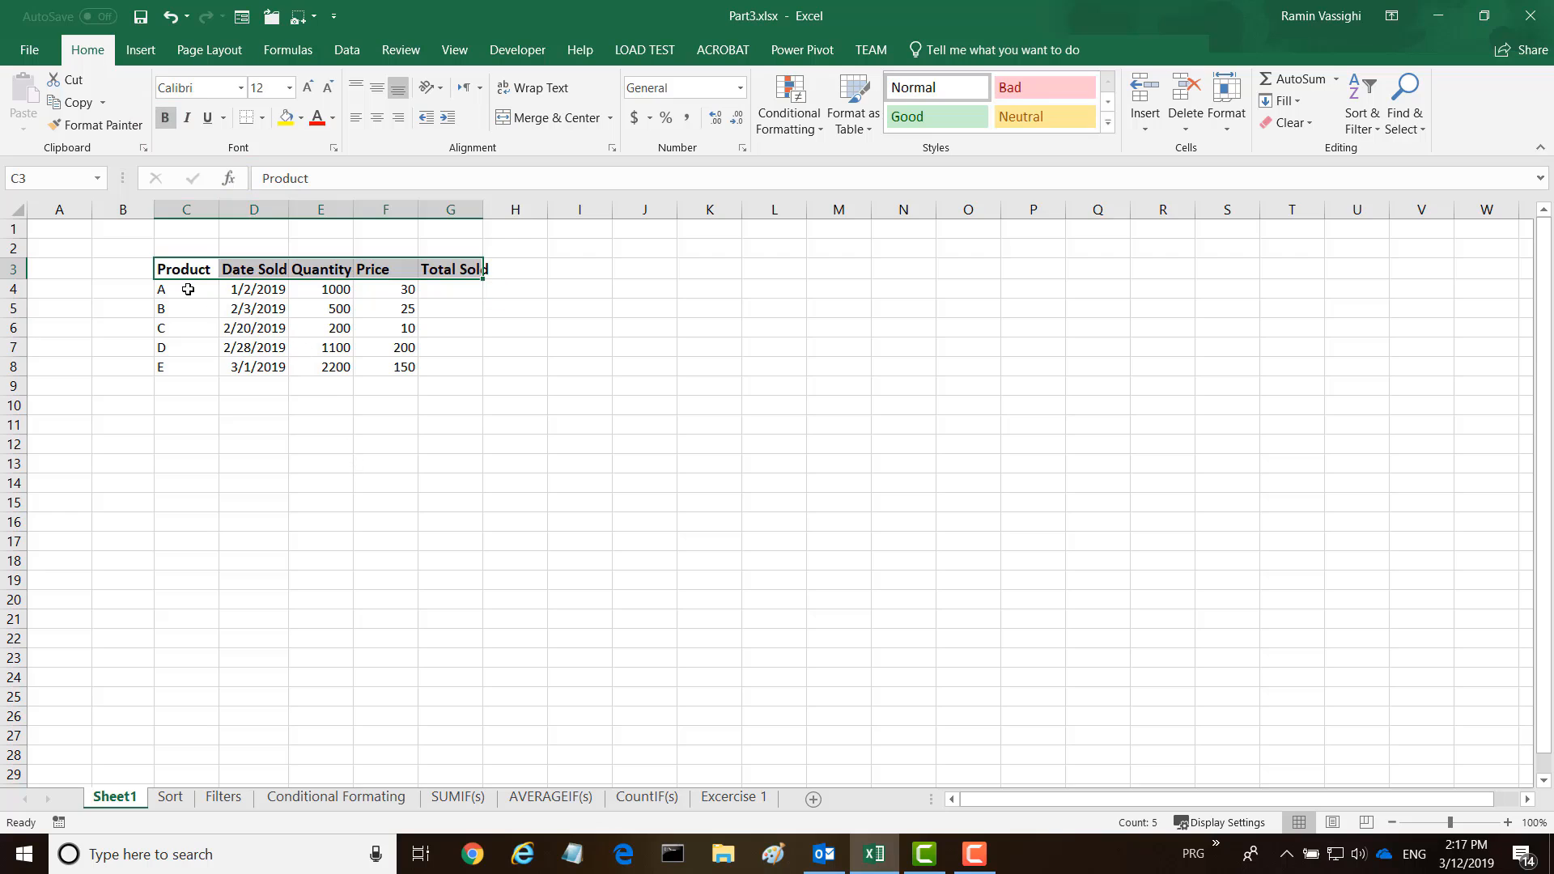
Step: Make product letters A–E bold 12-point, then select them together with the header row
drag(173, 291, 161, 369)
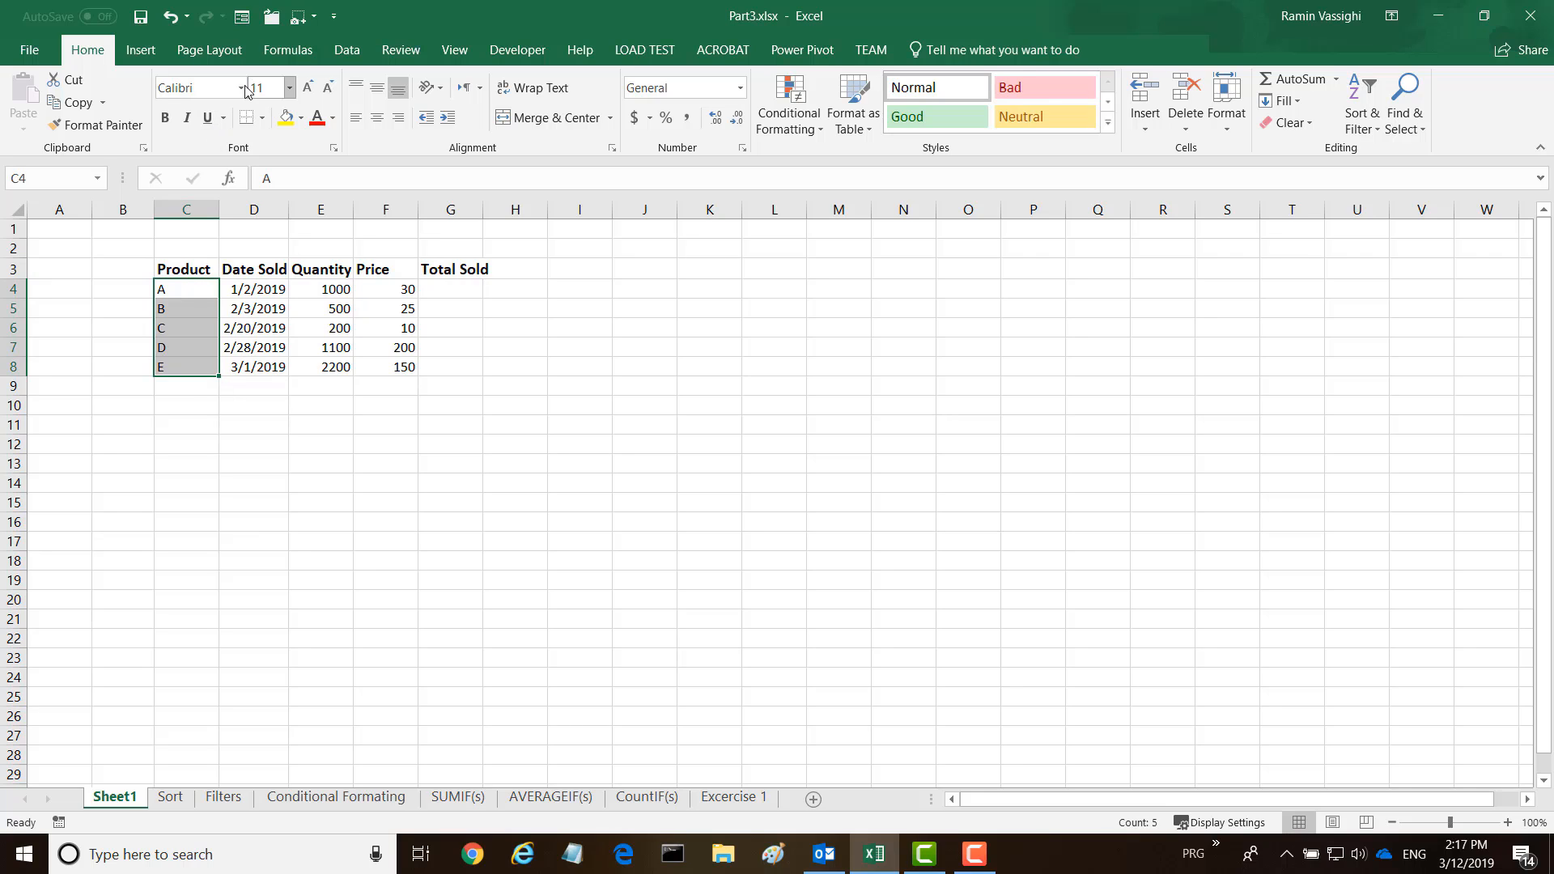
click(290, 89)
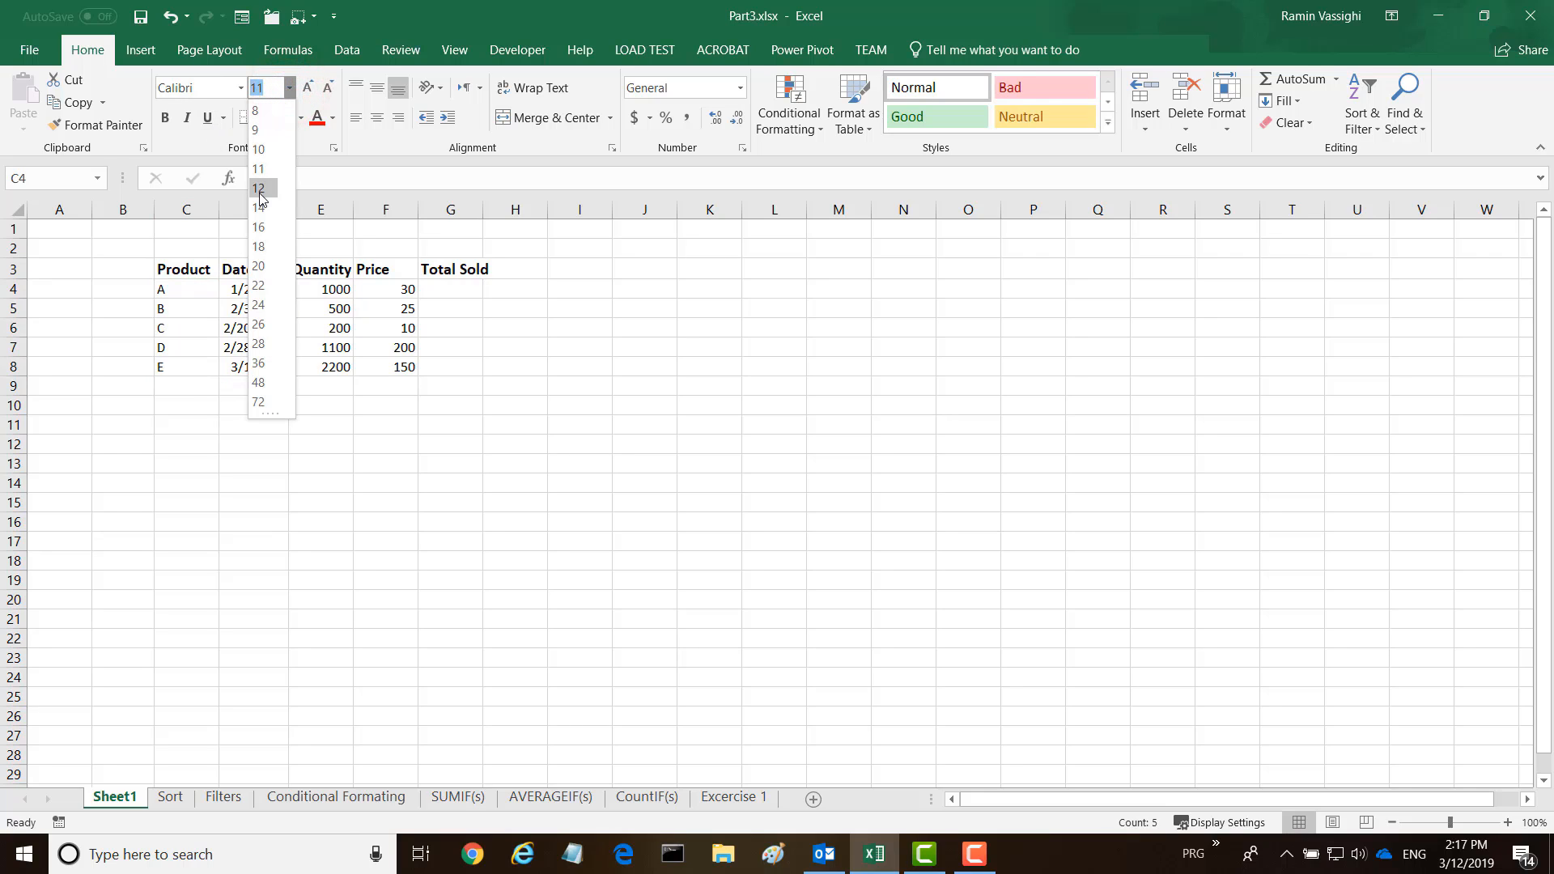
click(259, 190)
click(165, 118)
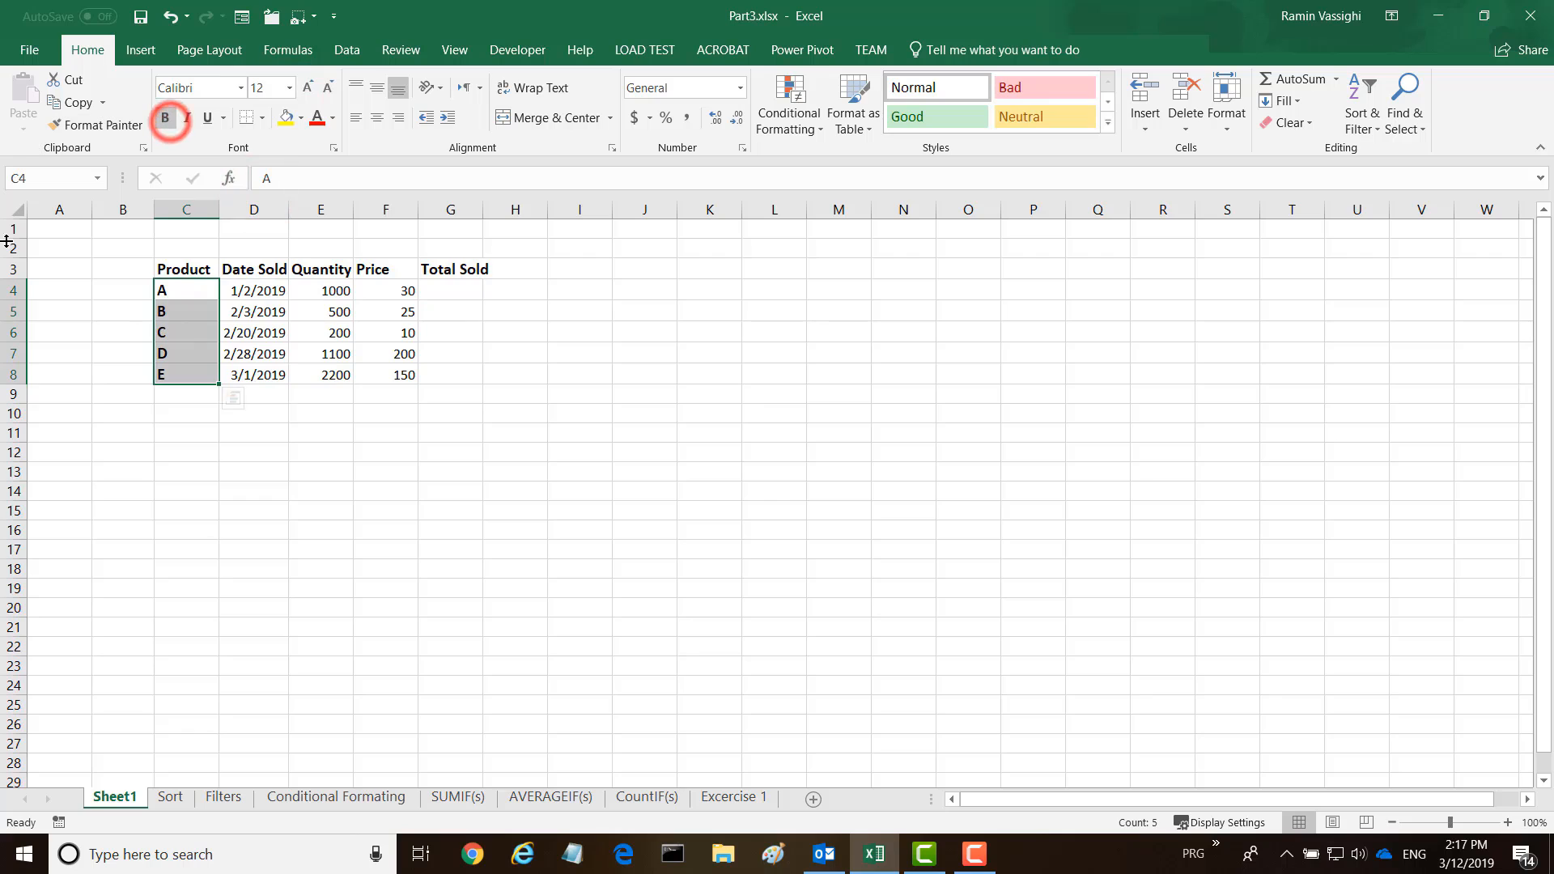
click(470, 418)
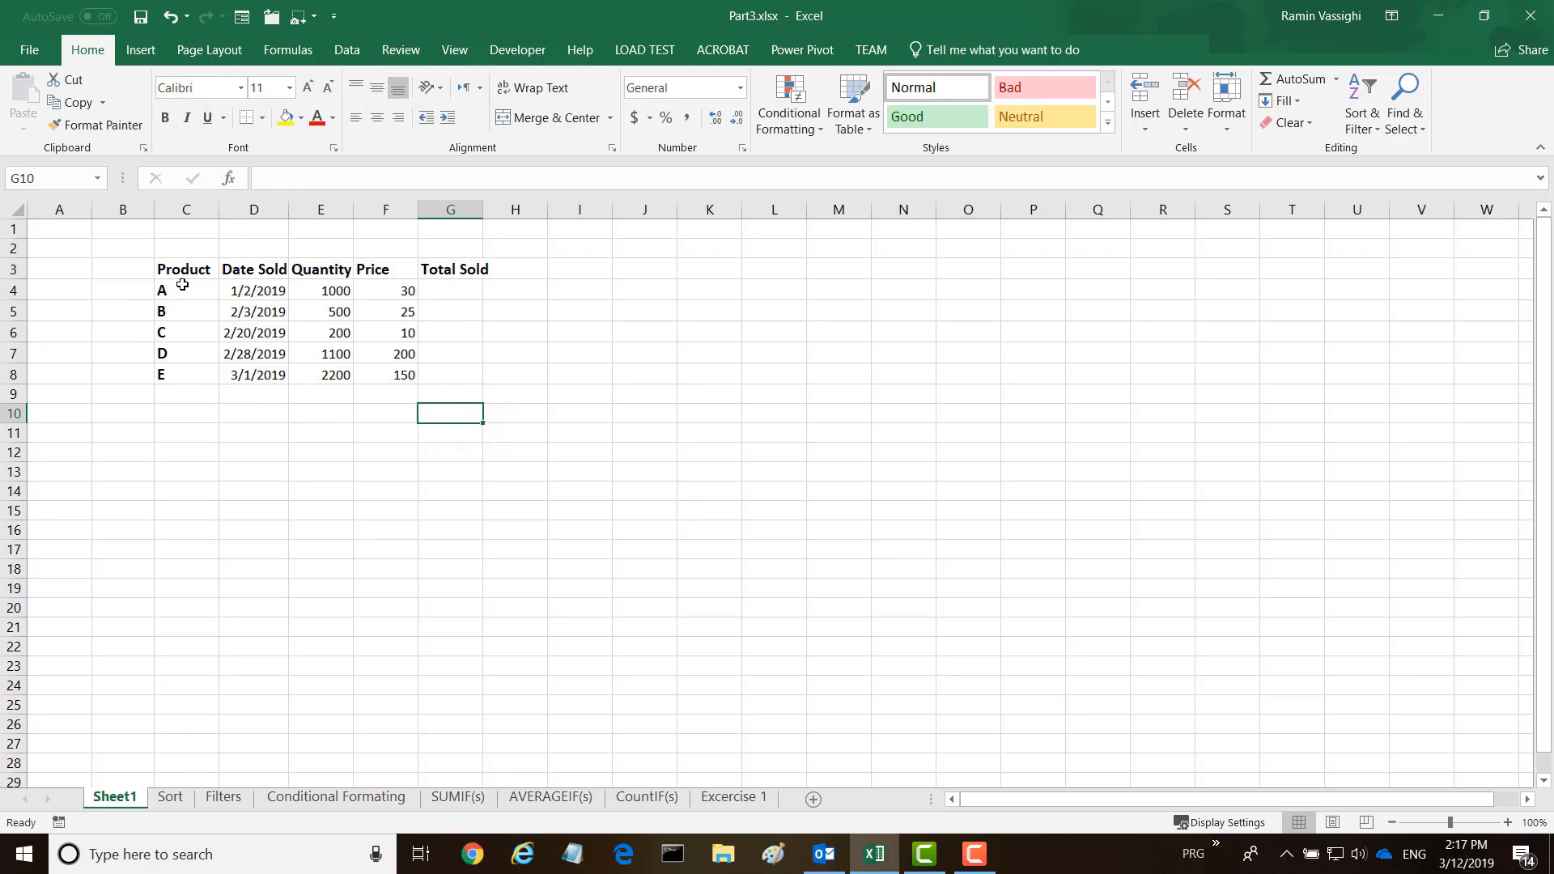
drag(170, 267, 441, 275)
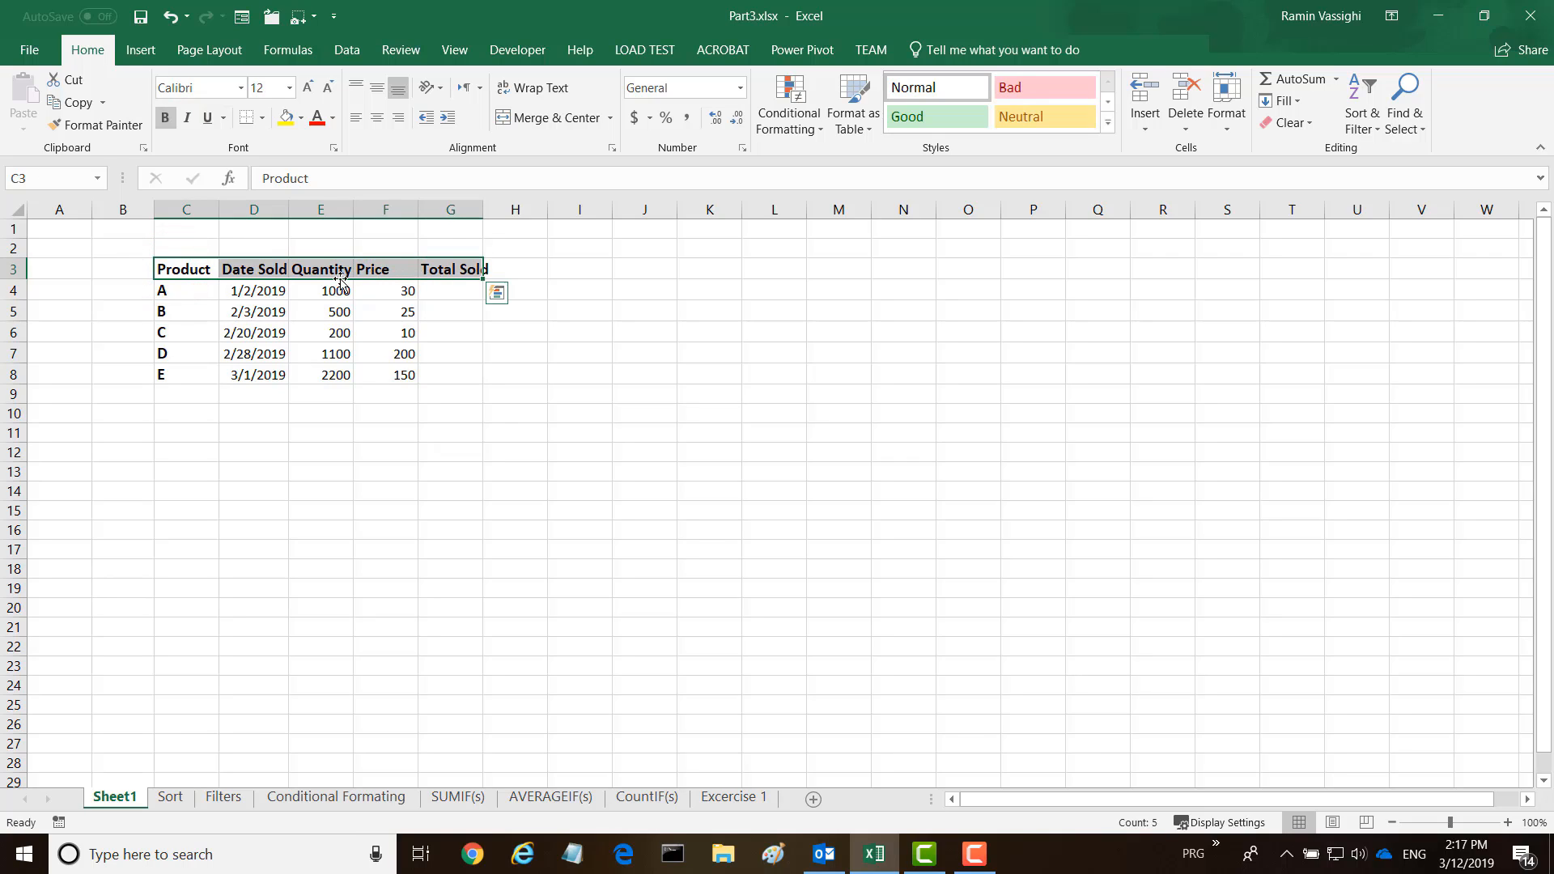
drag(187, 290, 176, 374)
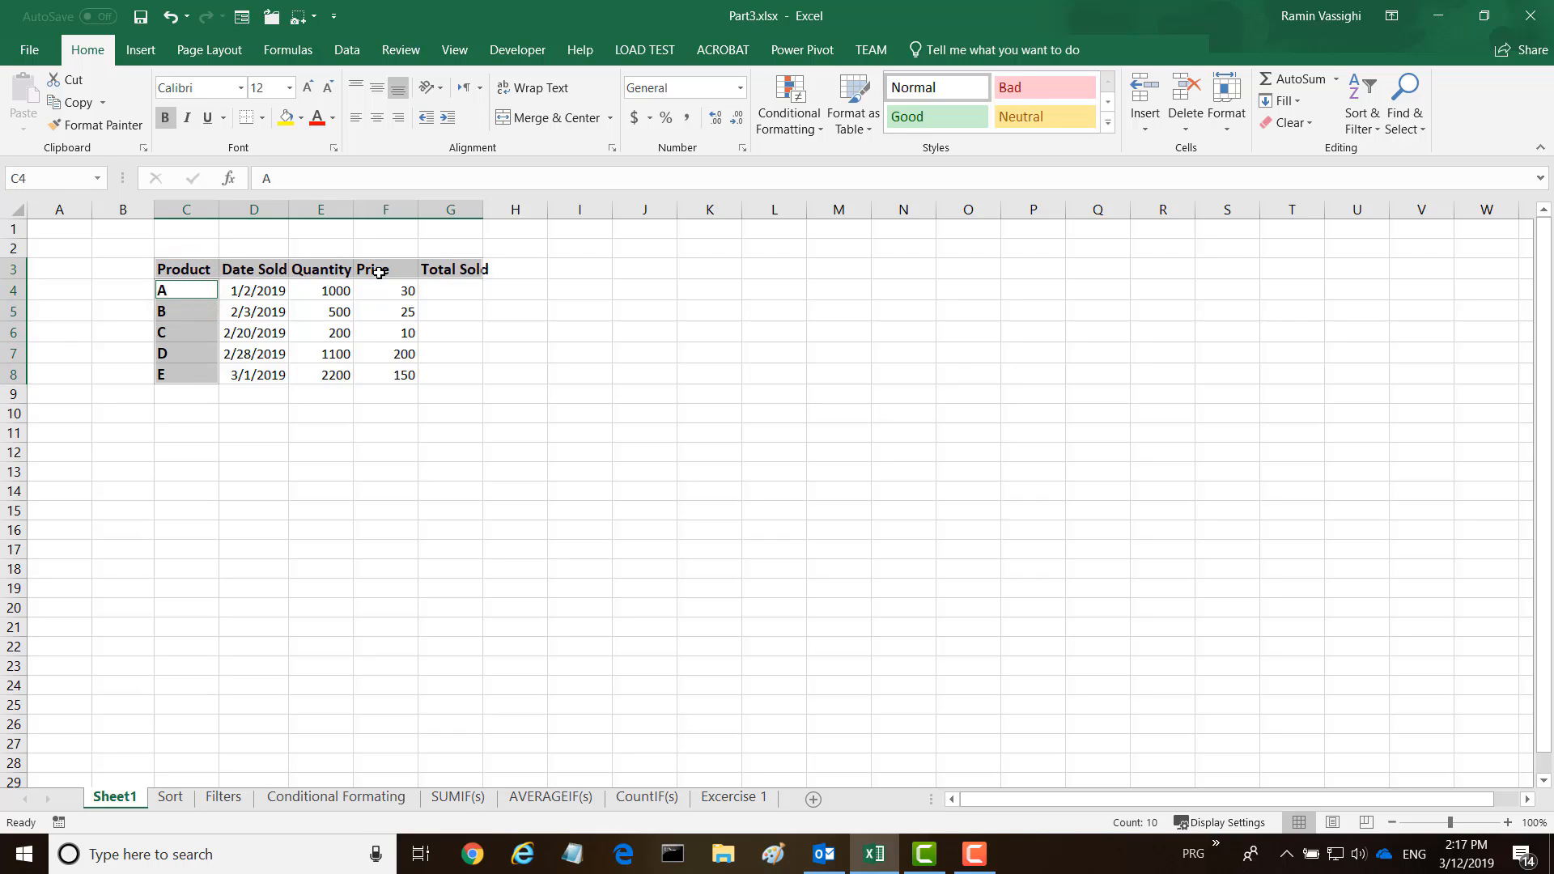
Step: Give the header row and product letters A–E an orange fill and centred text
click(302, 119)
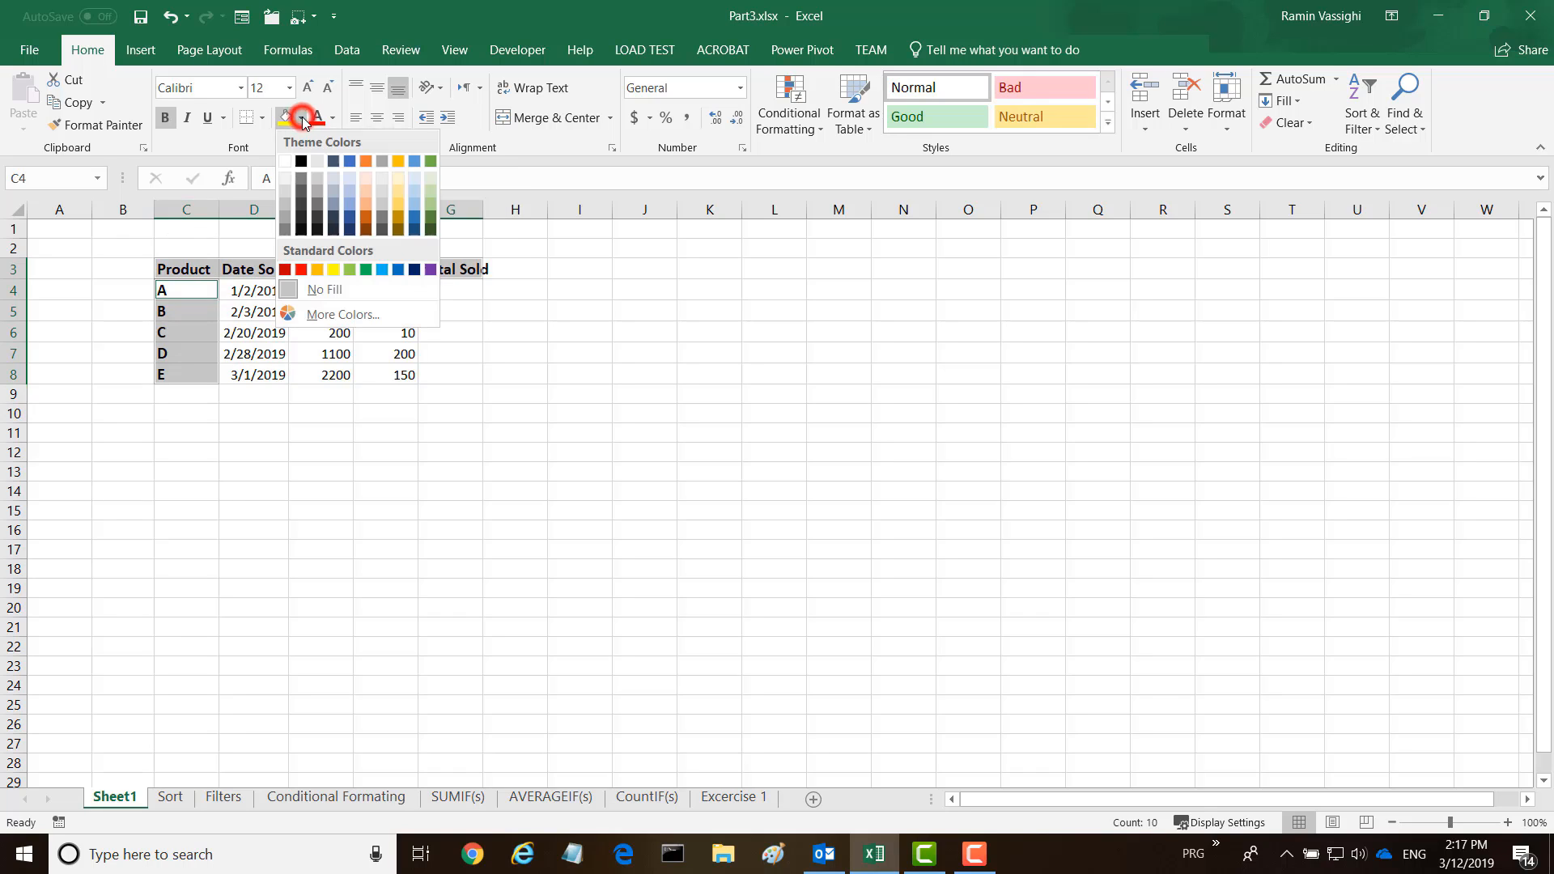
click(367, 160)
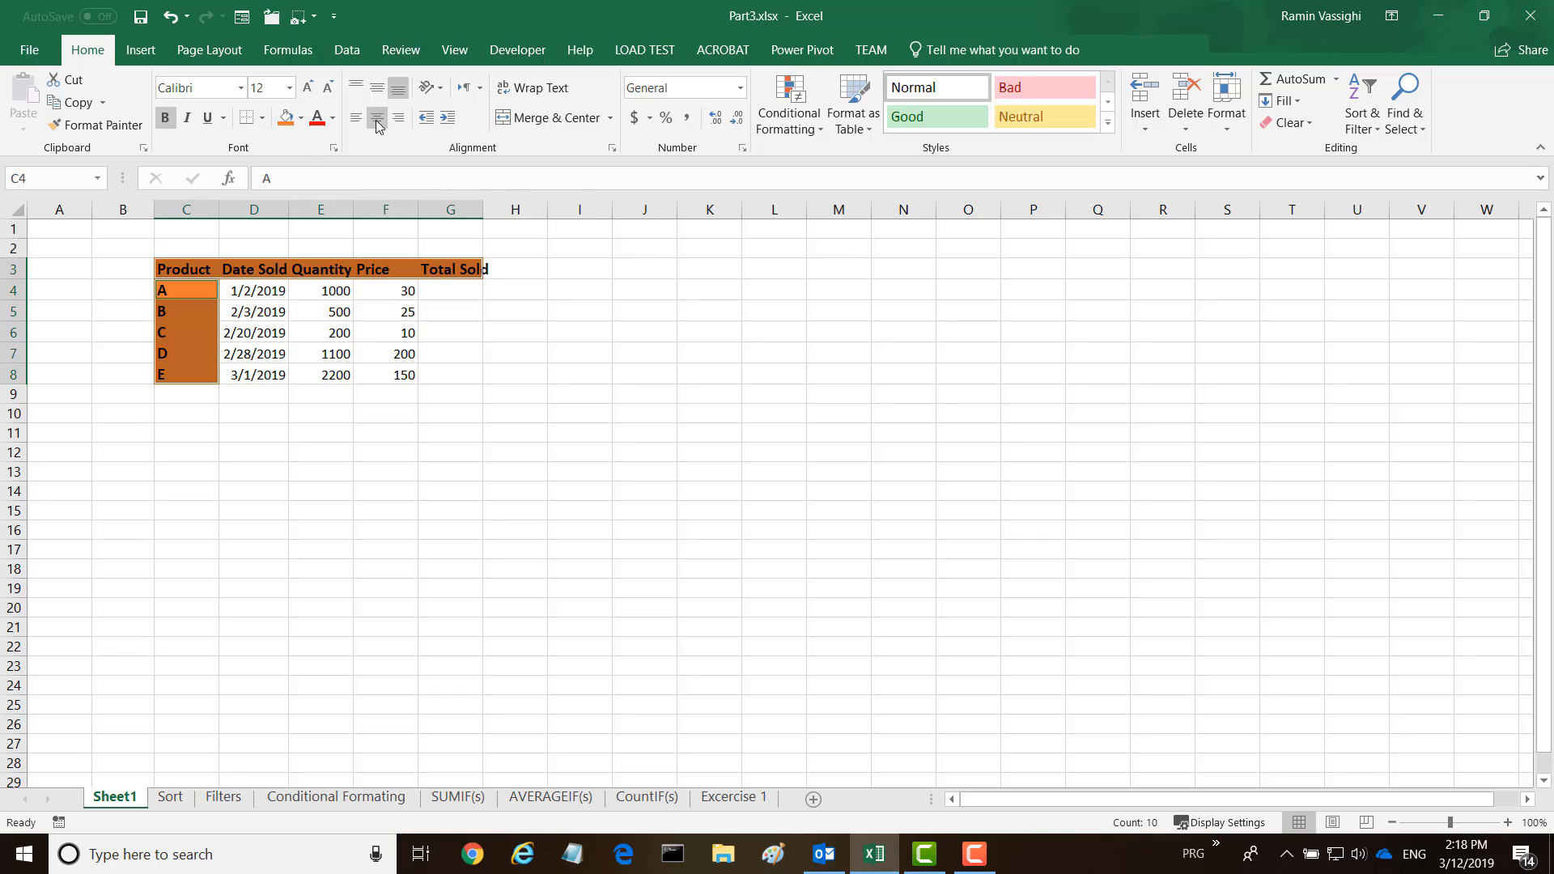
click(376, 121)
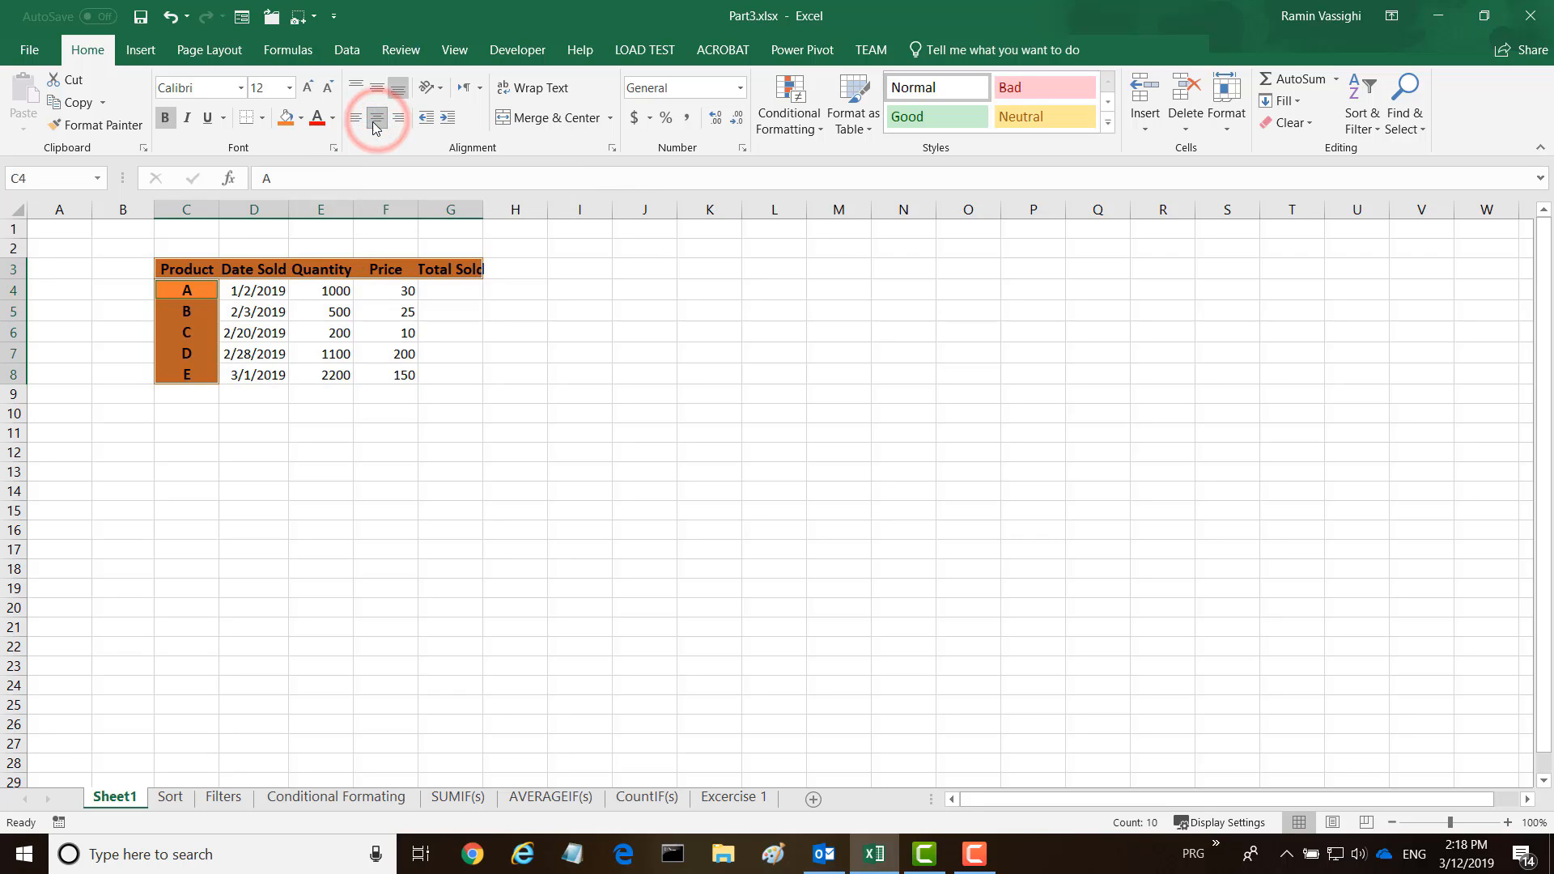
click(592, 314)
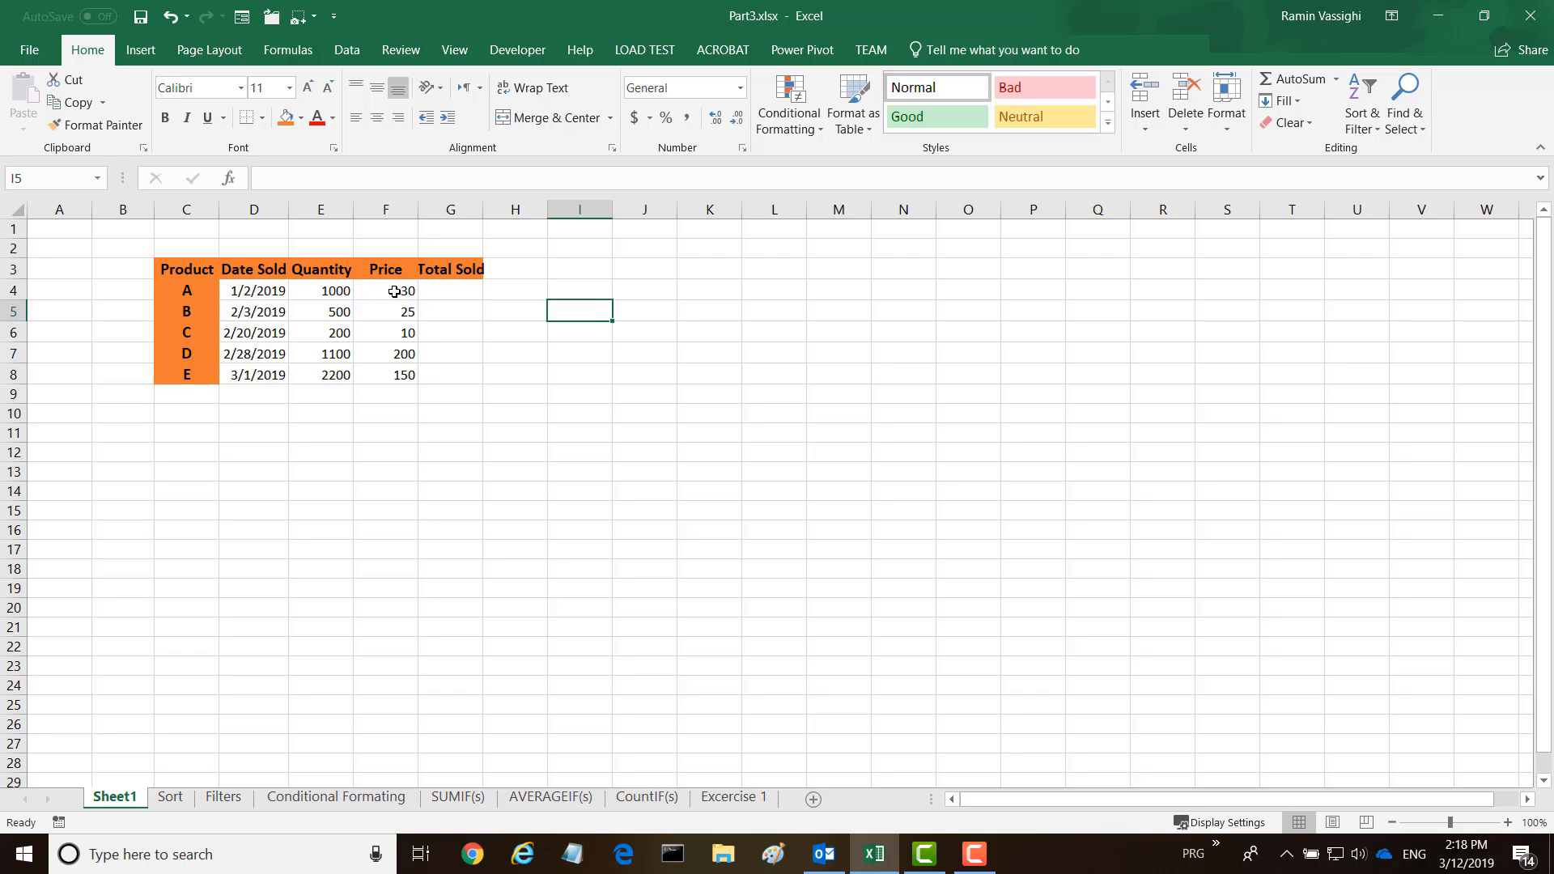
Step: Format the prices in F4:F8 as Currency, e.g. $30.00
drag(394, 292, 389, 372)
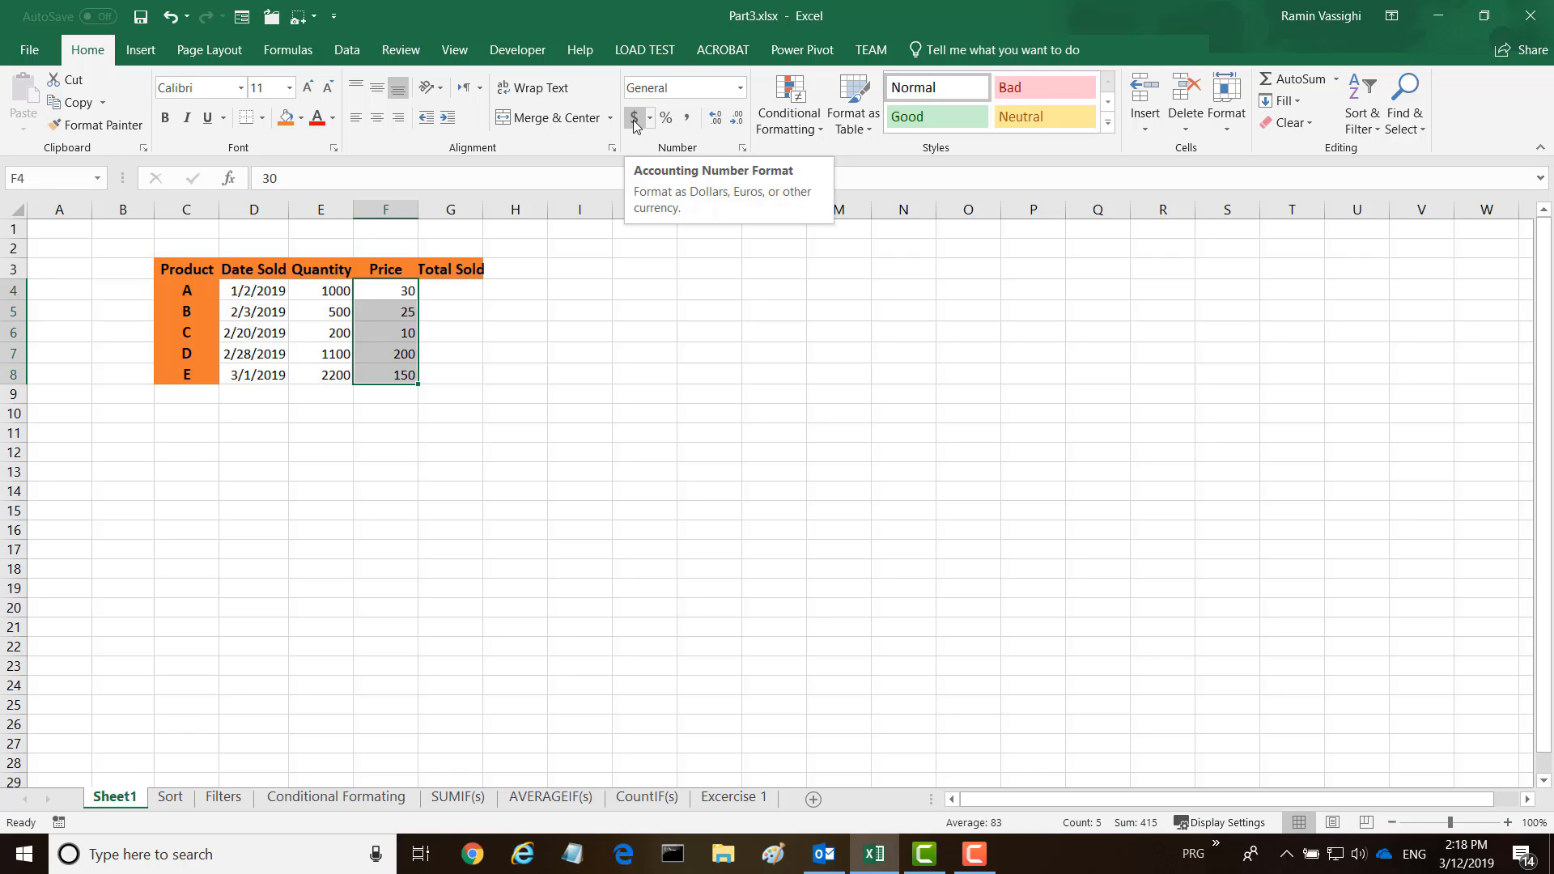
click(634, 120)
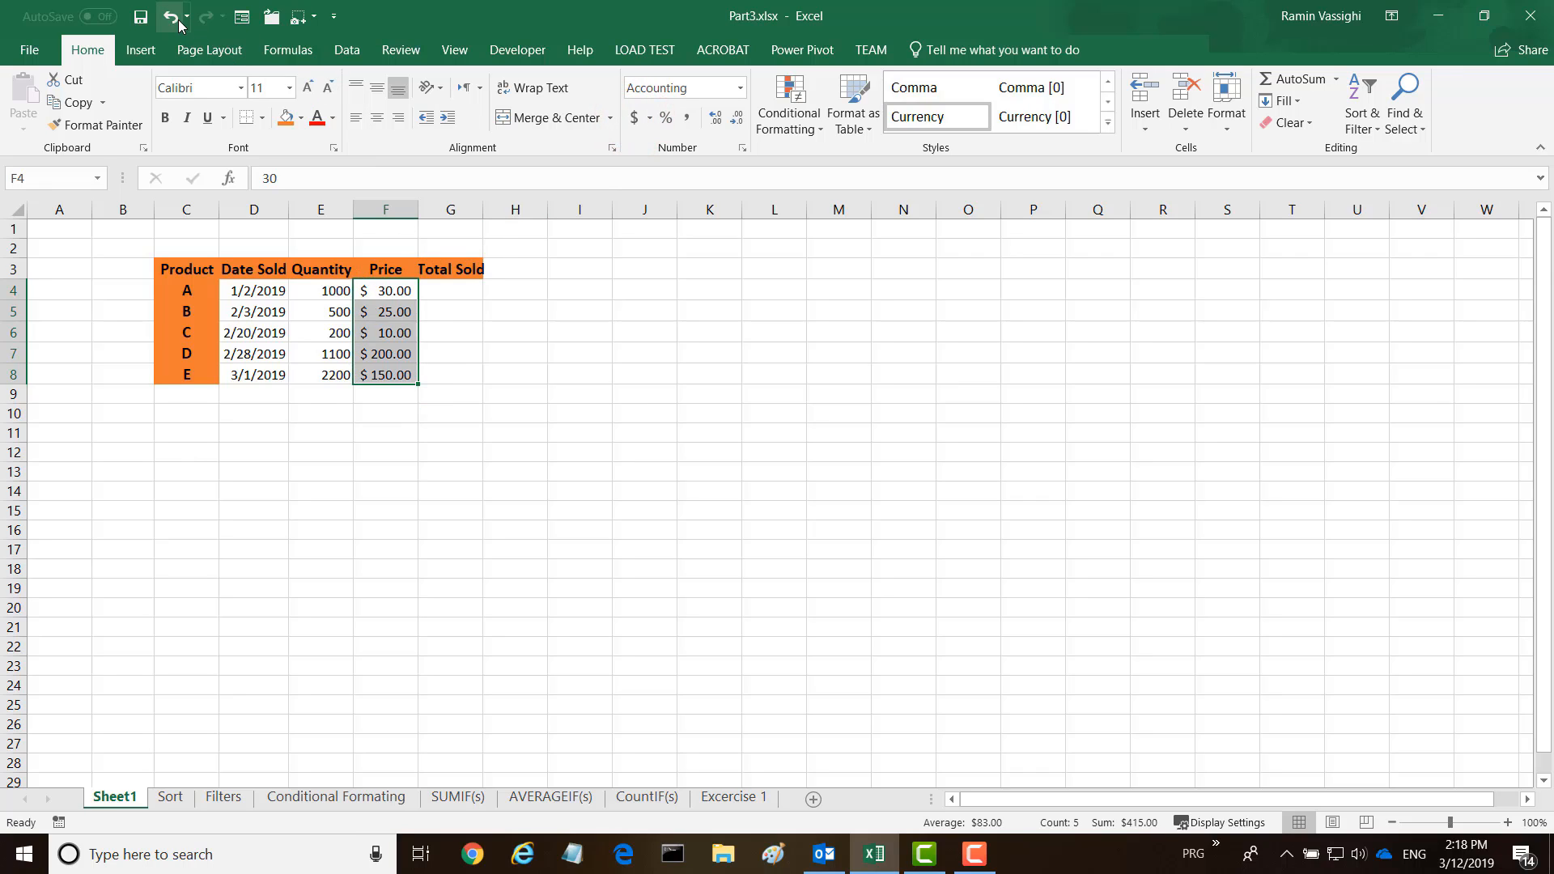
click(171, 21)
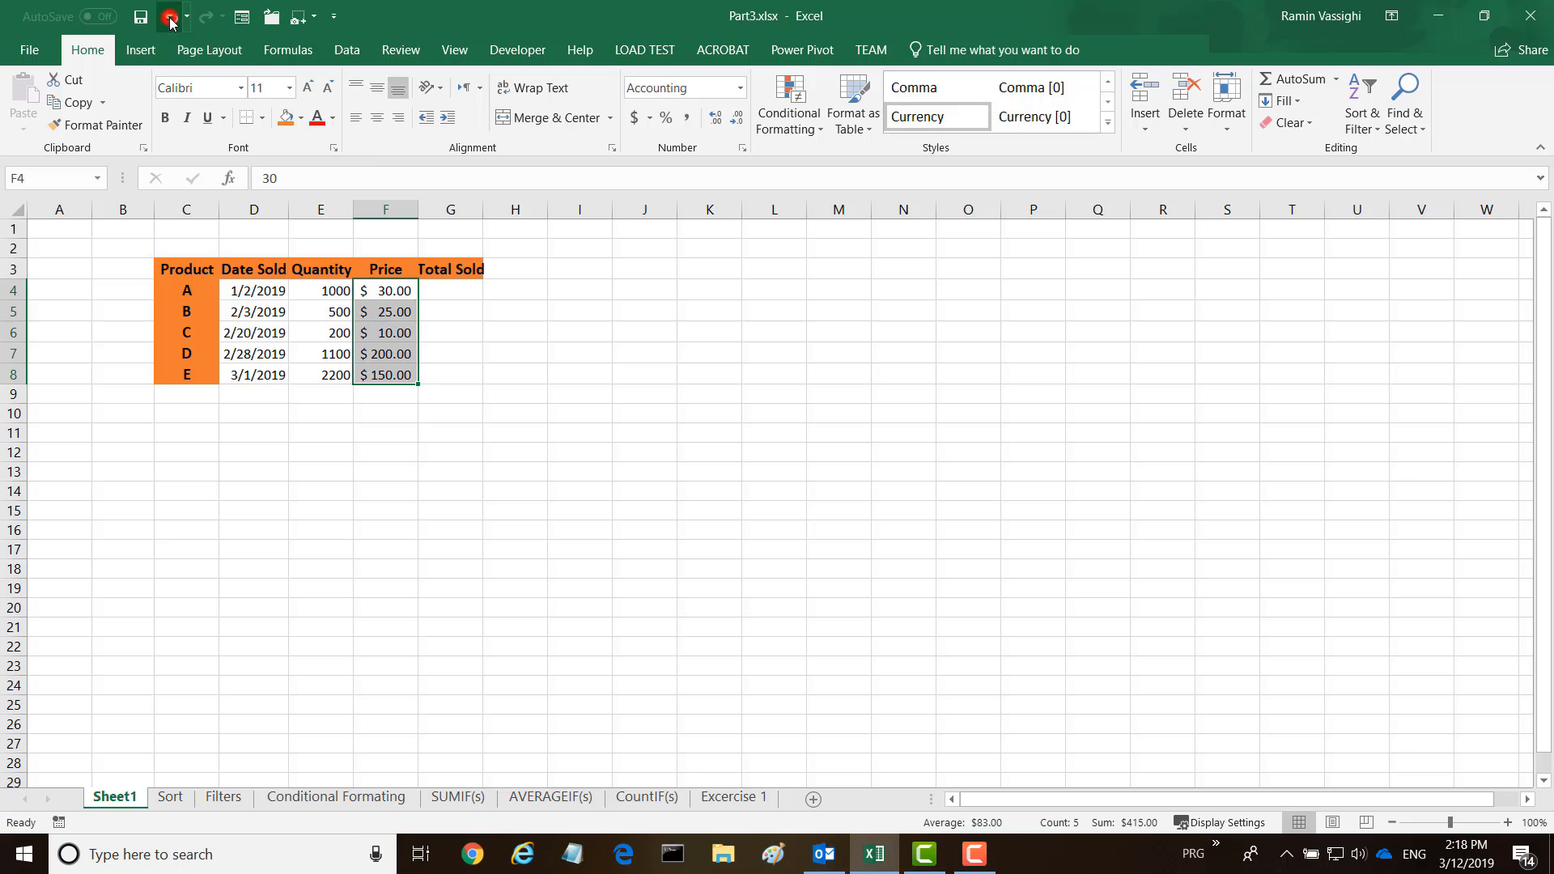
click(741, 95)
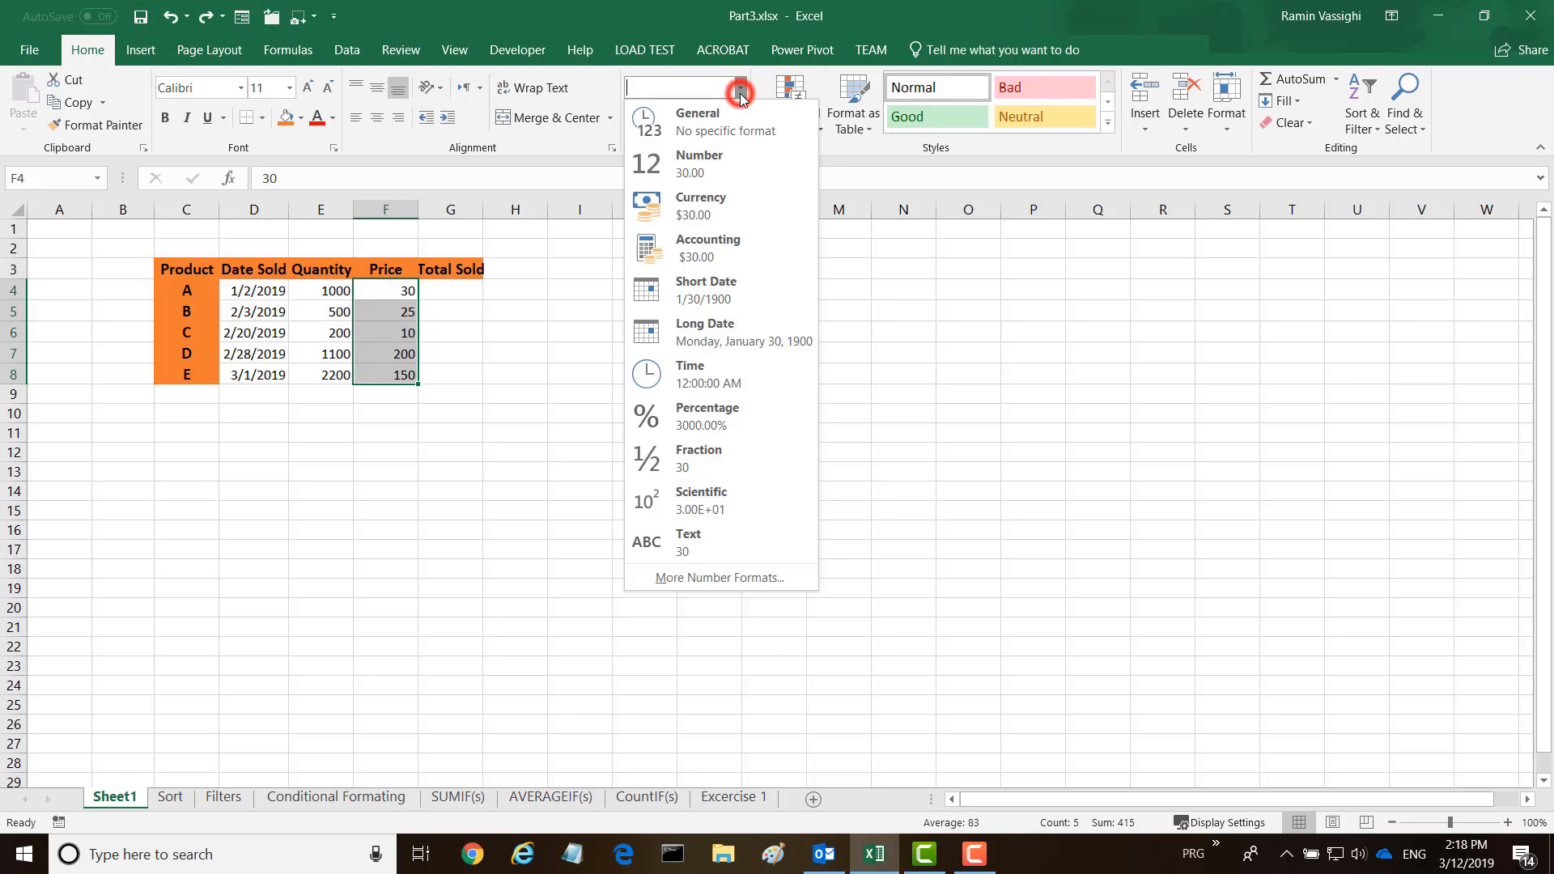
click(689, 209)
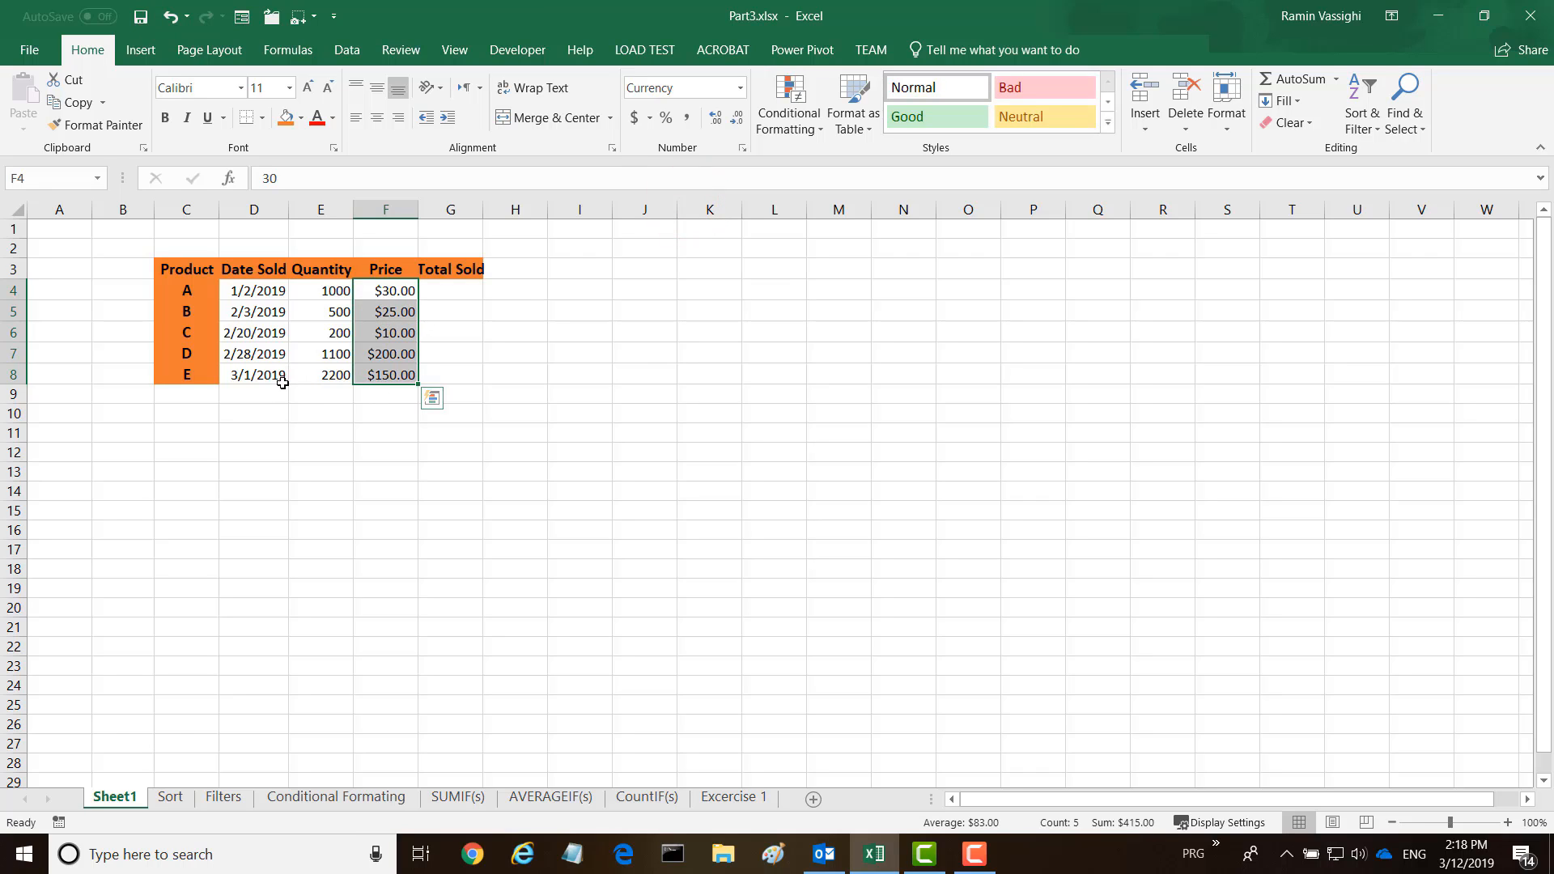
click(351, 402)
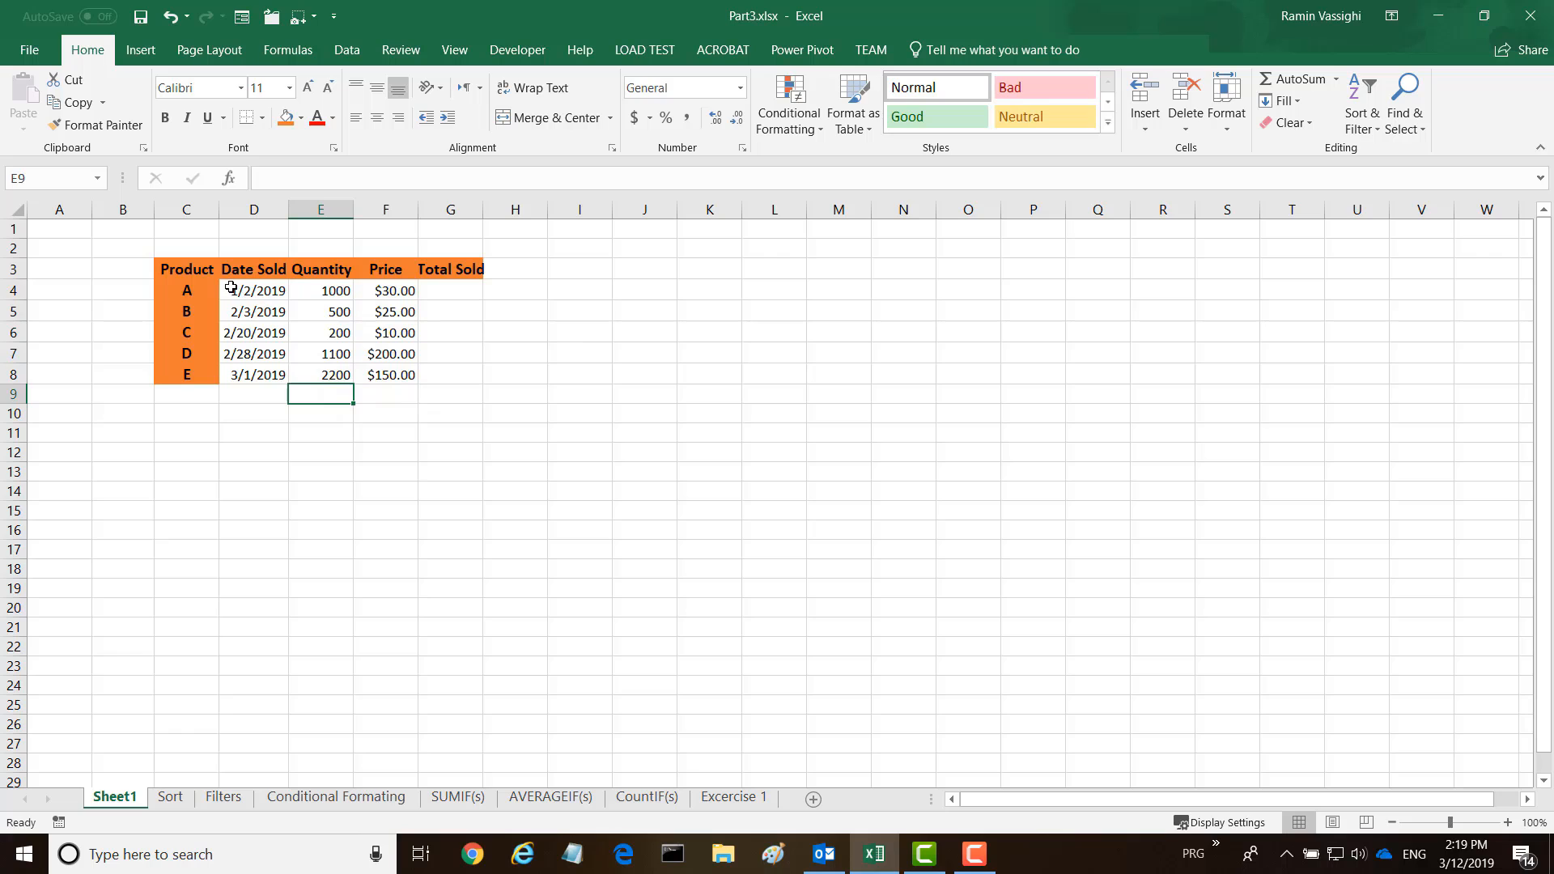
Step: Centre-align the dates, quantities and prices in D4:F8
drag(235, 289, 370, 374)
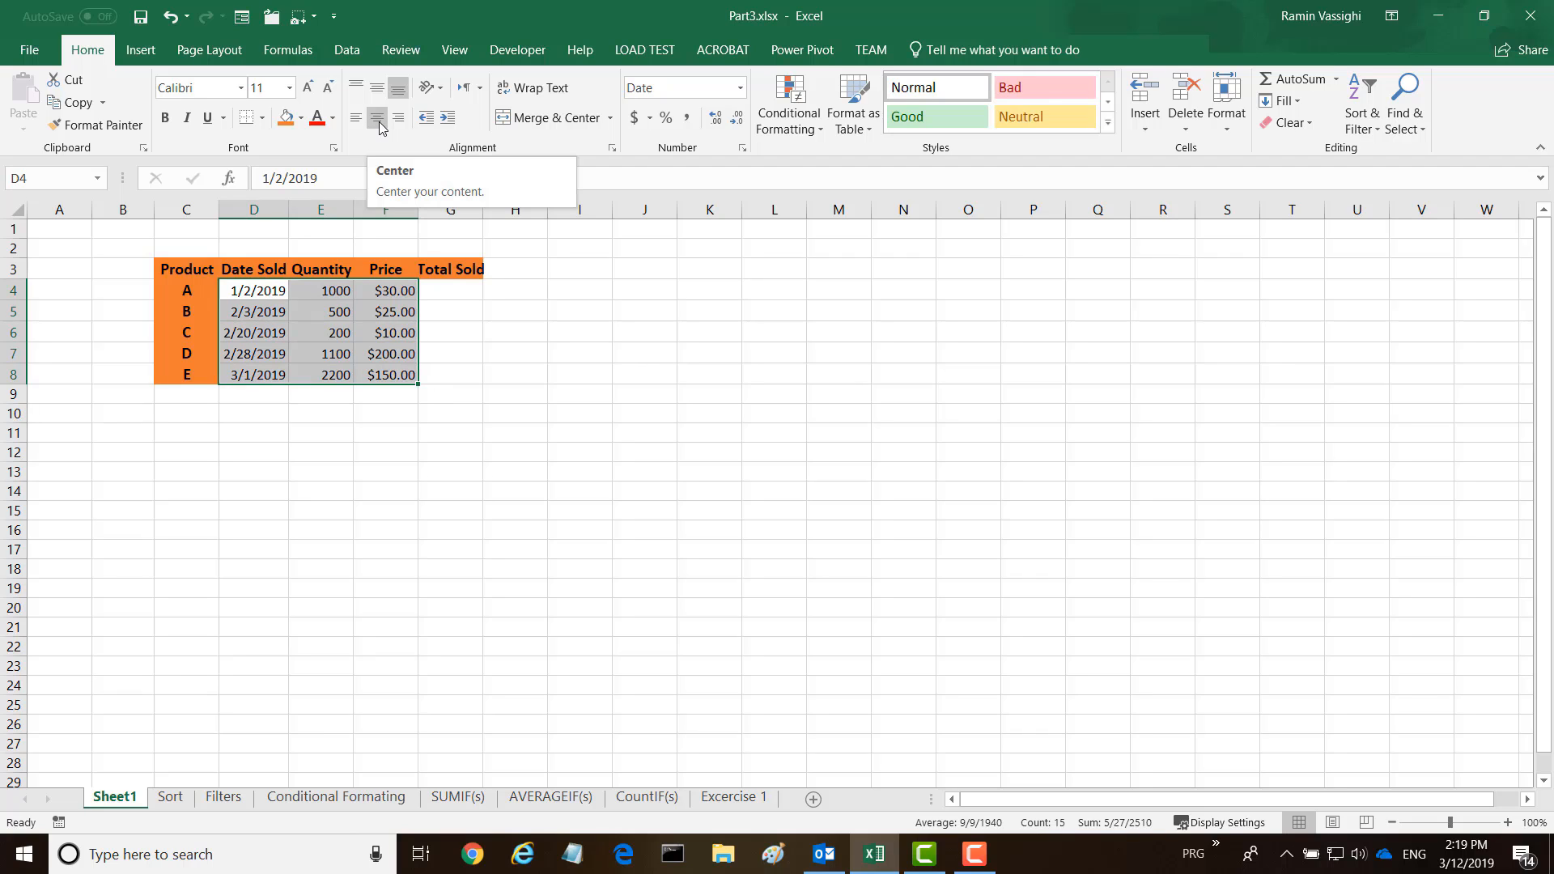
click(377, 118)
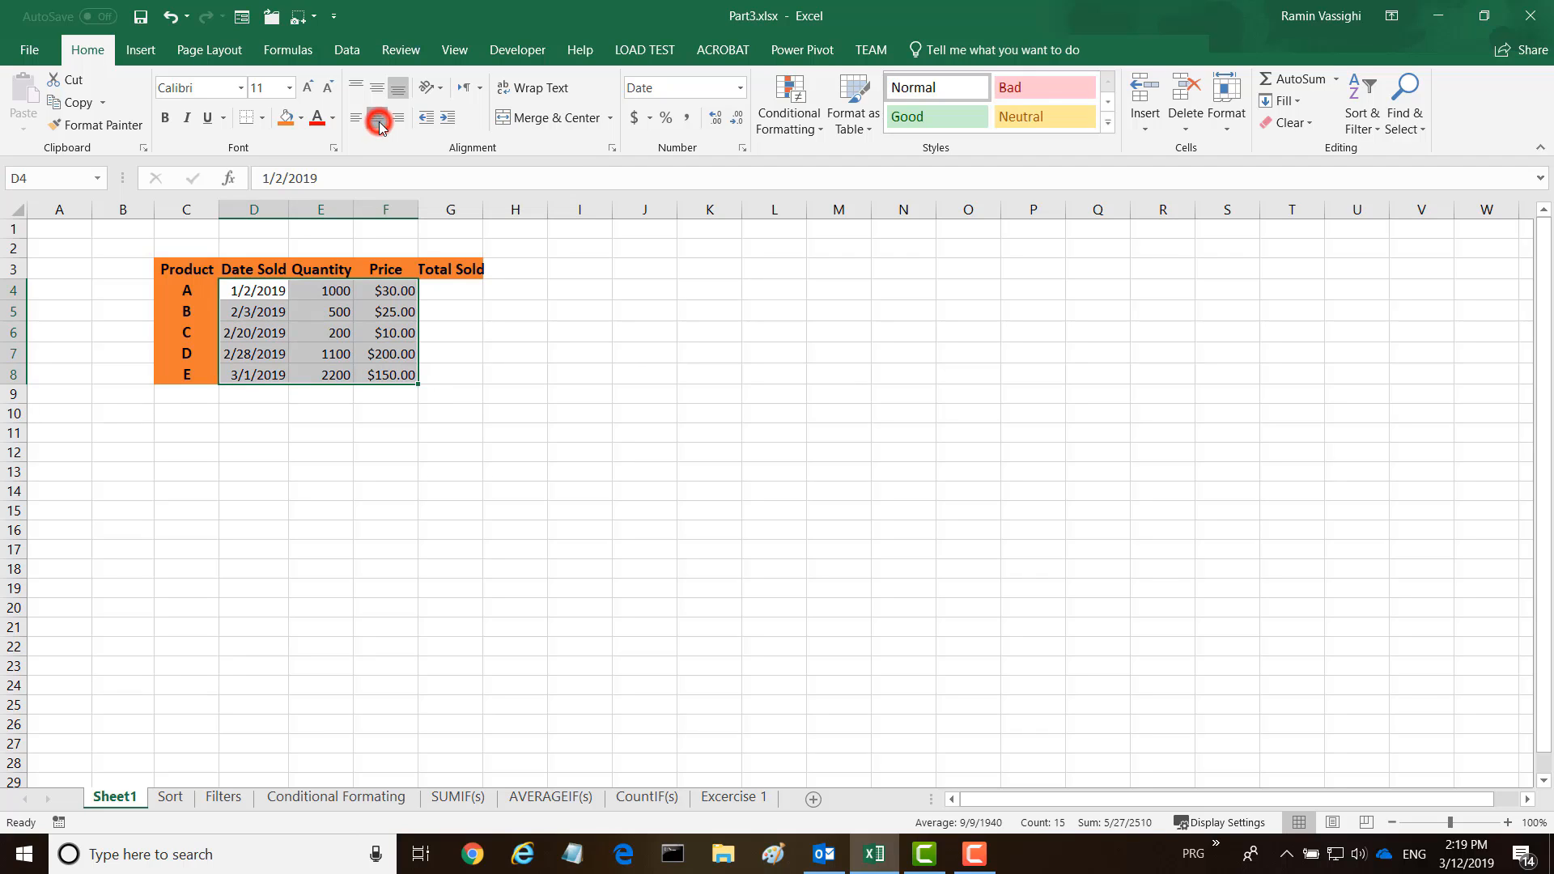
click(425, 491)
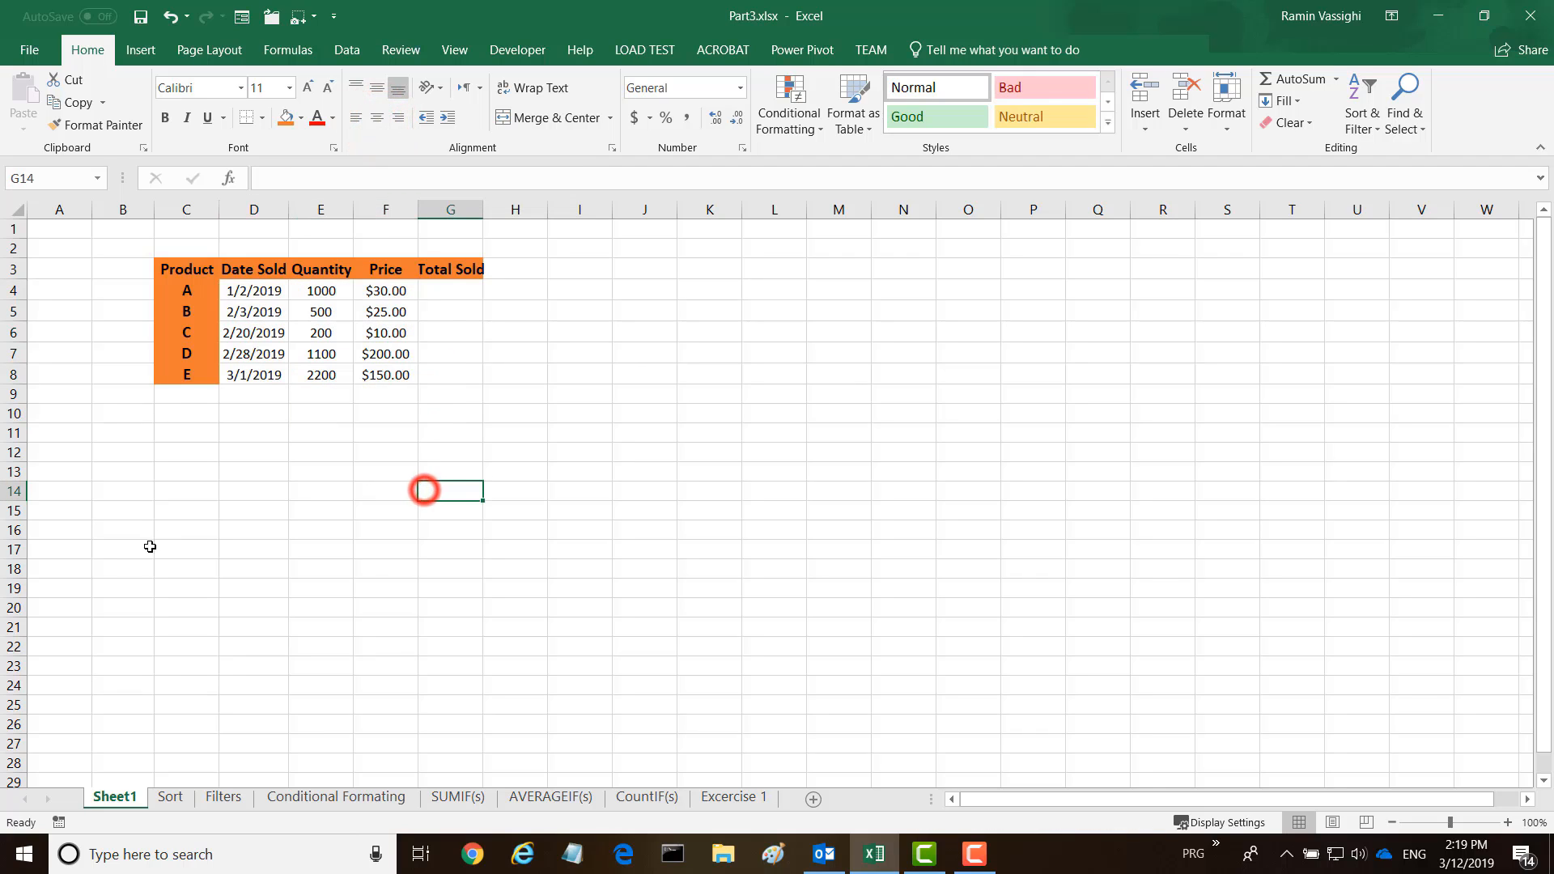
click(442, 286)
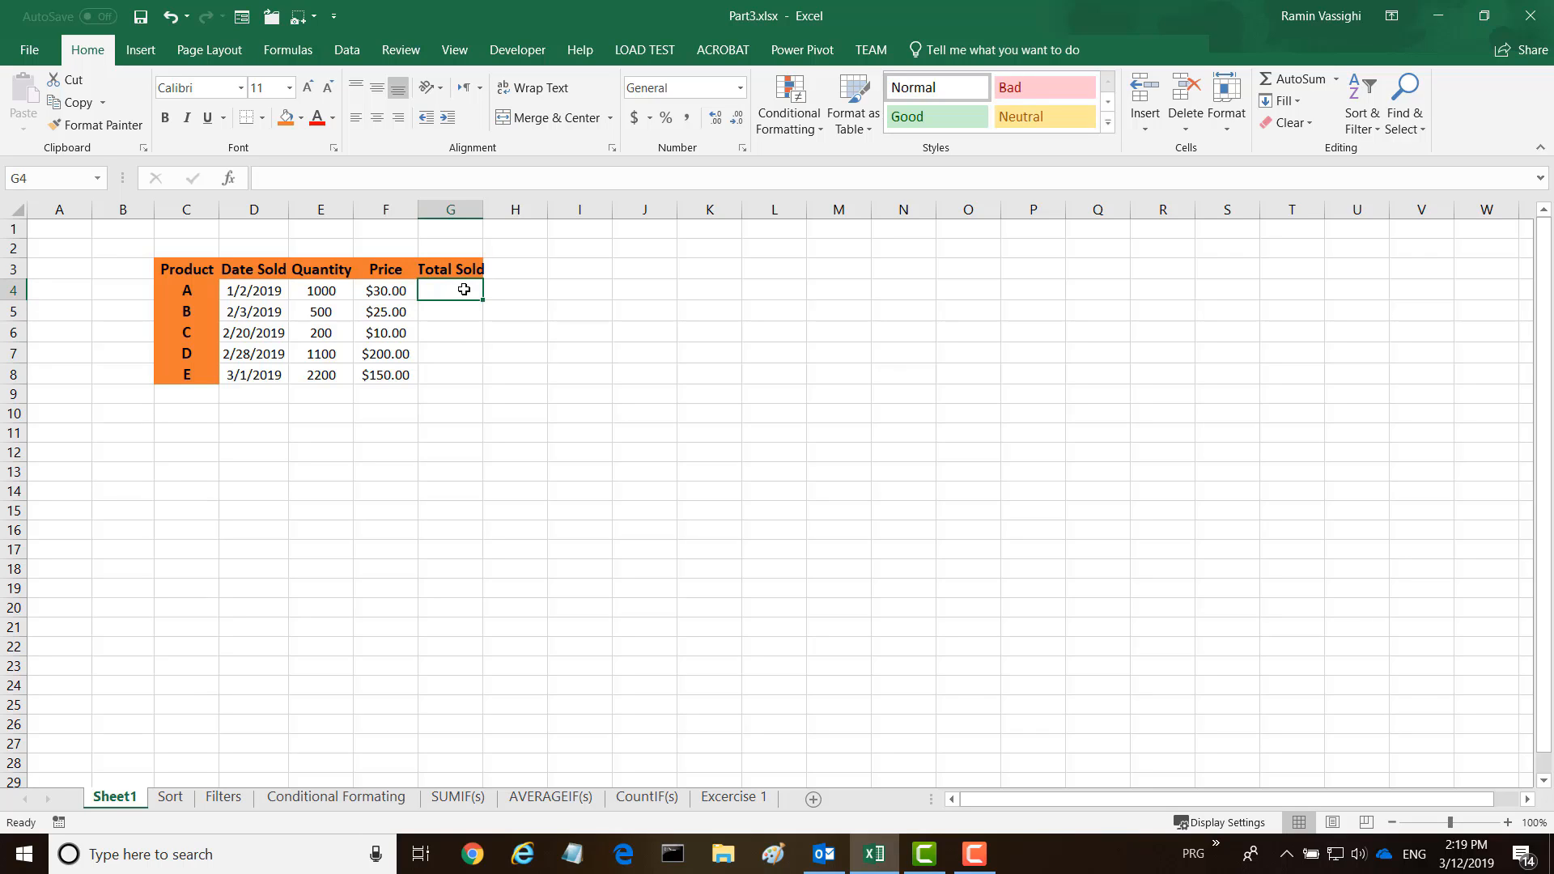
Step: Enter an equals sign in G4 to begin the Total Sold formula
text(=)
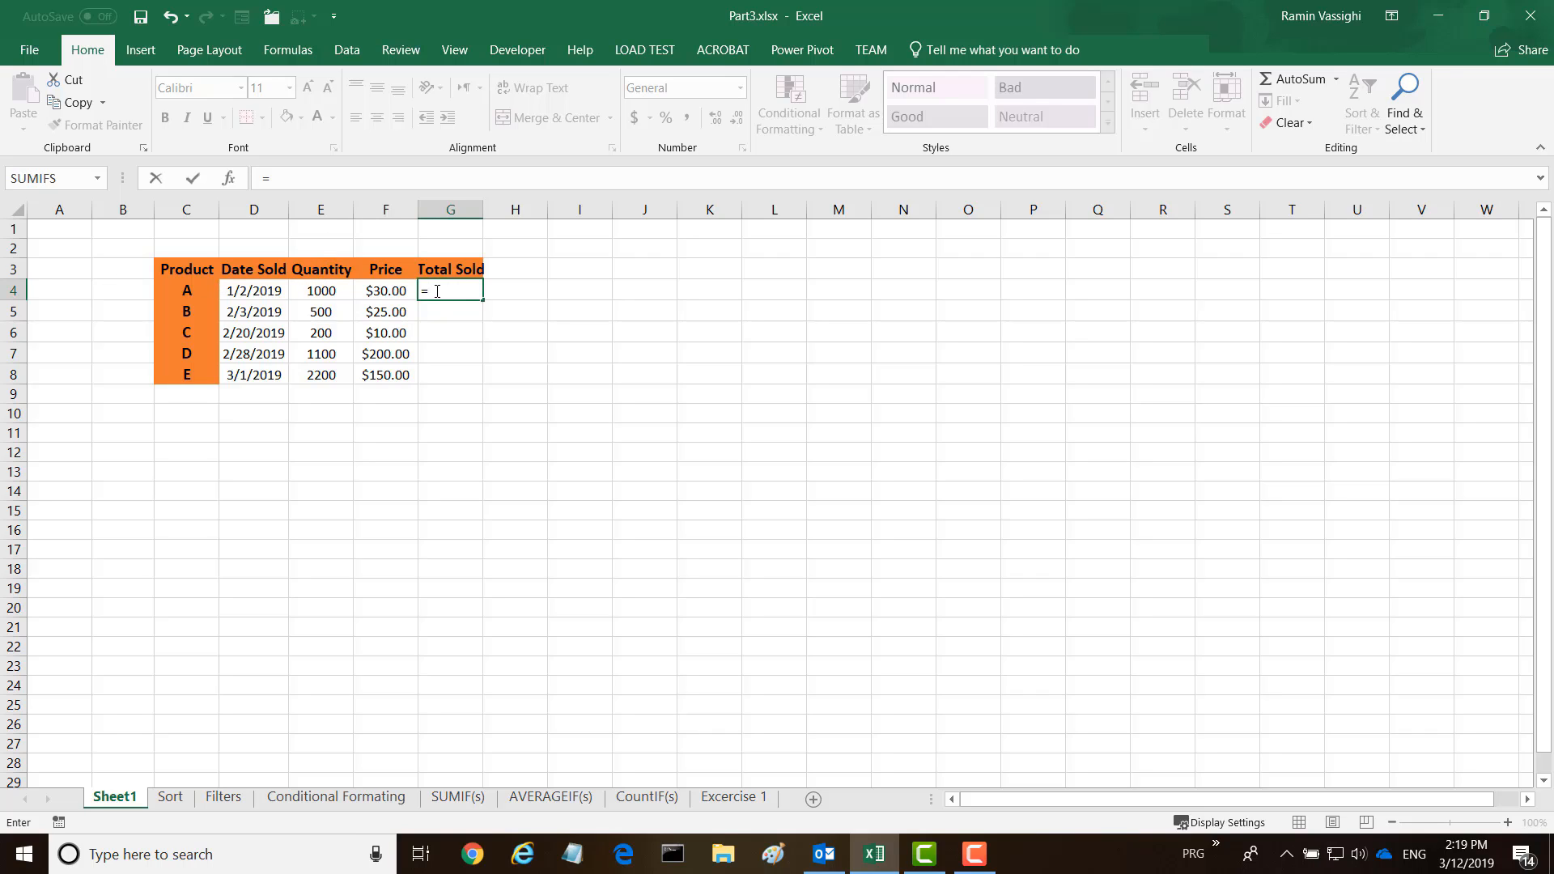
Step: Enter =E4*F4 in G4 ($30,000.00) and =E5*F5 in G5 ($12,500.00)
click(320, 291)
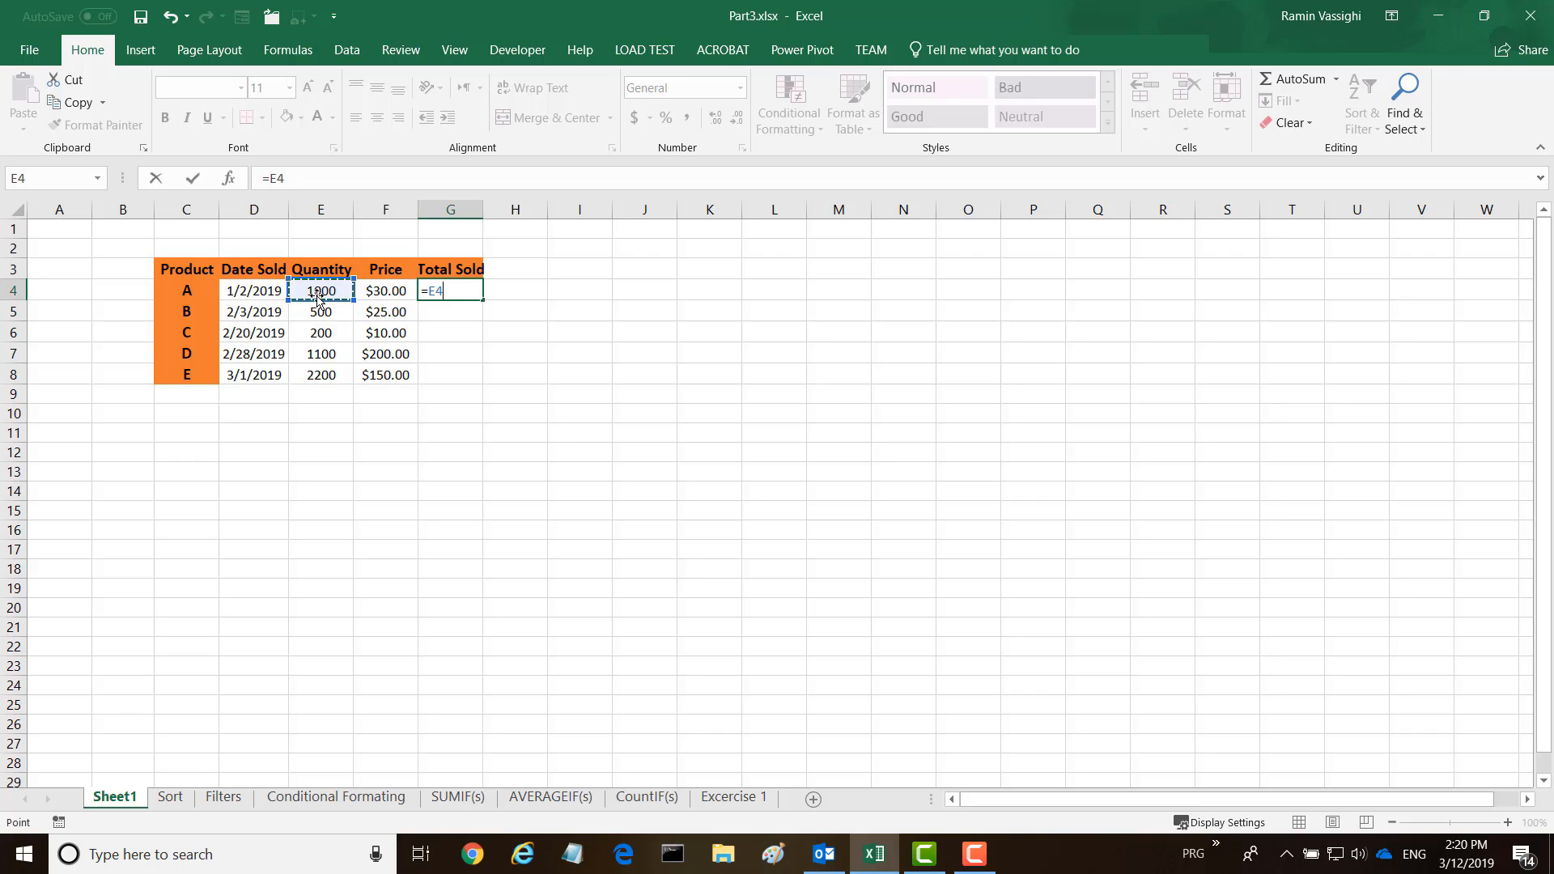
text(*)
click(392, 290)
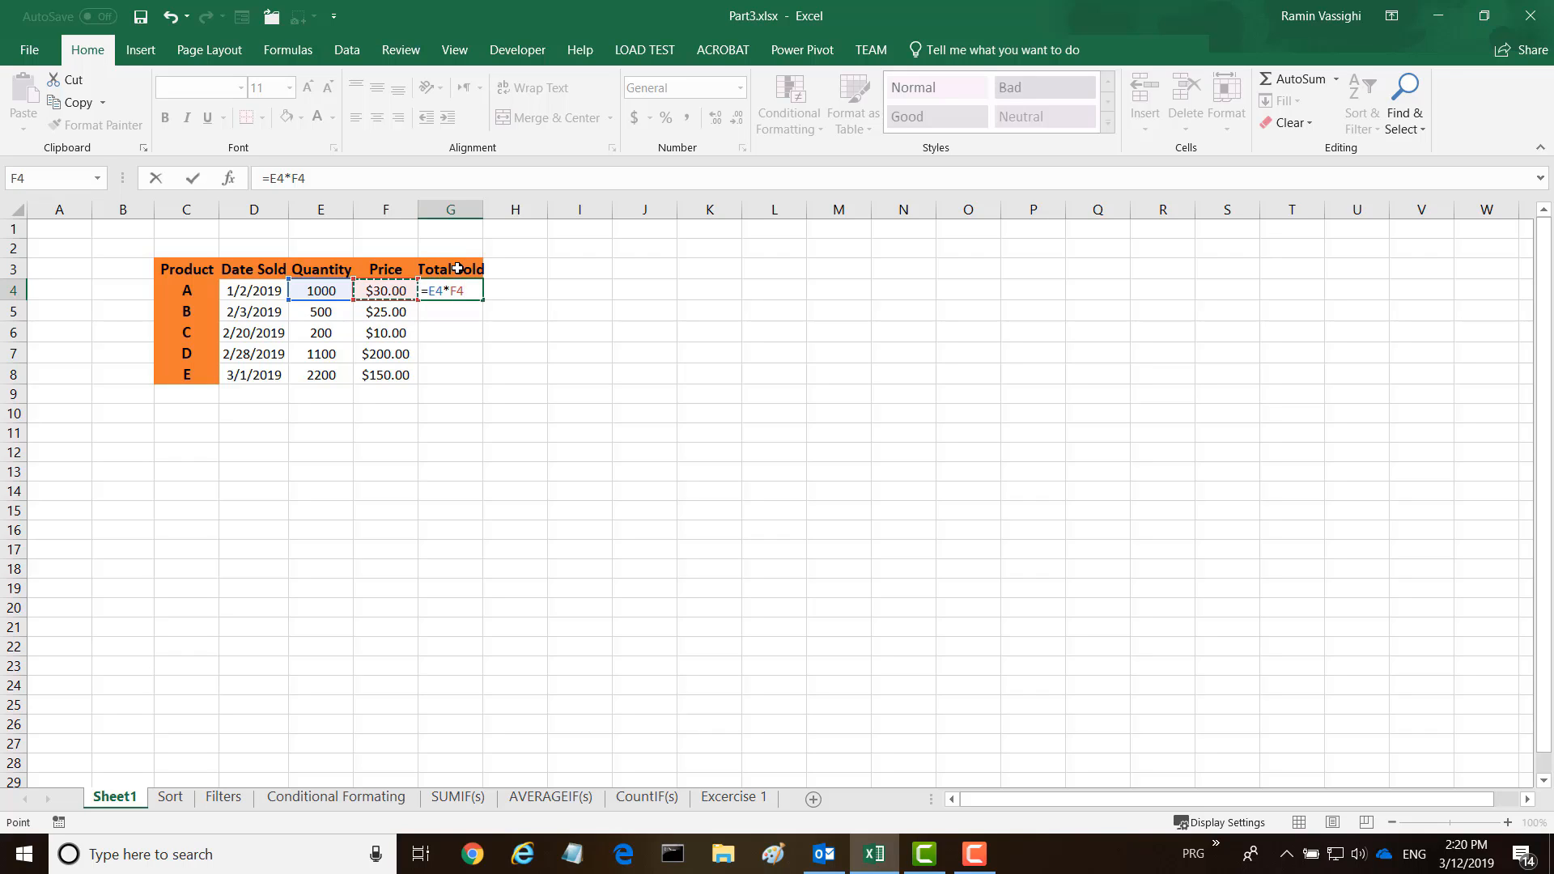
key(Return)
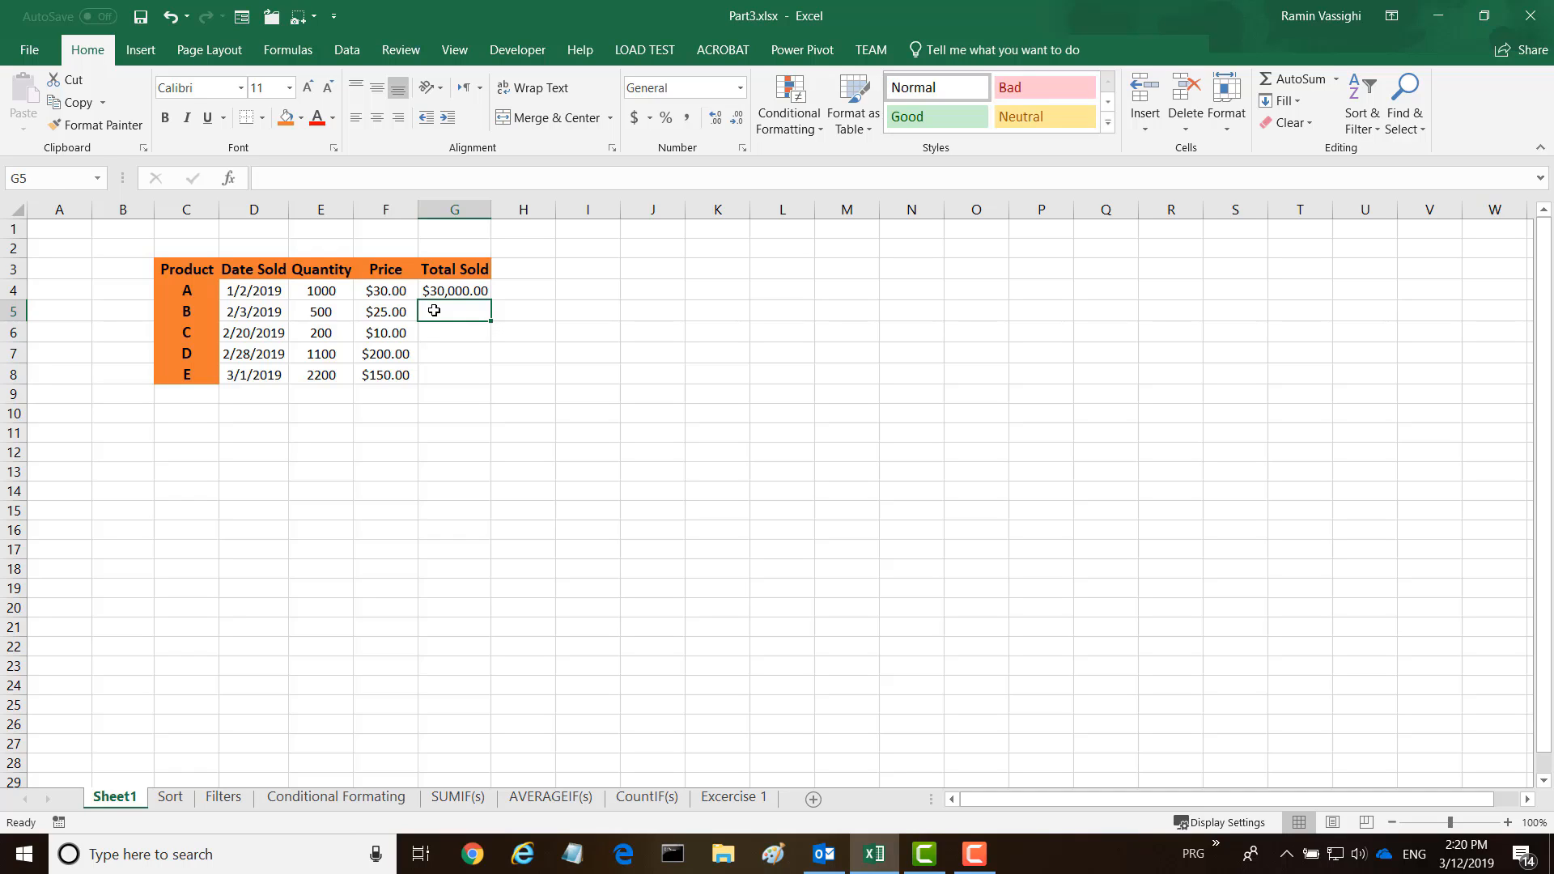
text(=)
click(315, 310)
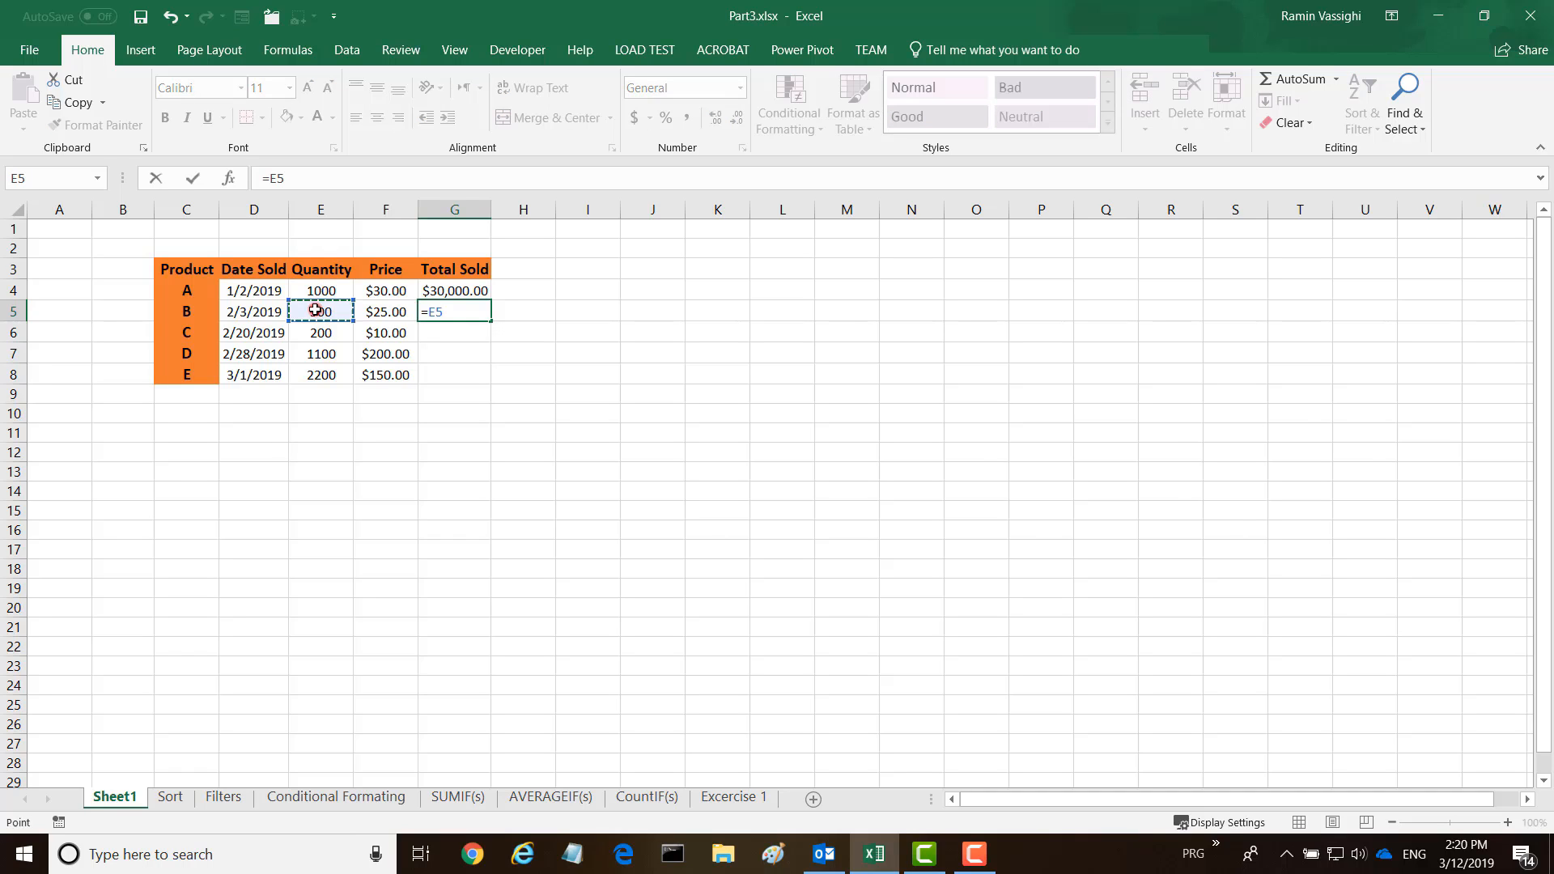
text(*)
click(392, 309)
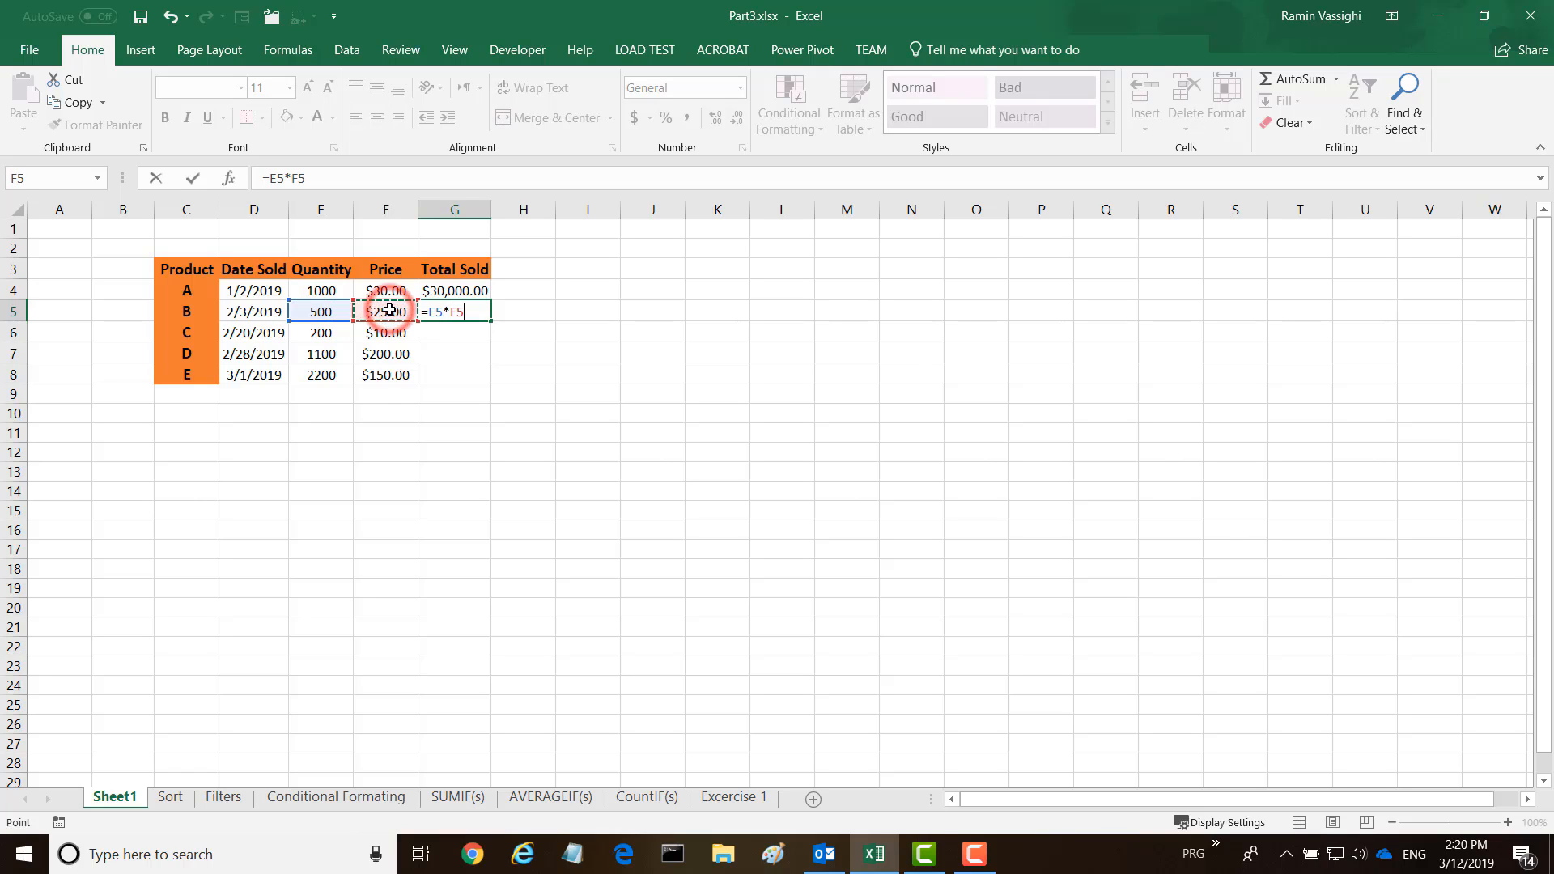
key(Return)
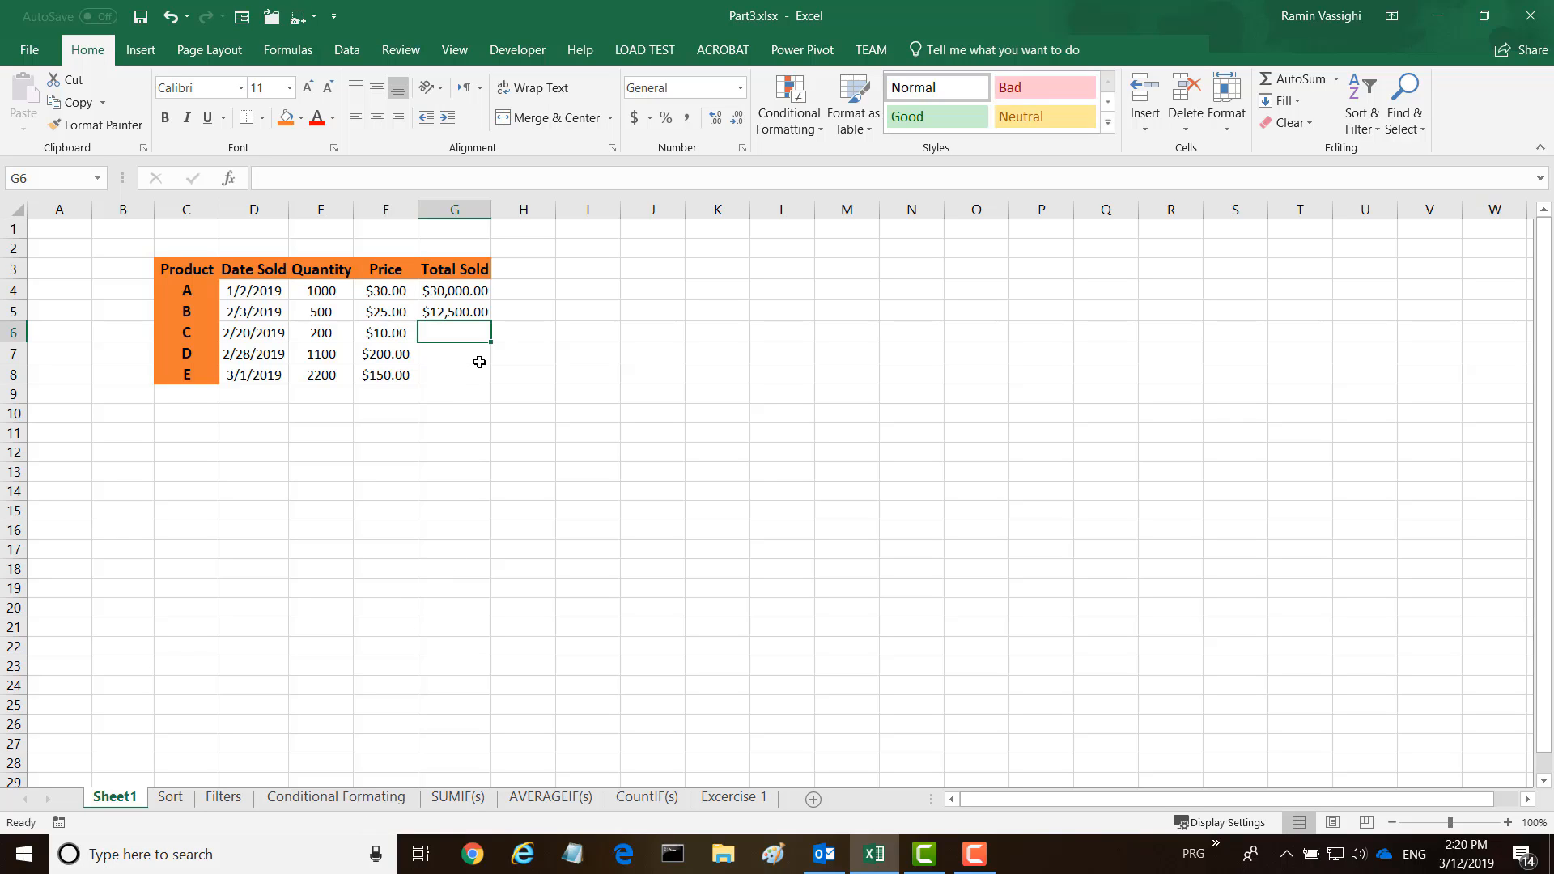
Step: Copy the G4 Total Sold formula into G5:G8 and begin widening column G
click(448, 291)
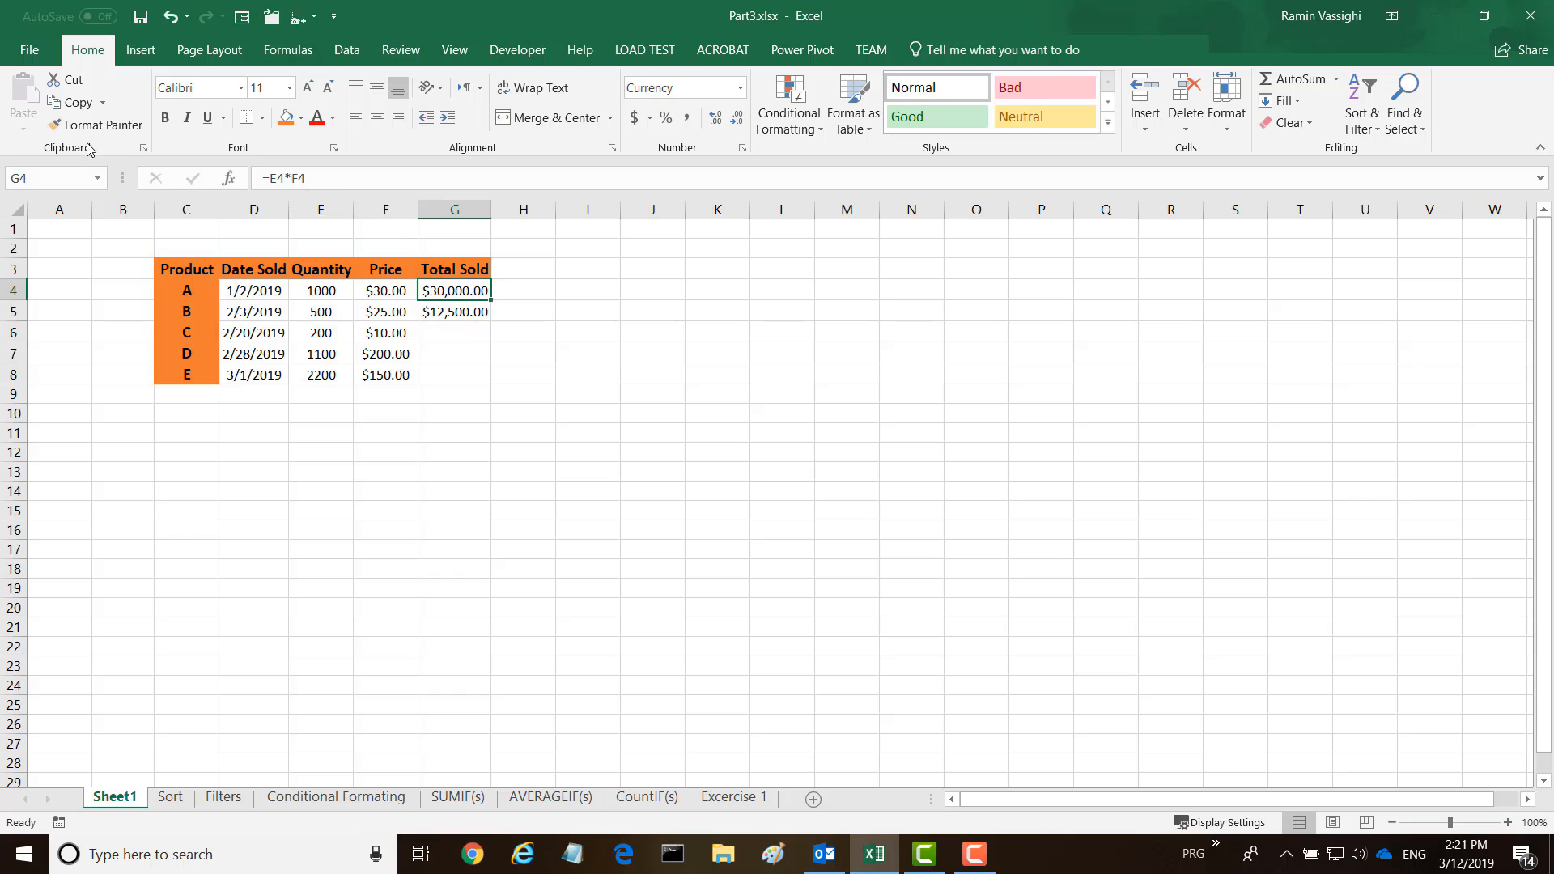
click(54, 106)
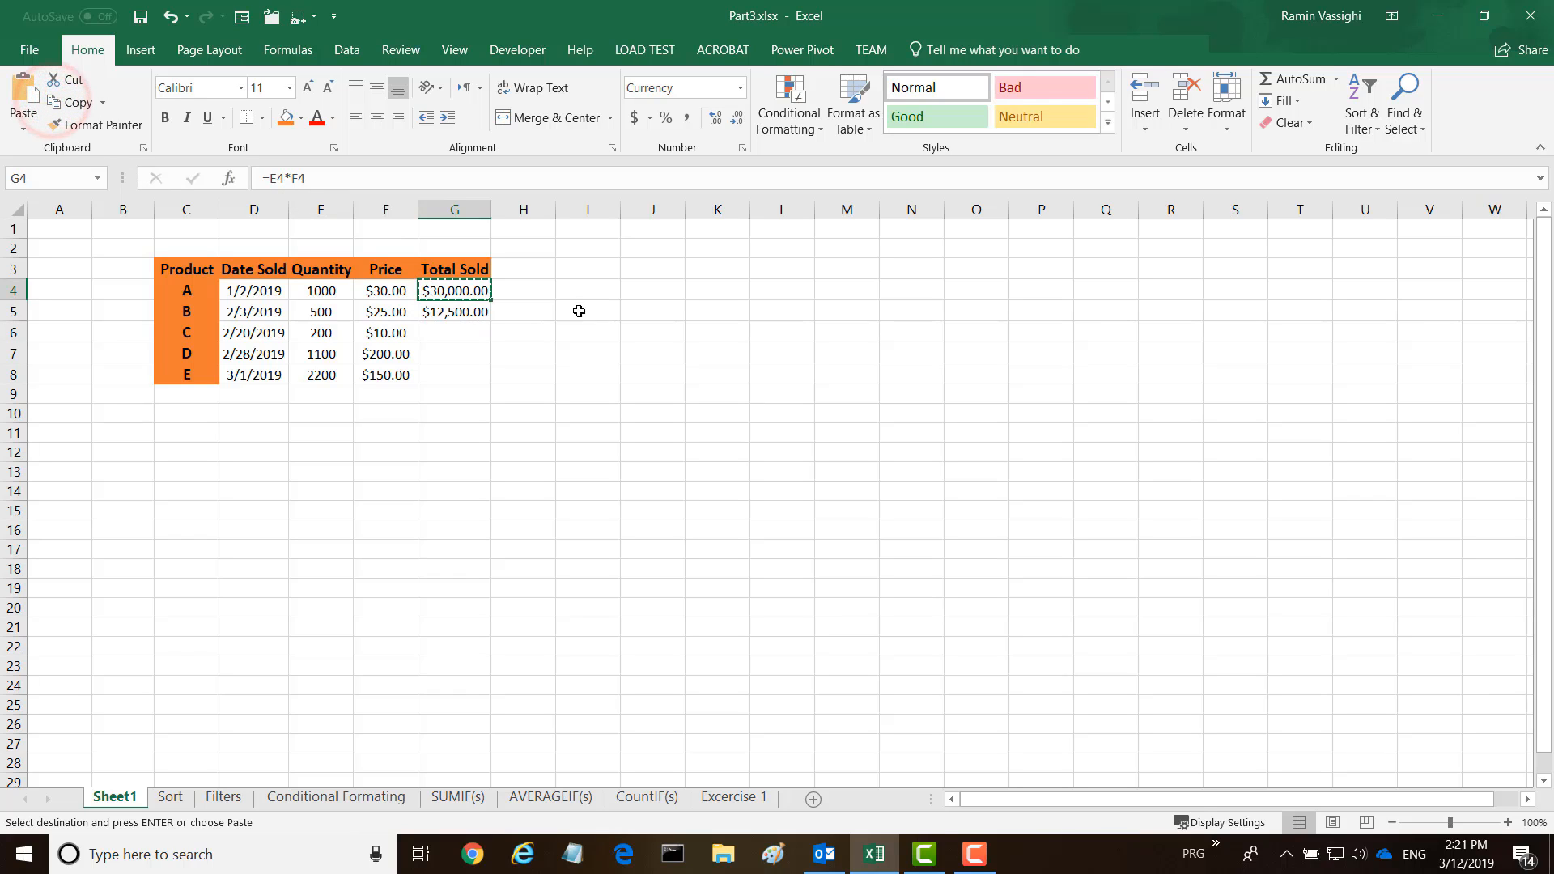
drag(446, 311, 440, 371)
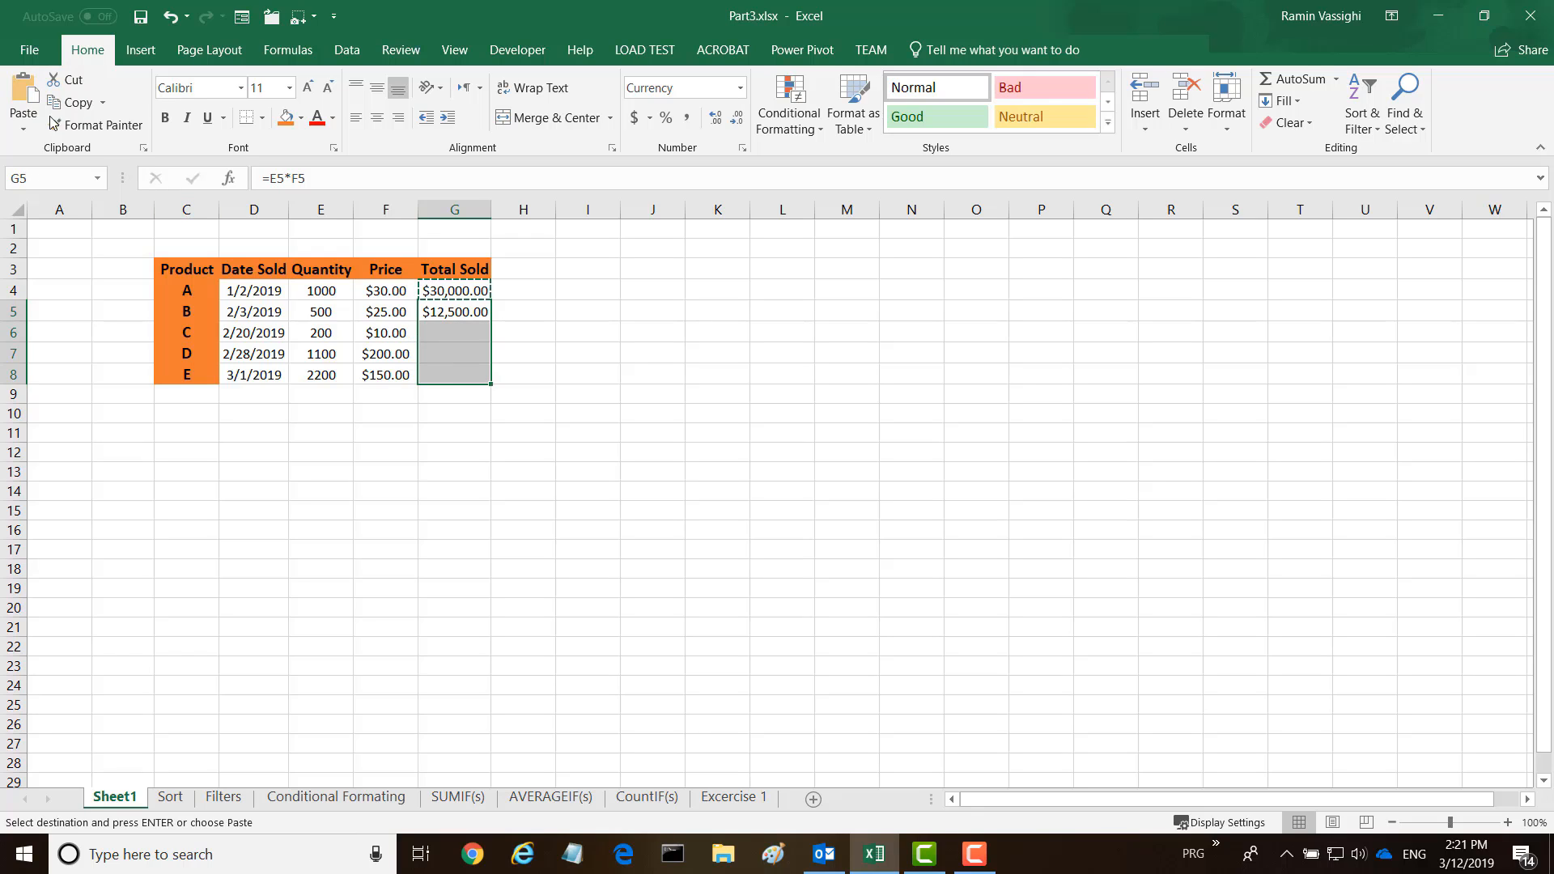
click(25, 95)
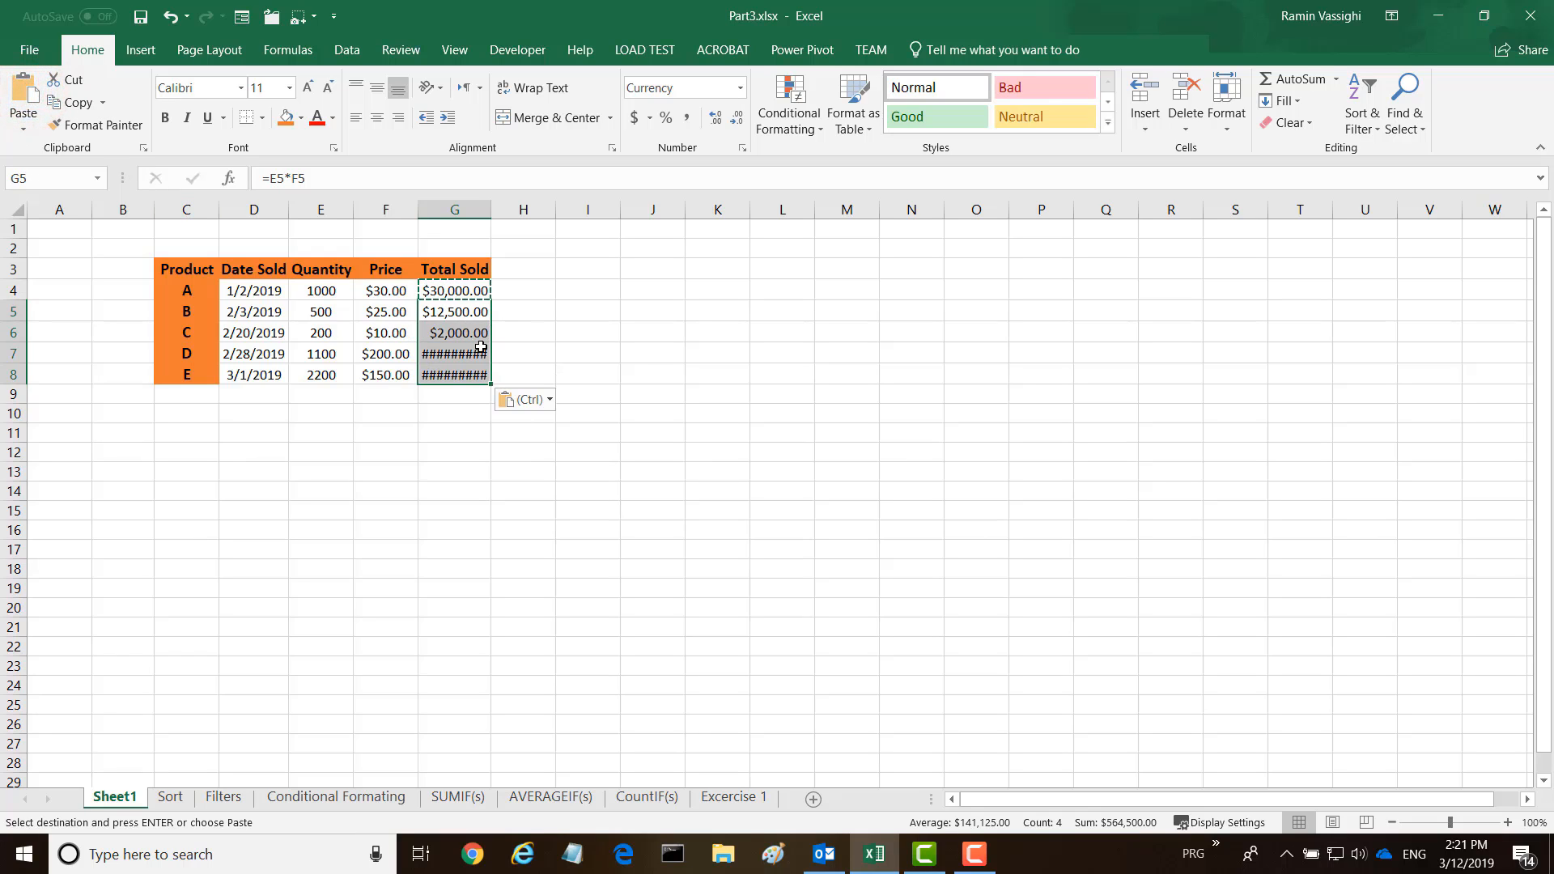
click(470, 452)
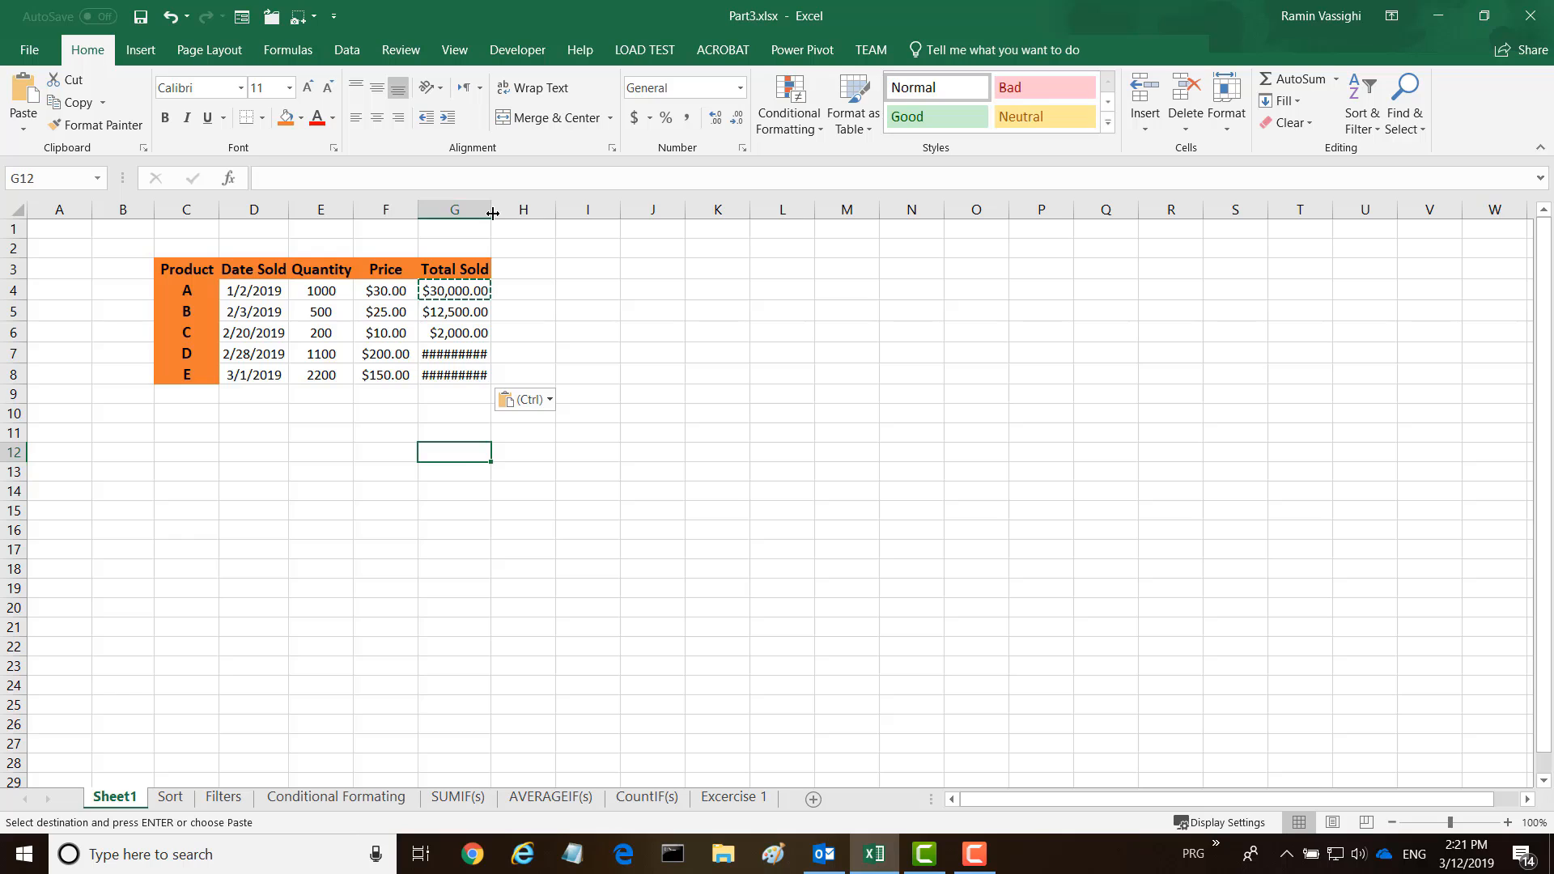
mouse_move(492, 213)
mouse_down()
mouse_move(515, 214)
mouse_move(475, 214)
mouse_move(492, 215)
mouse_up()
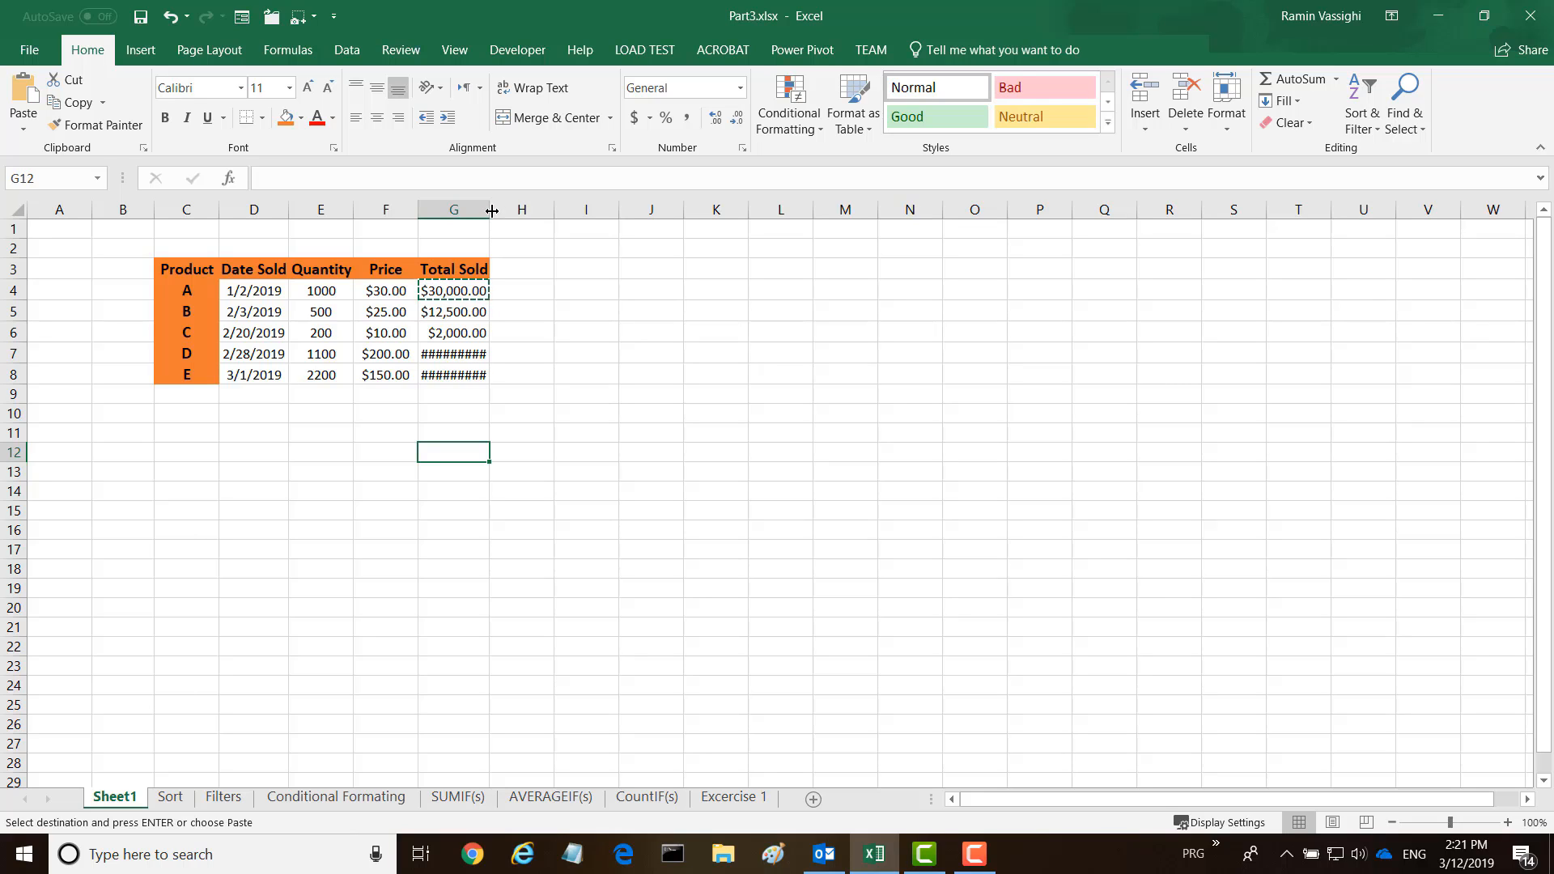
Step: AutoFit column G, label F9 'Total', and AutoSum G4:G8 into G9 for $594,500.00
double_click(491, 210)
click(378, 395)
text(Total)
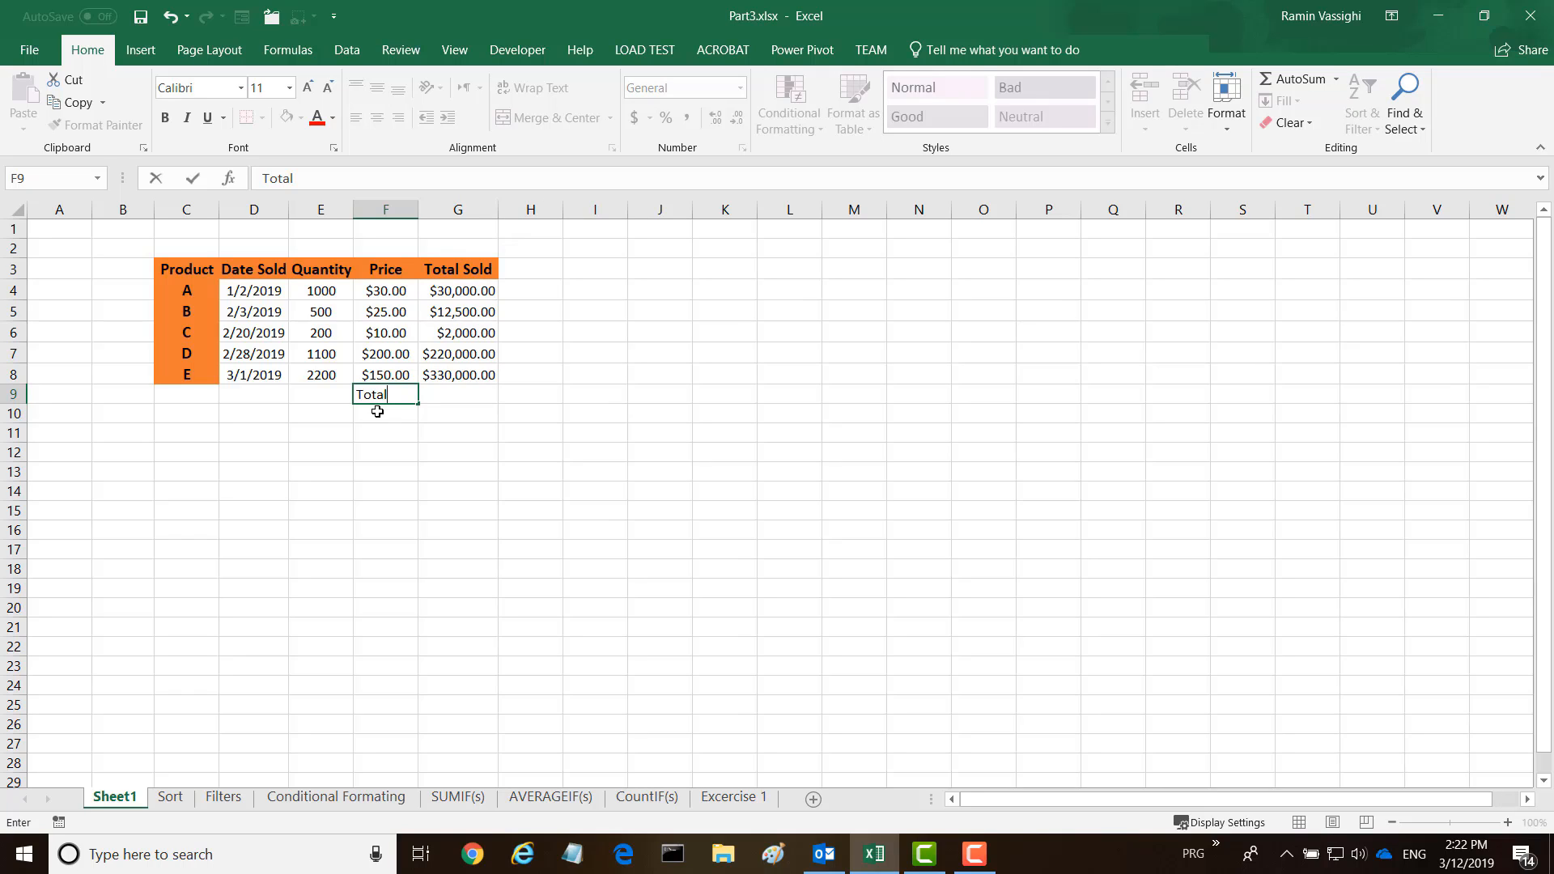
click(450, 395)
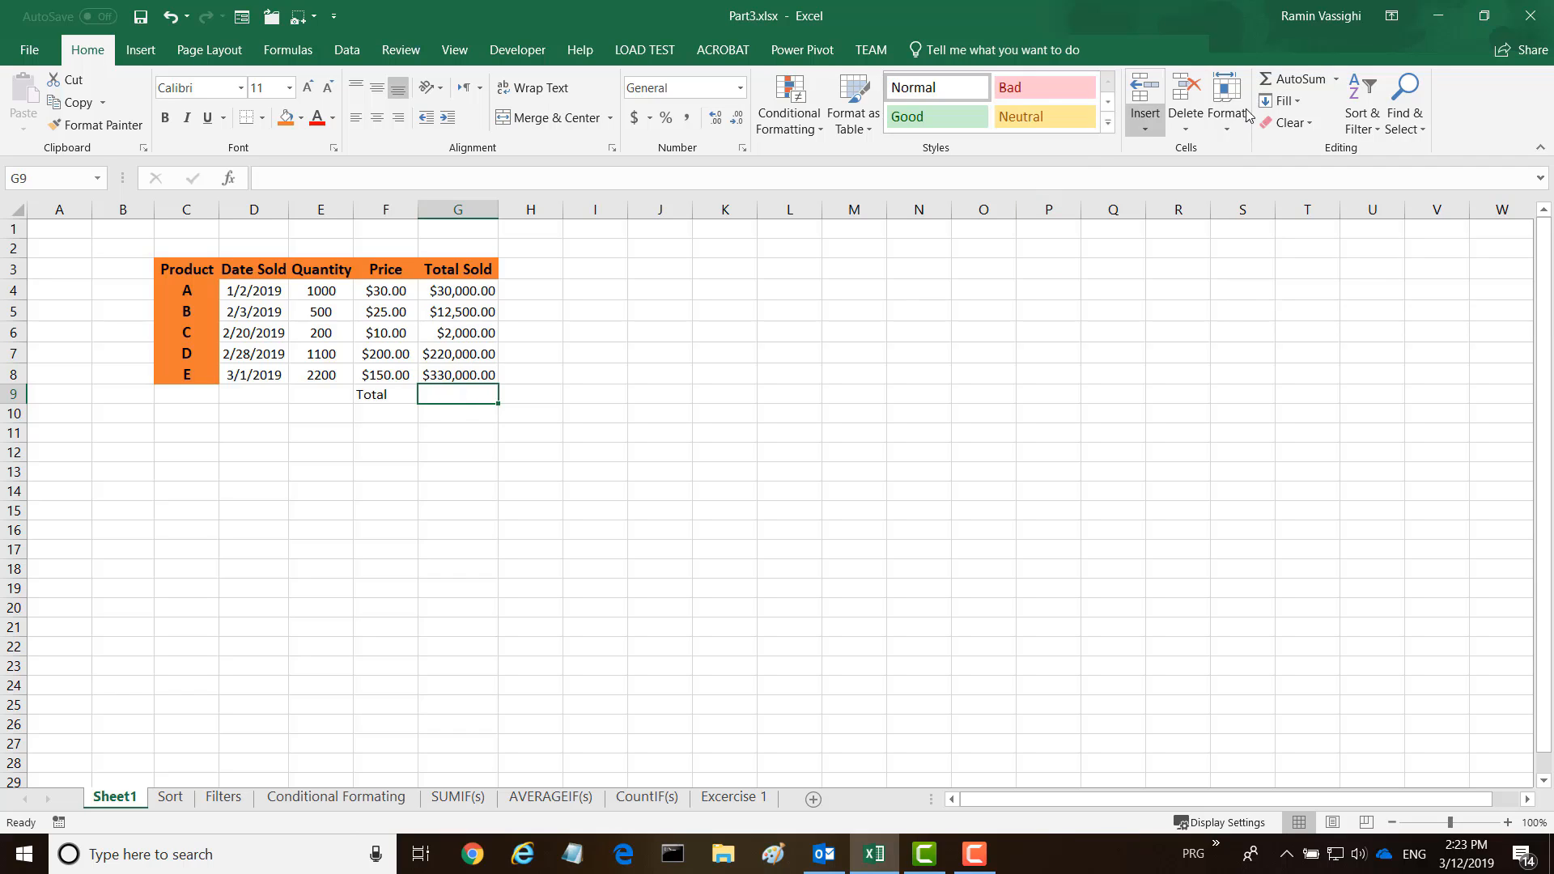
click(1270, 78)
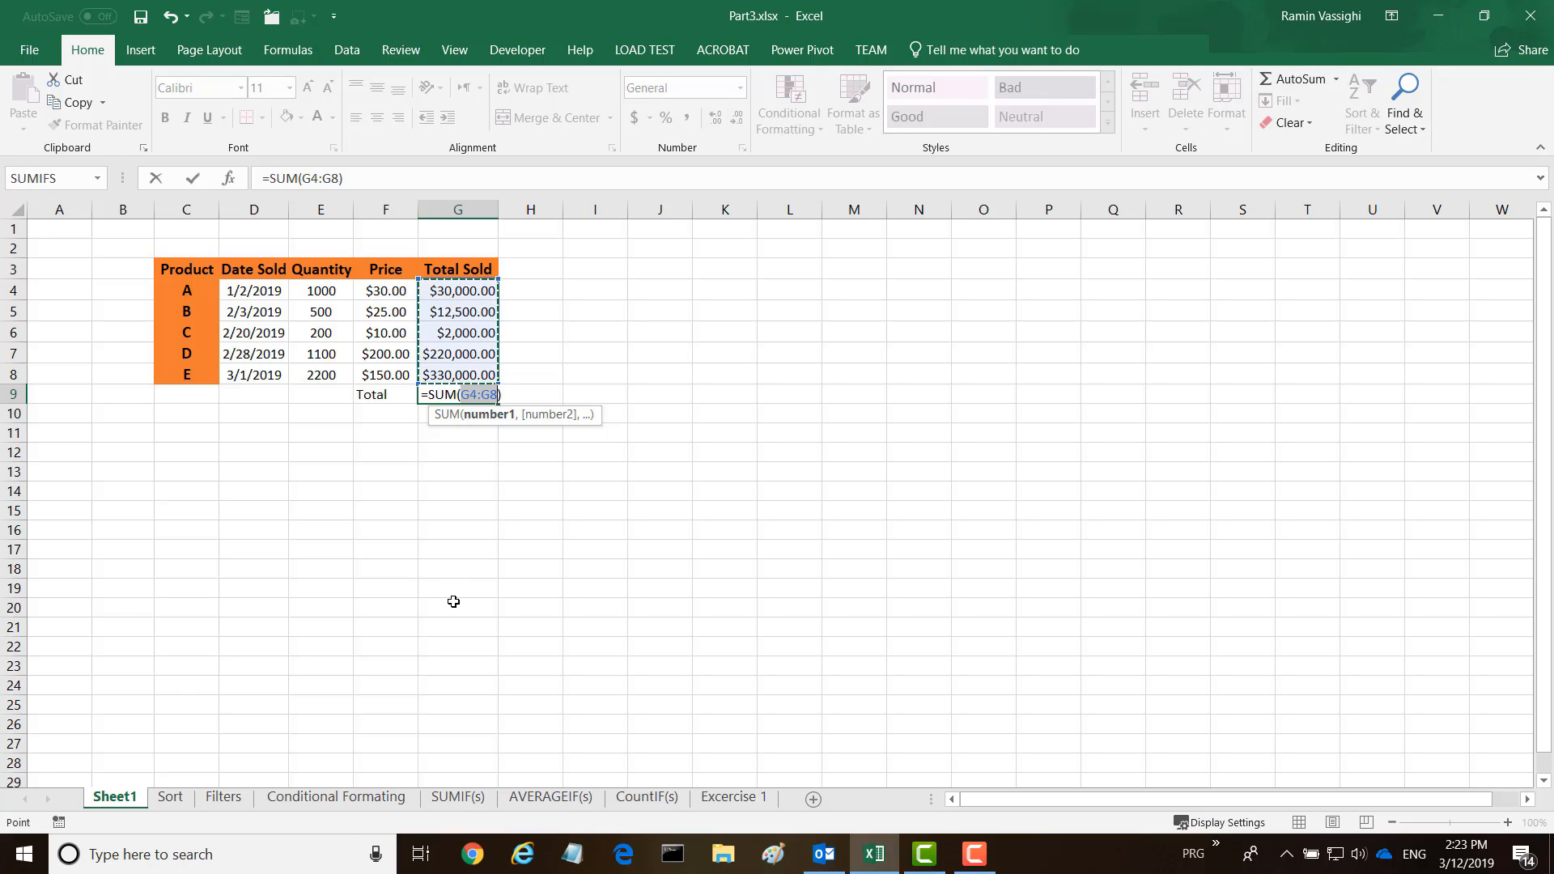
key(Return)
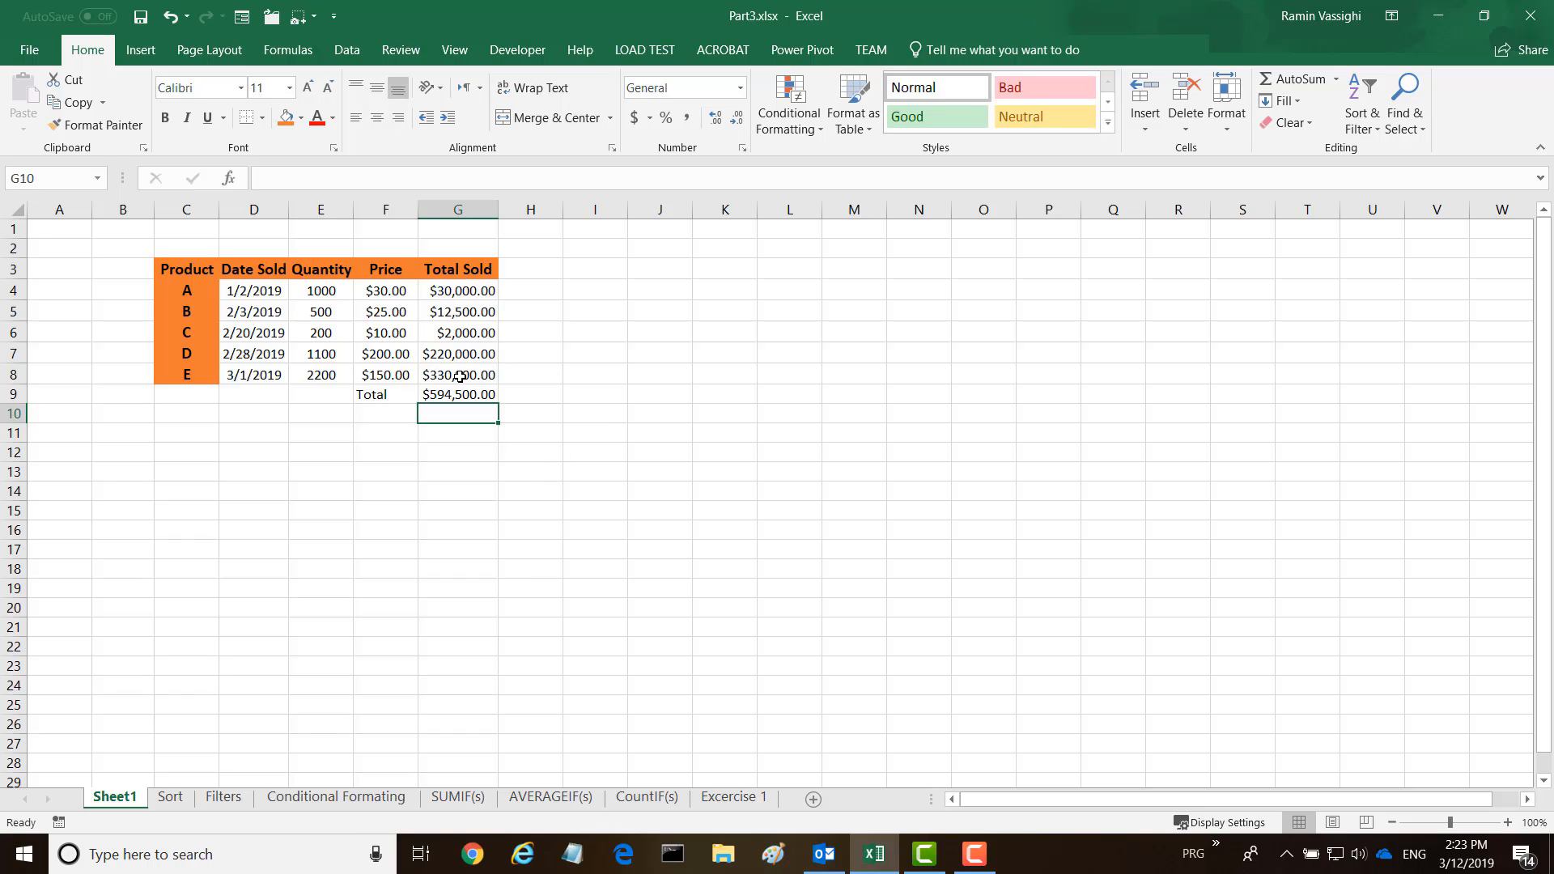
Step: Format F9:G9 (Total and $594,500.00) as bold with dark orange font colour
click(370, 395)
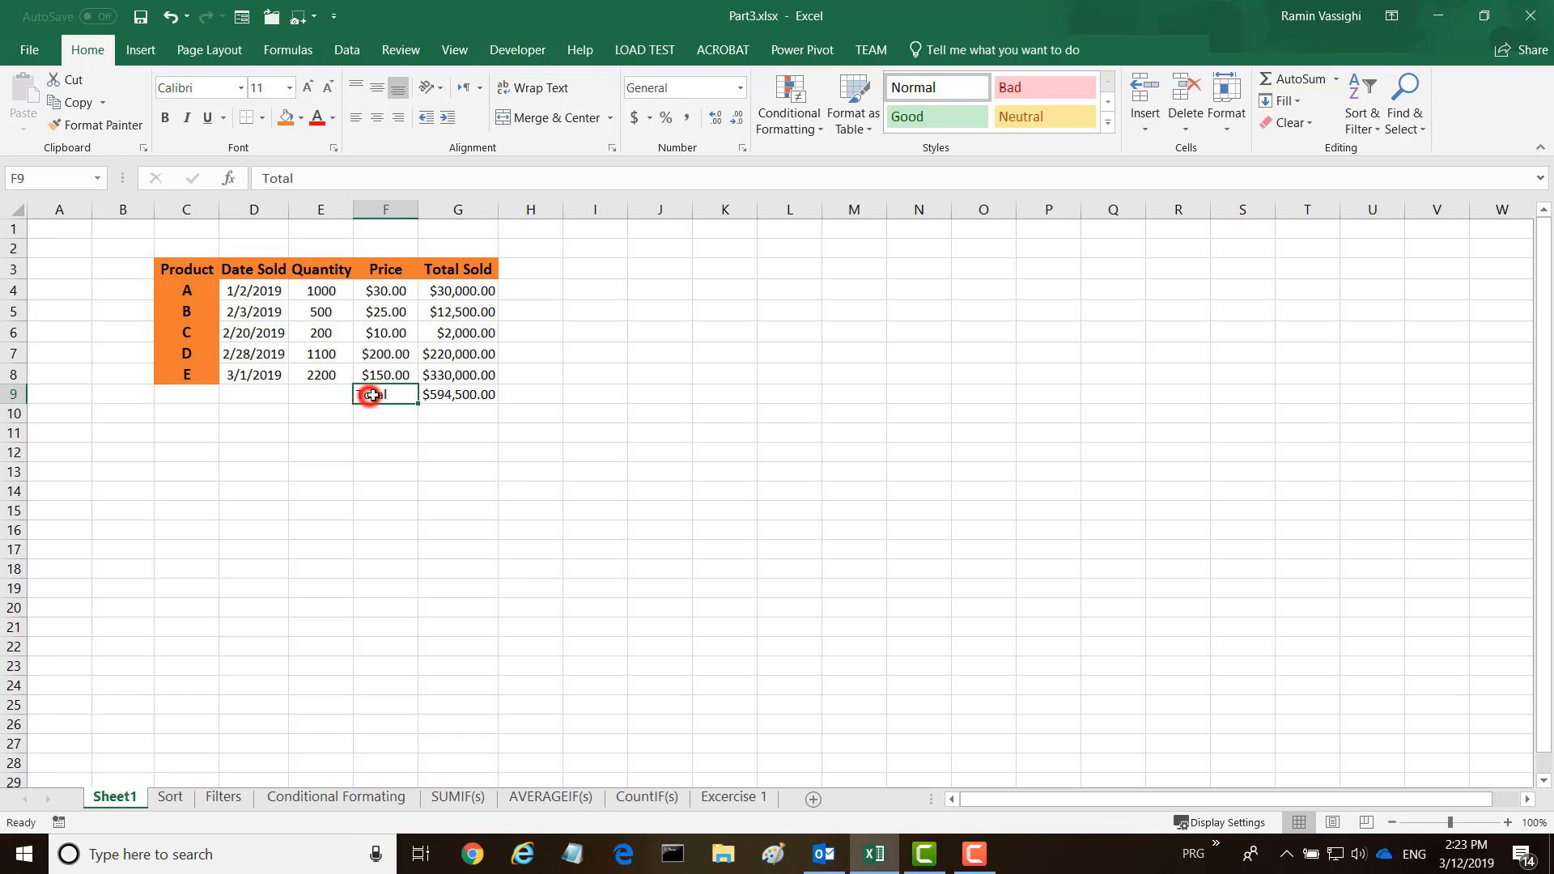
drag(370, 395, 461, 395)
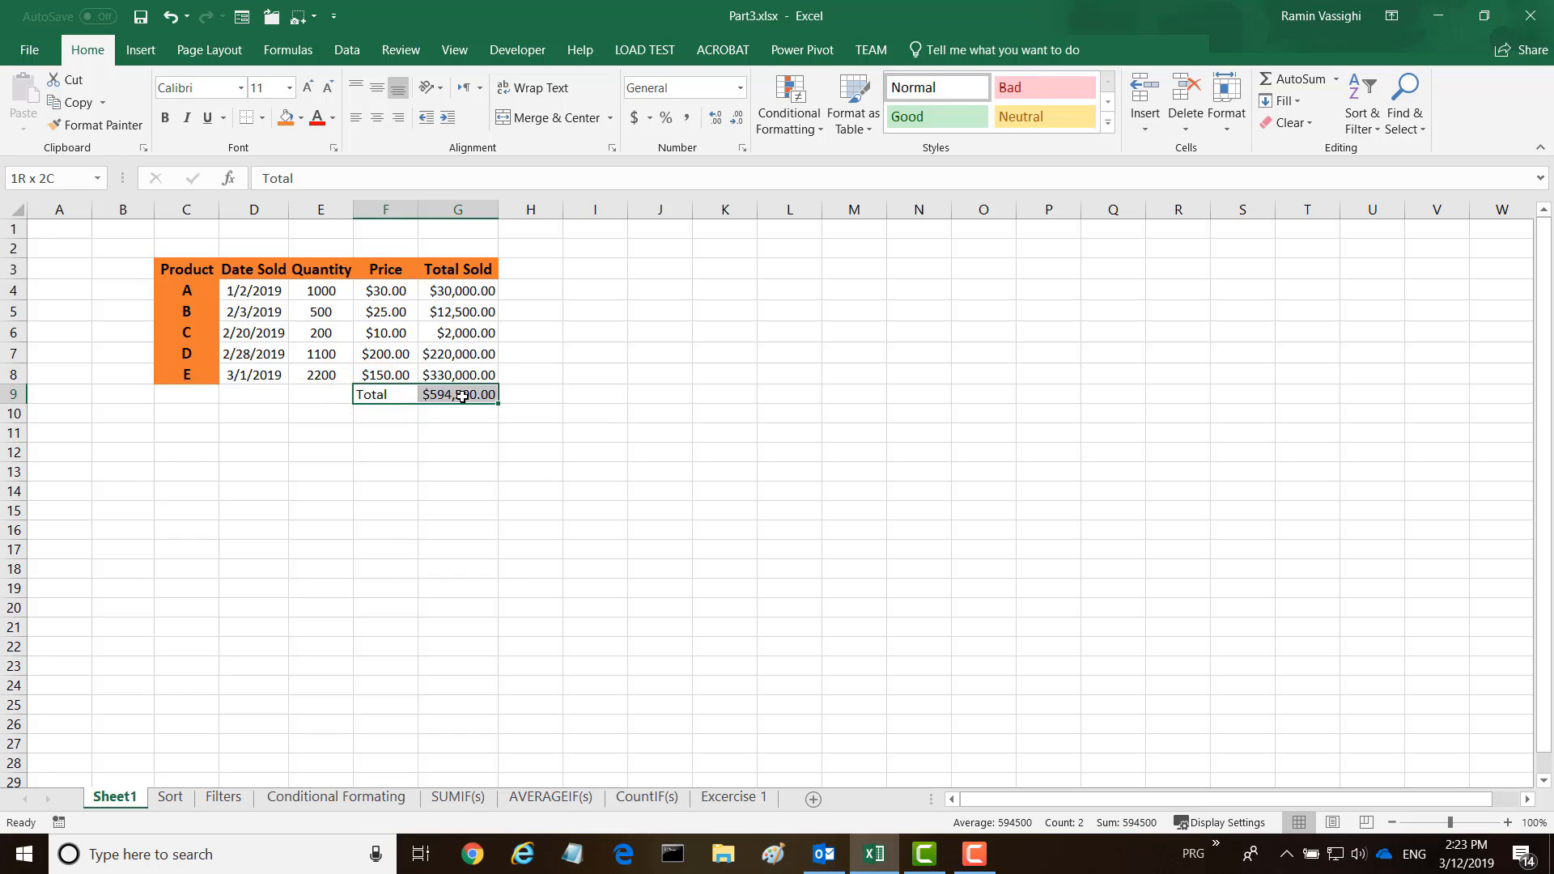
click(165, 118)
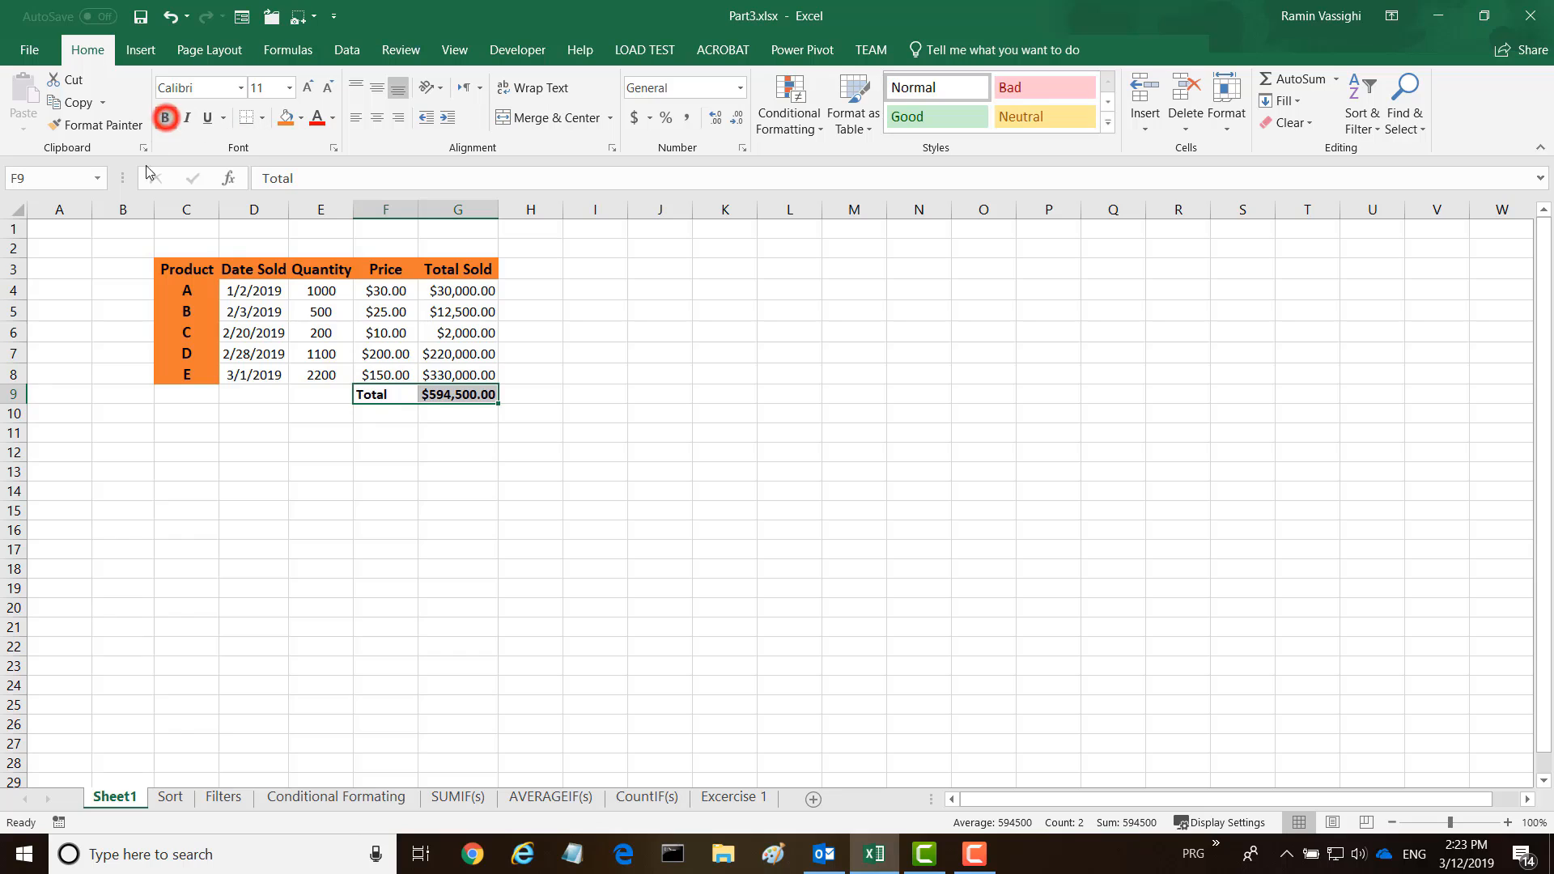
click(332, 118)
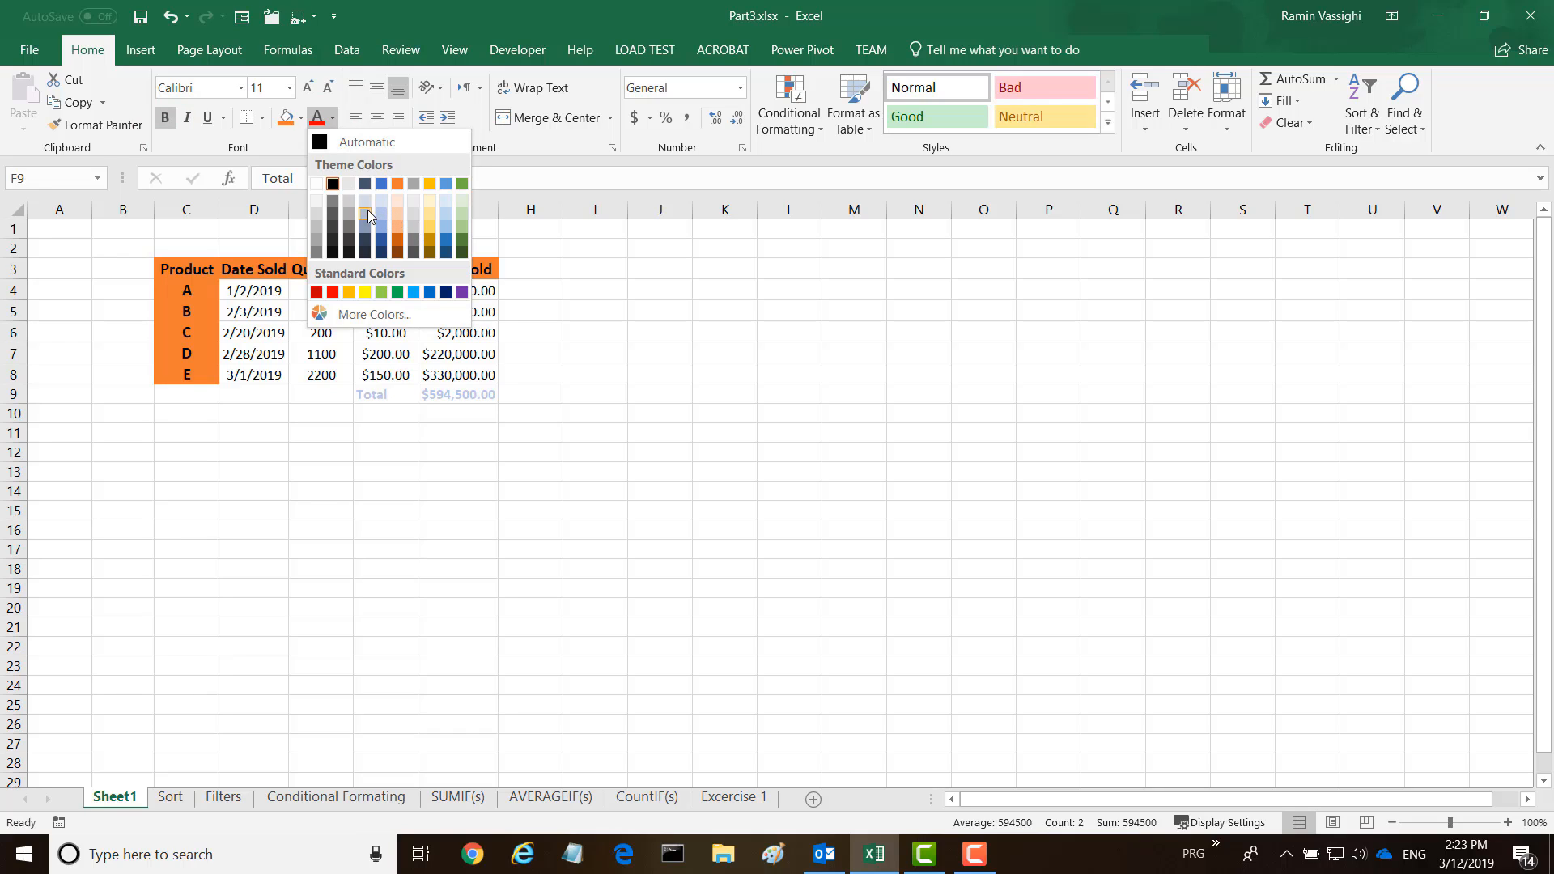
click(396, 243)
click(797, 474)
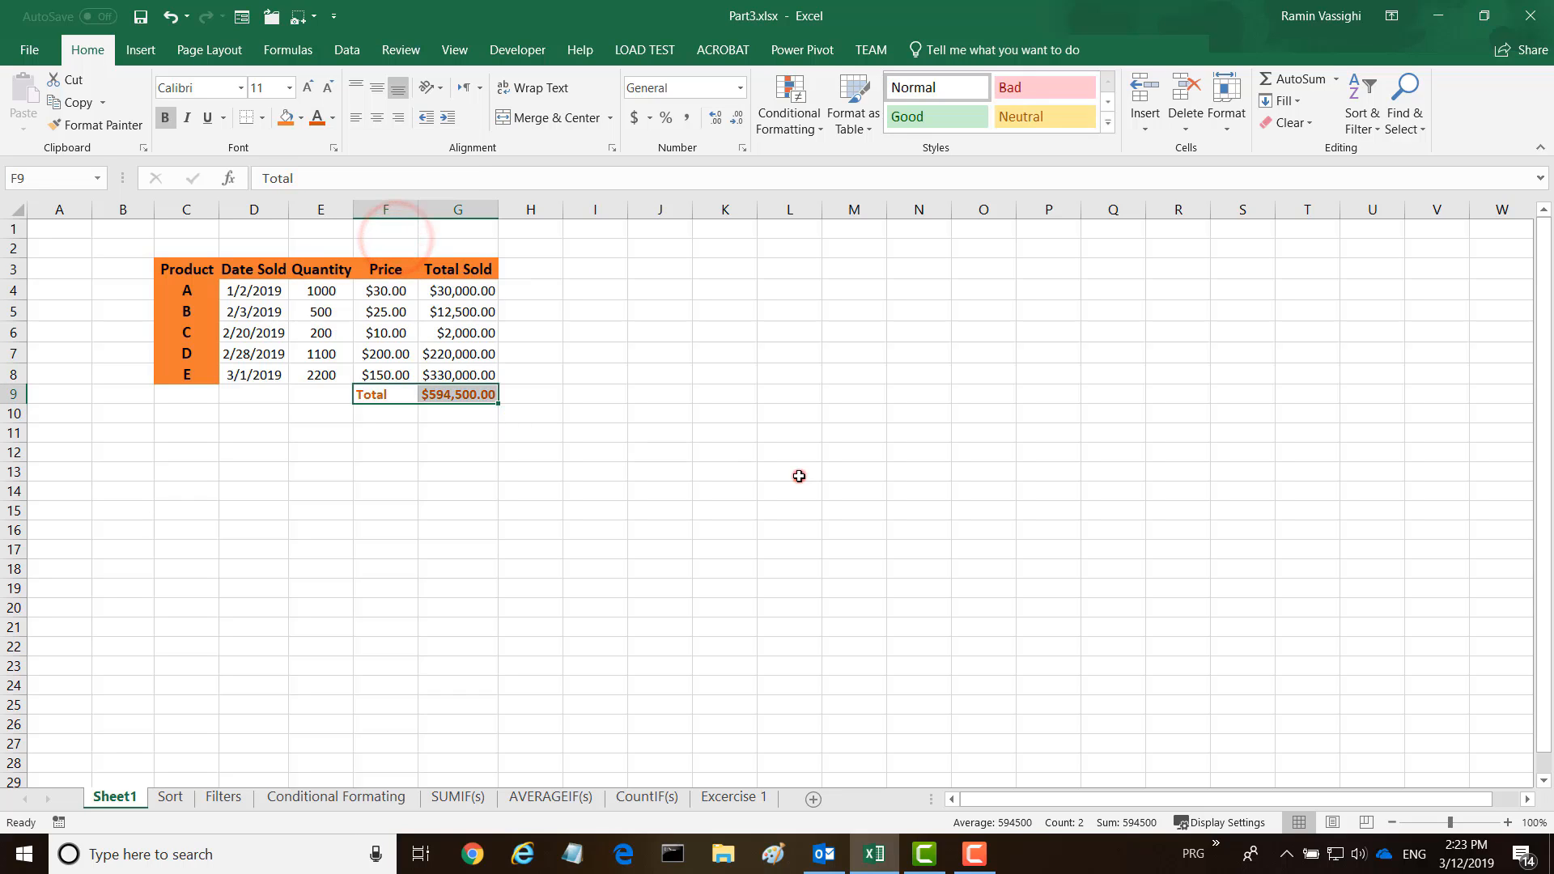
Step: Apply a Bottom Double Border to G8 ($330,000.00)
click(455, 375)
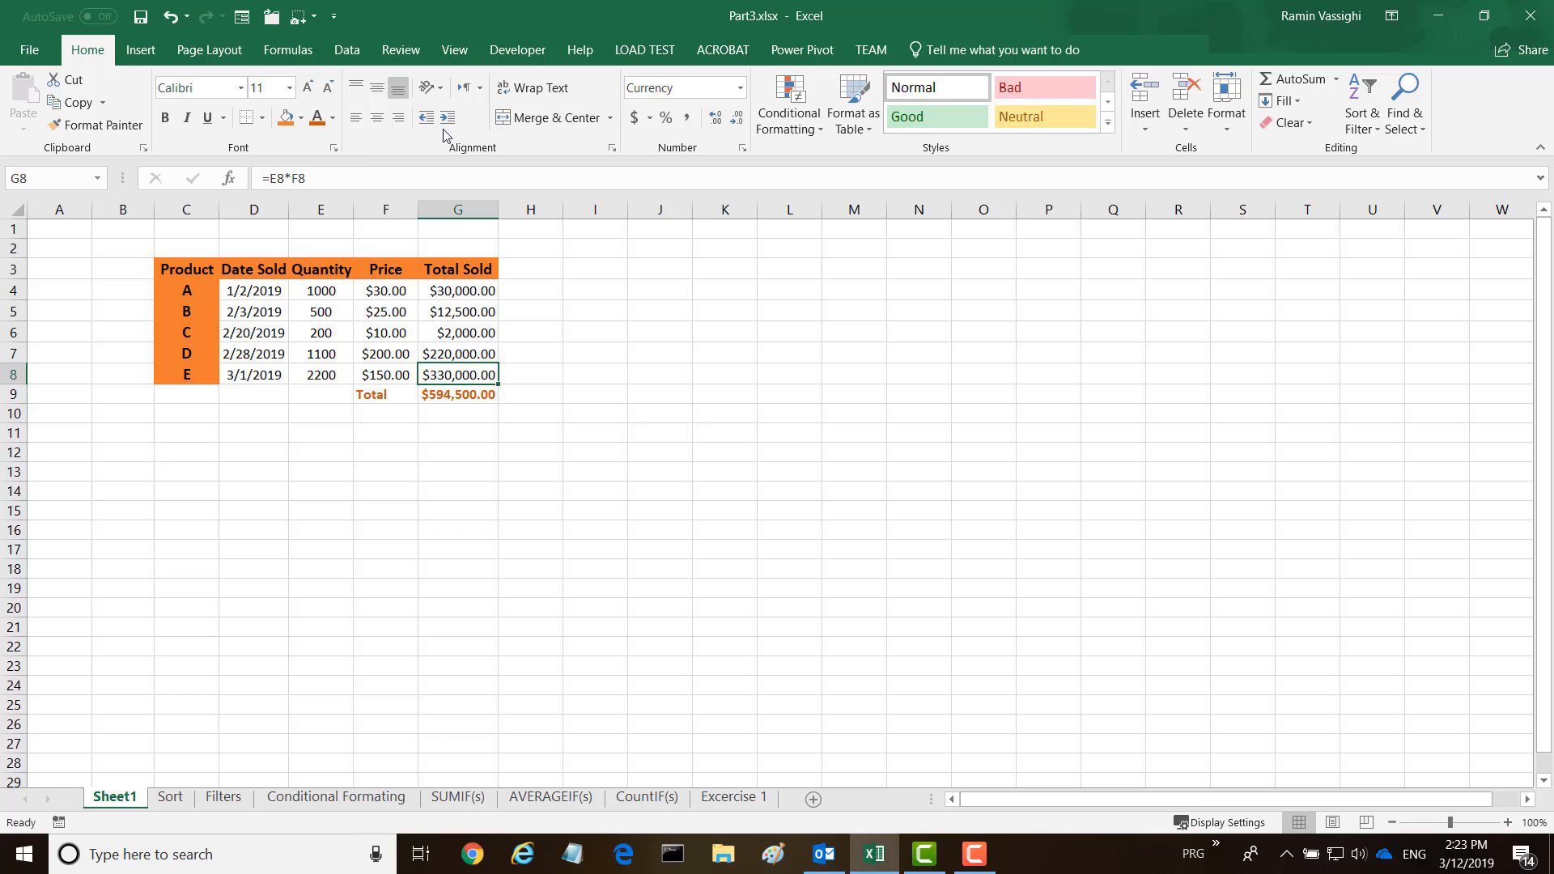
click(263, 122)
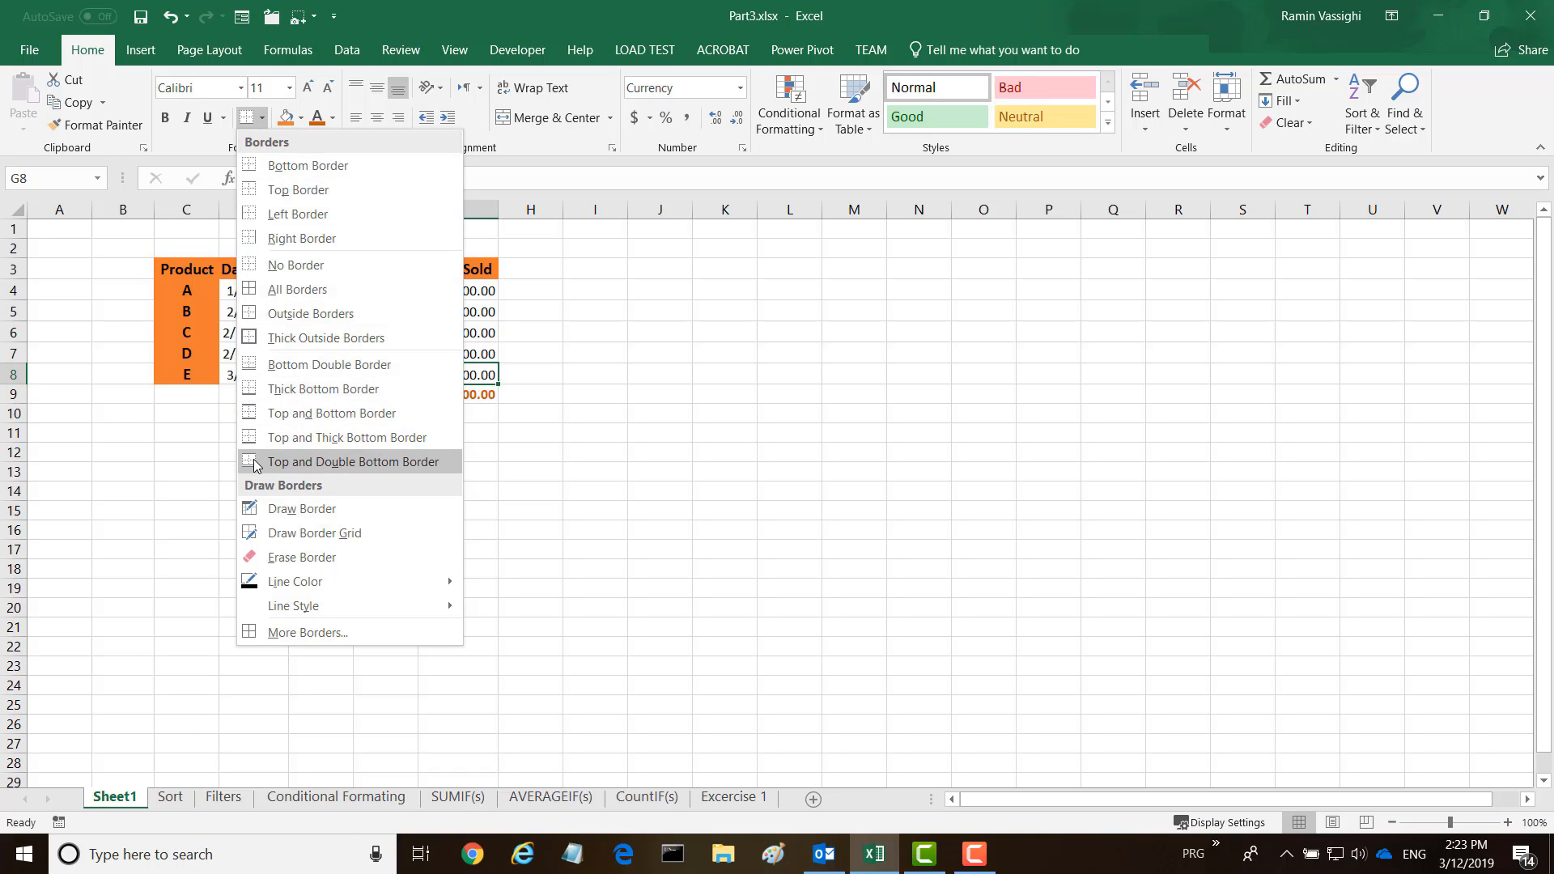
click(290, 369)
click(642, 418)
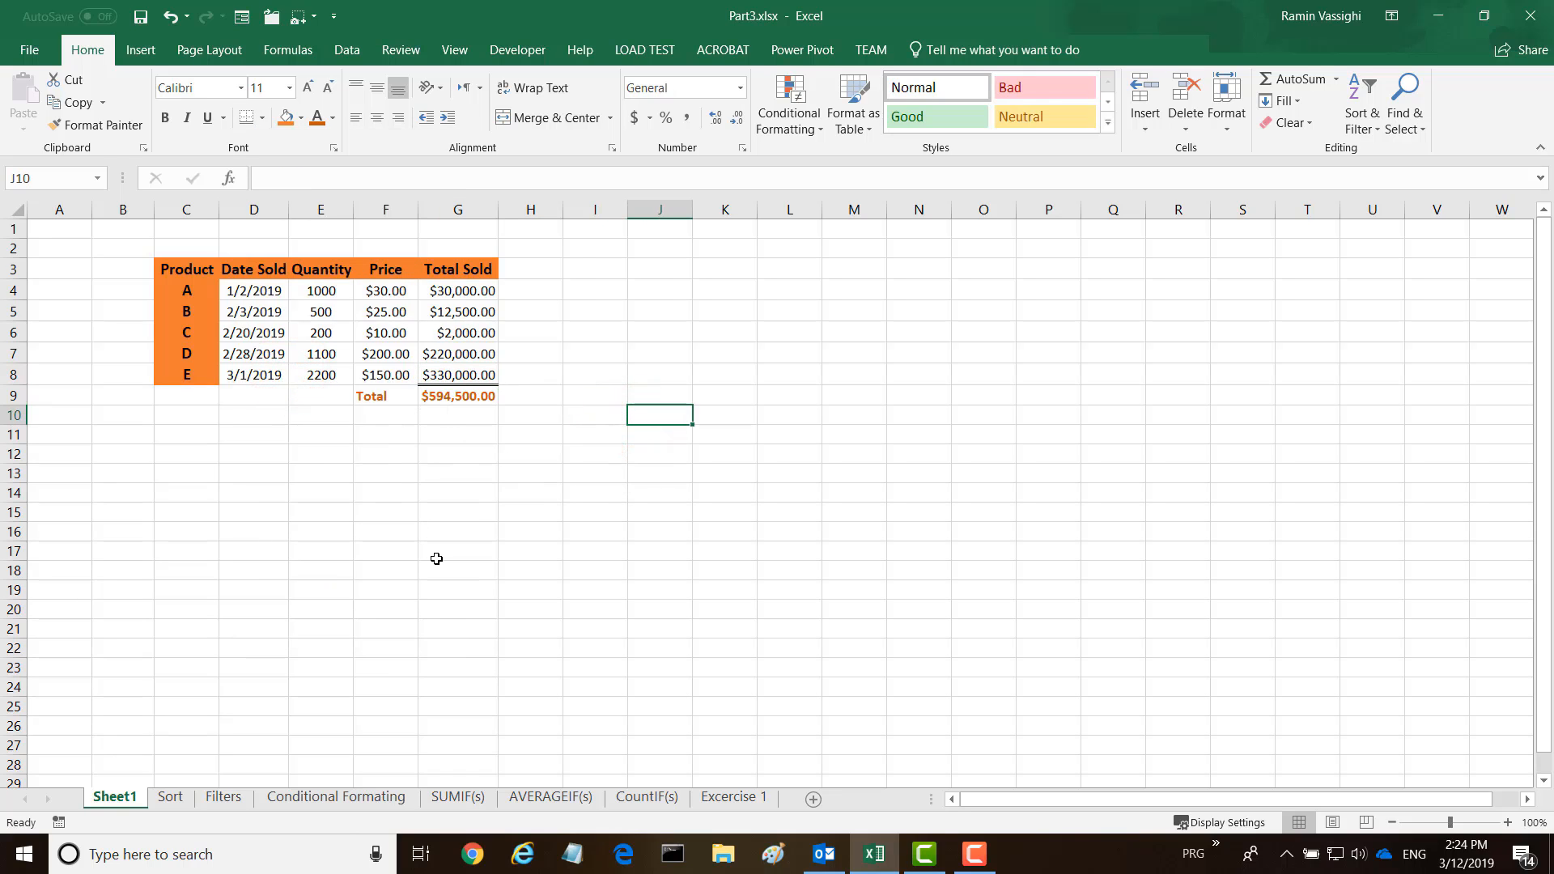
click(253, 248)
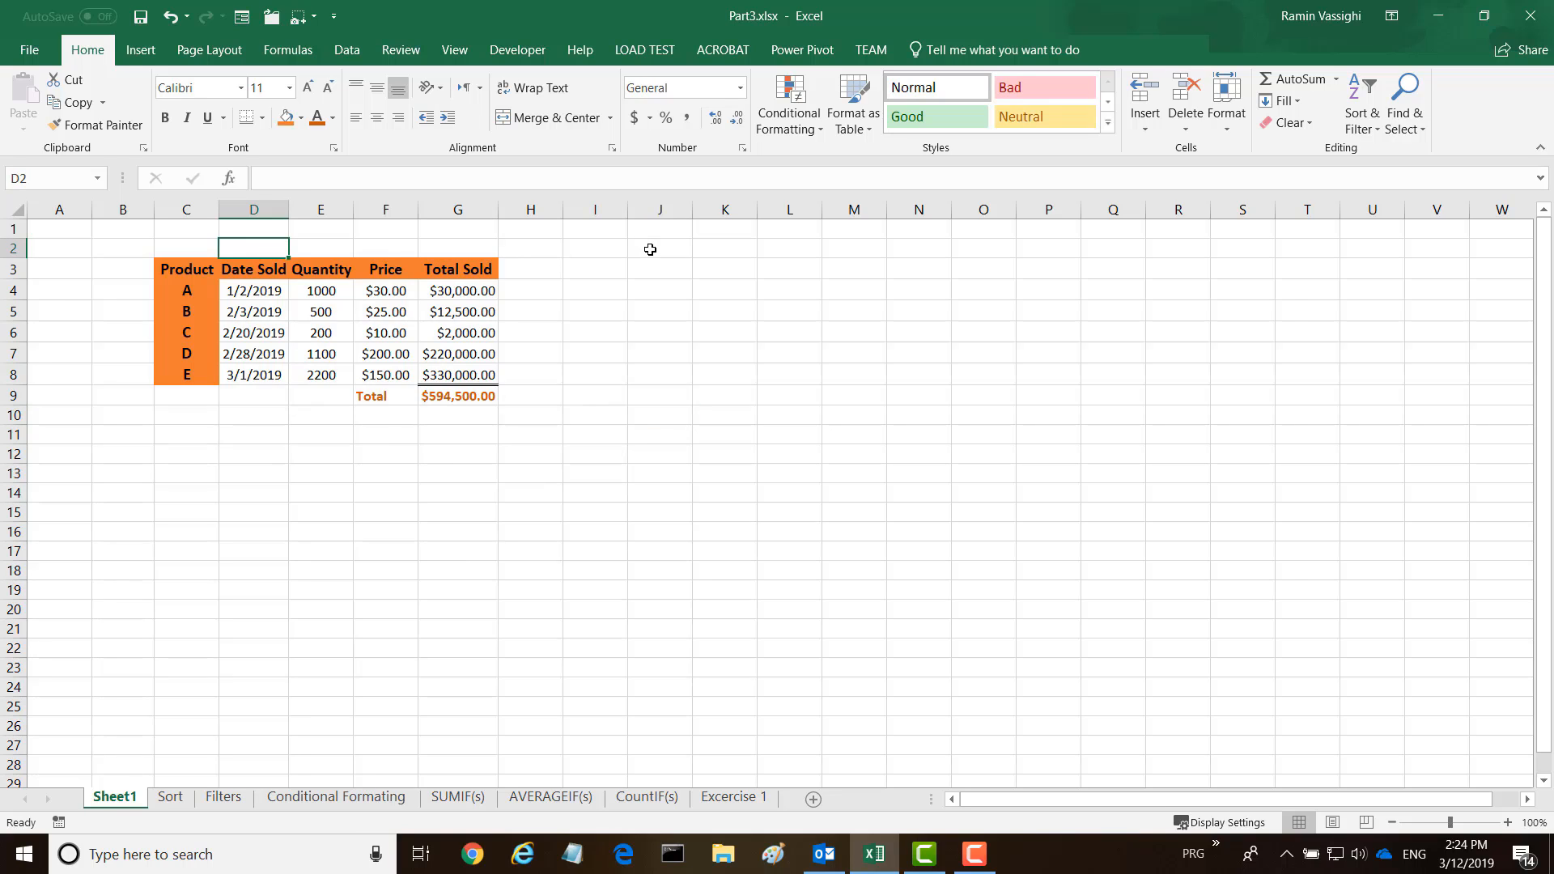
Step: Type the title 'ABC Sale' in D2 and move it to C2
text(ABC)
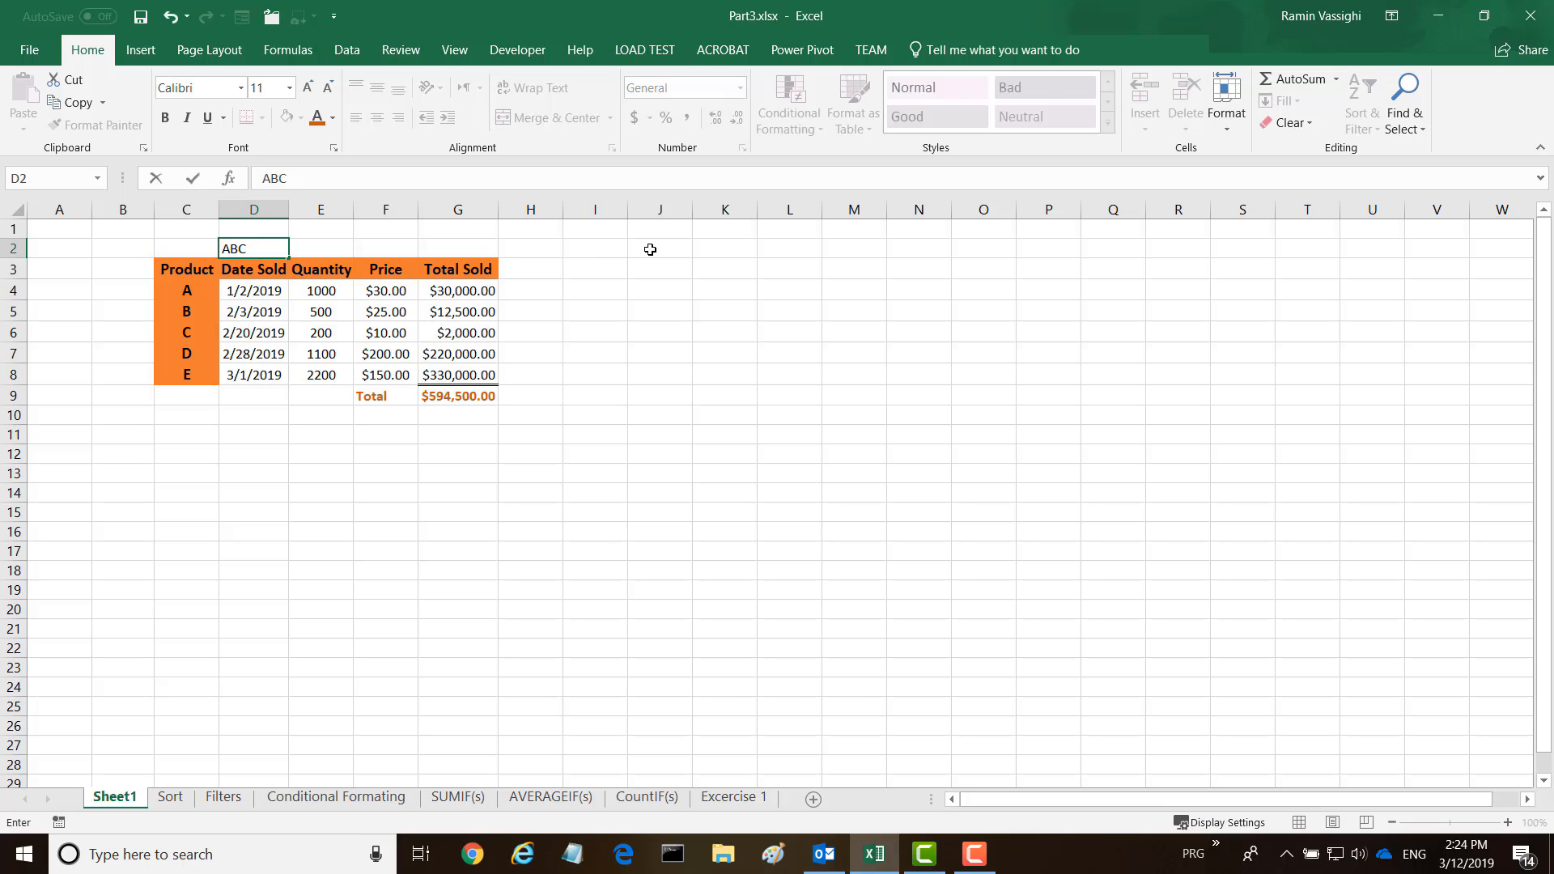
text( Sale)
key(Return)
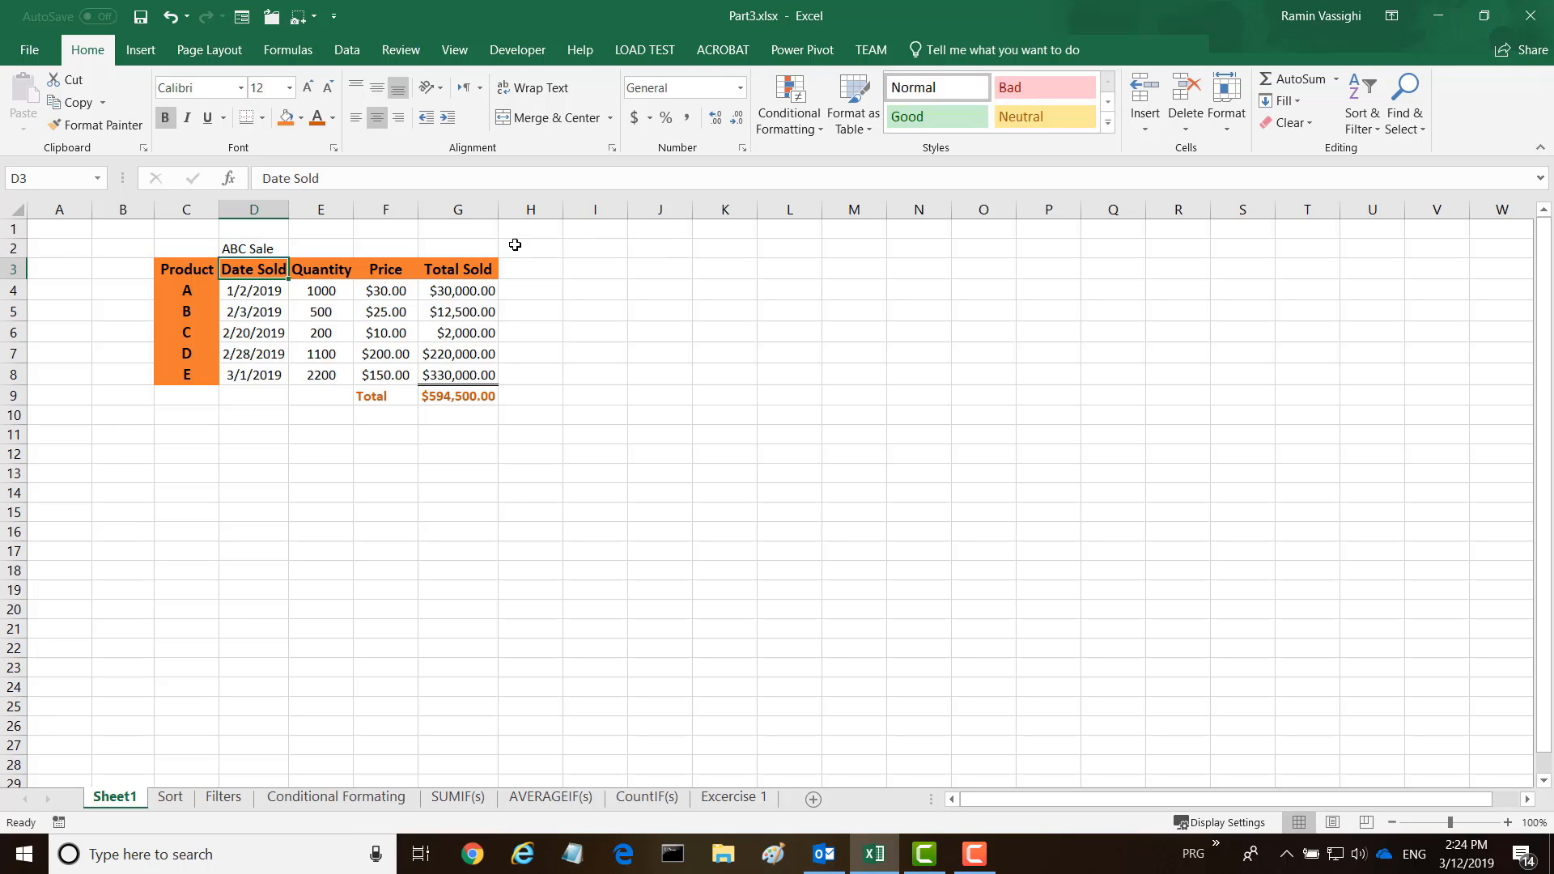
click(230, 247)
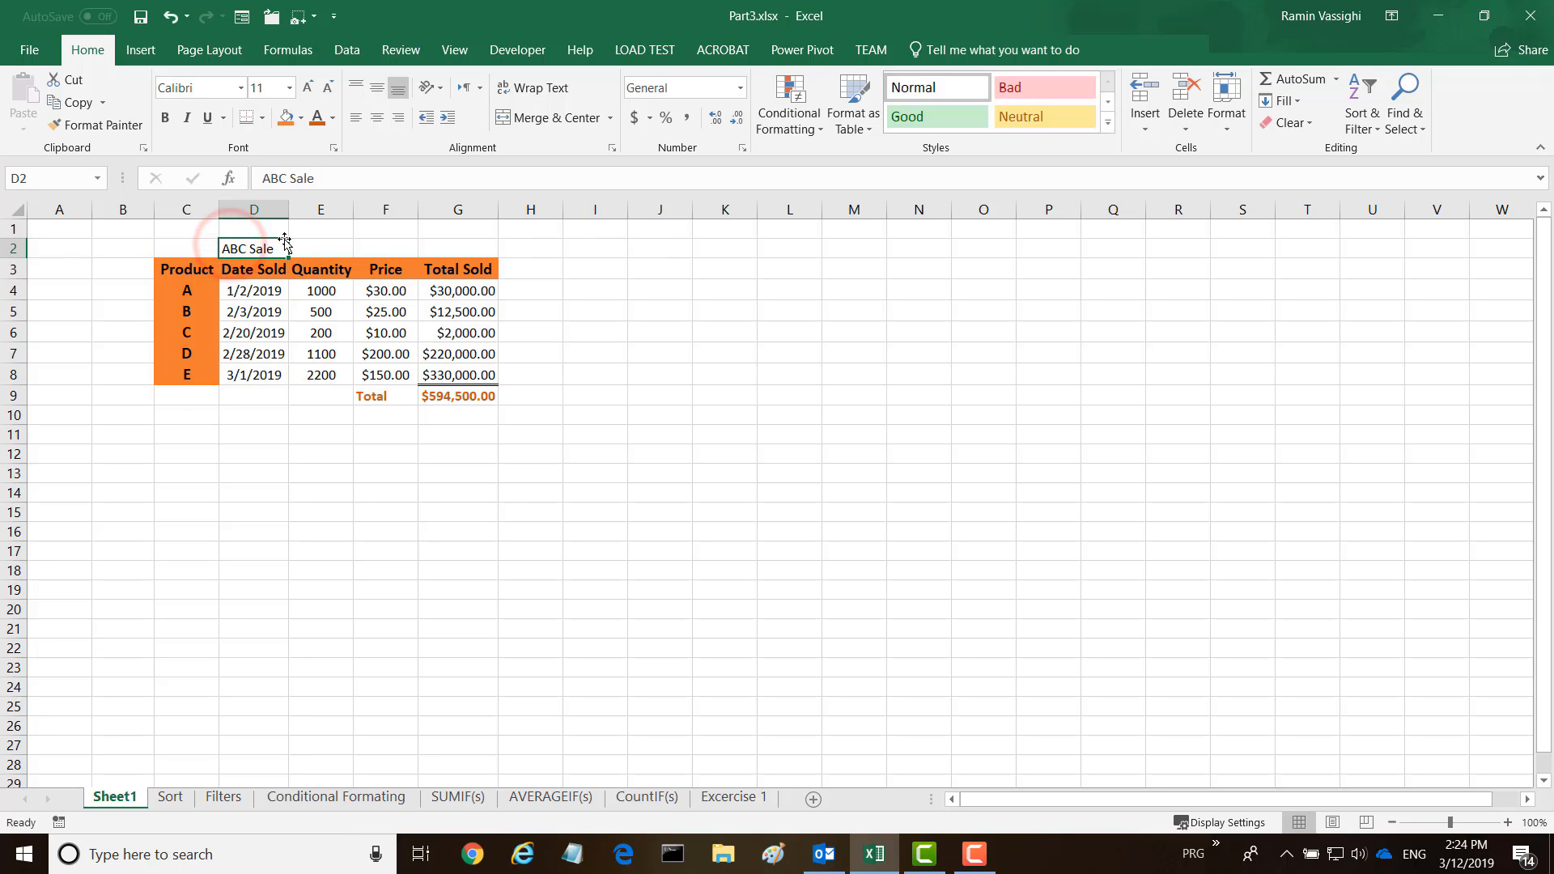
drag(231, 248, 395, 248)
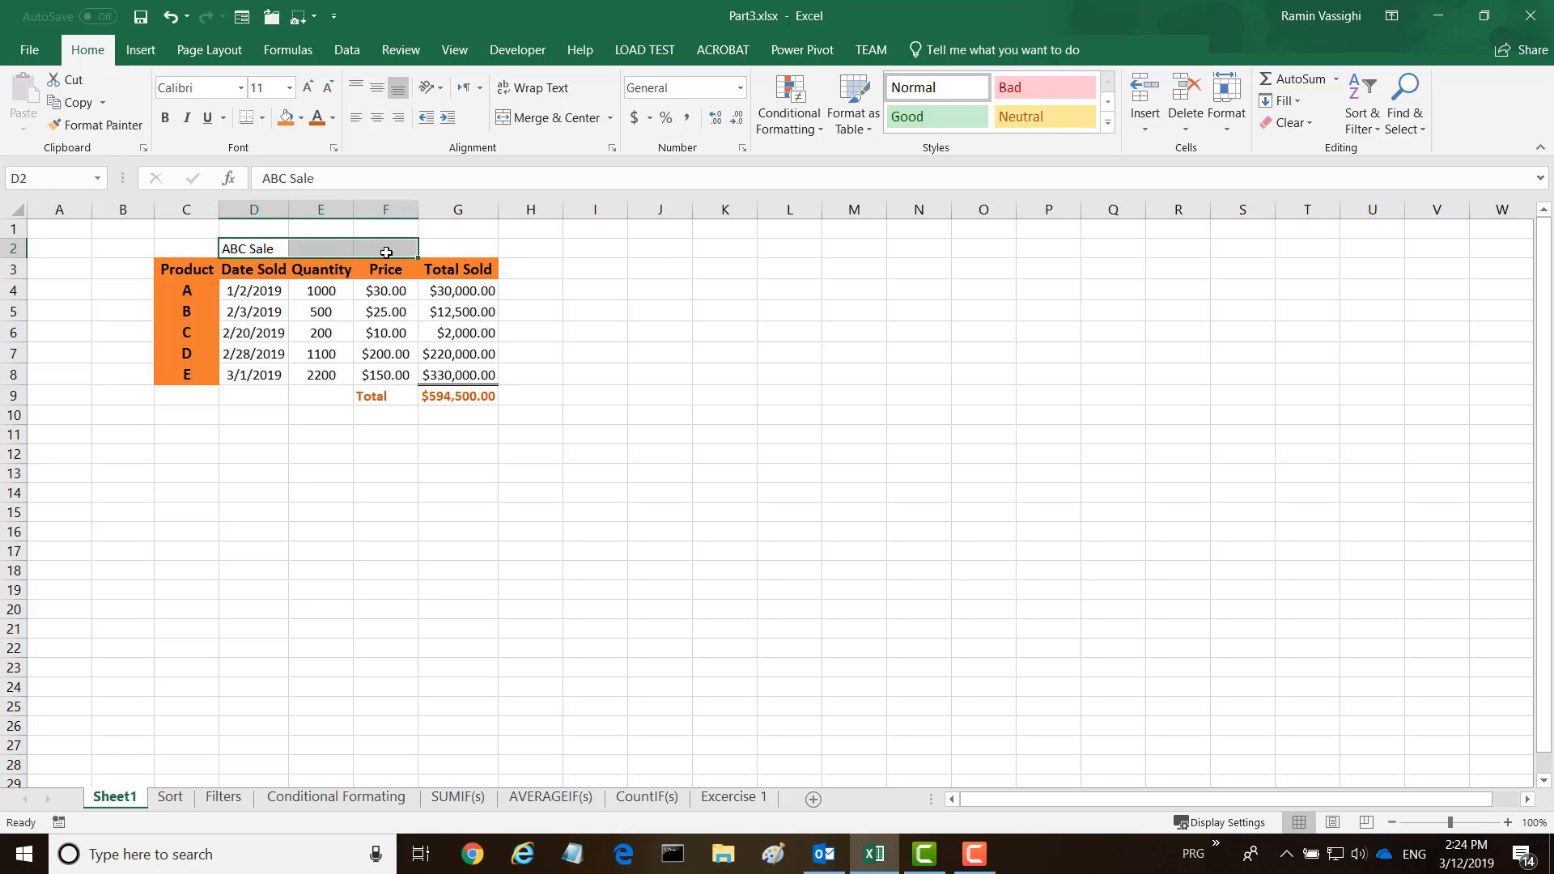
click(543, 247)
click(257, 247)
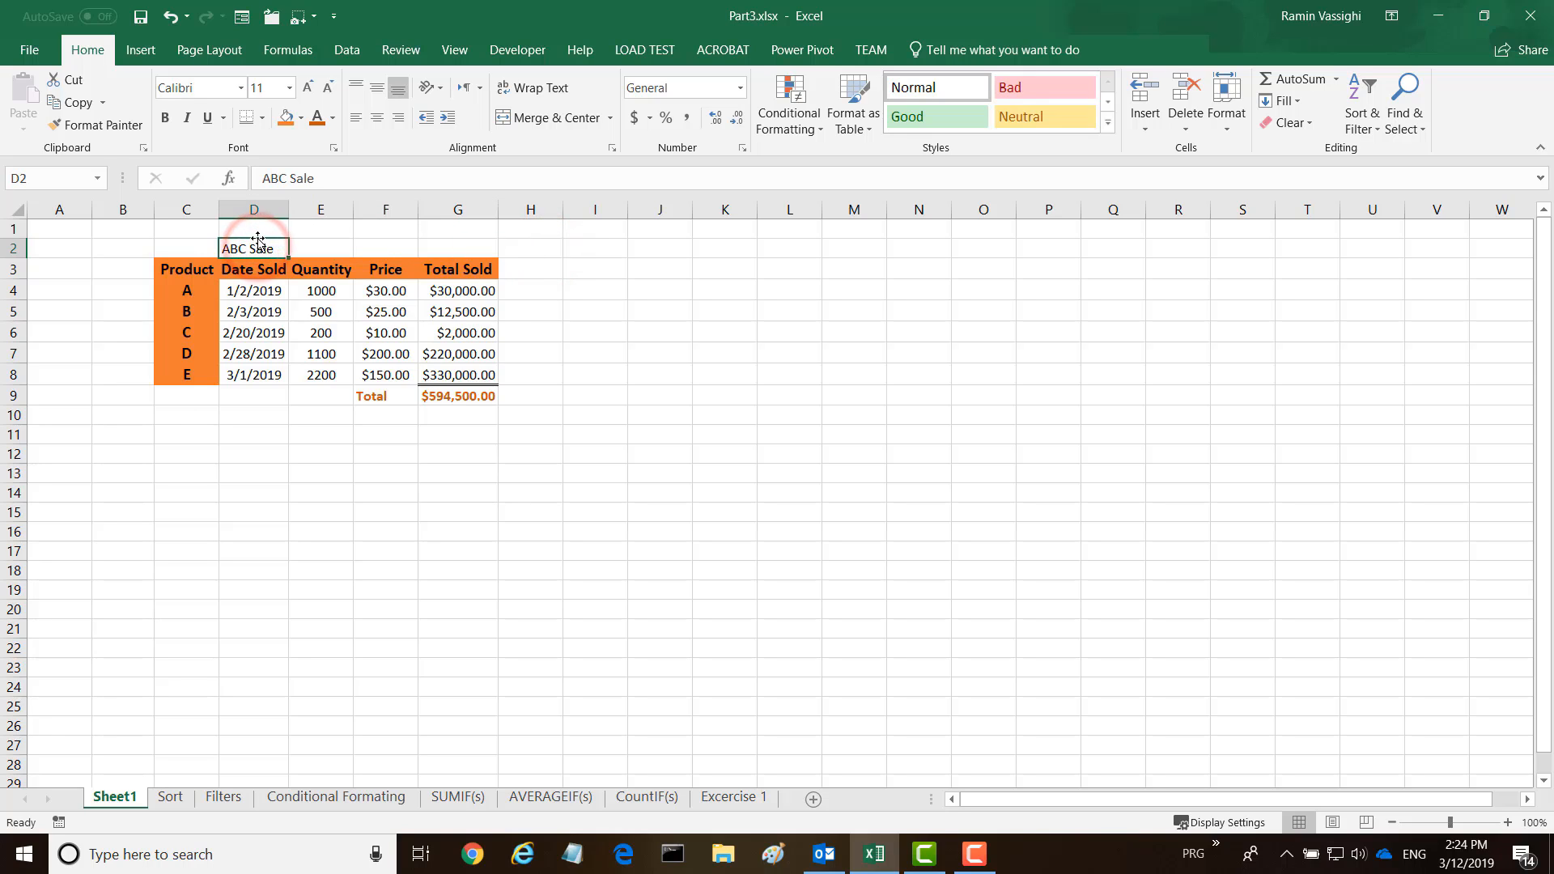
drag(253, 240, 450, 256)
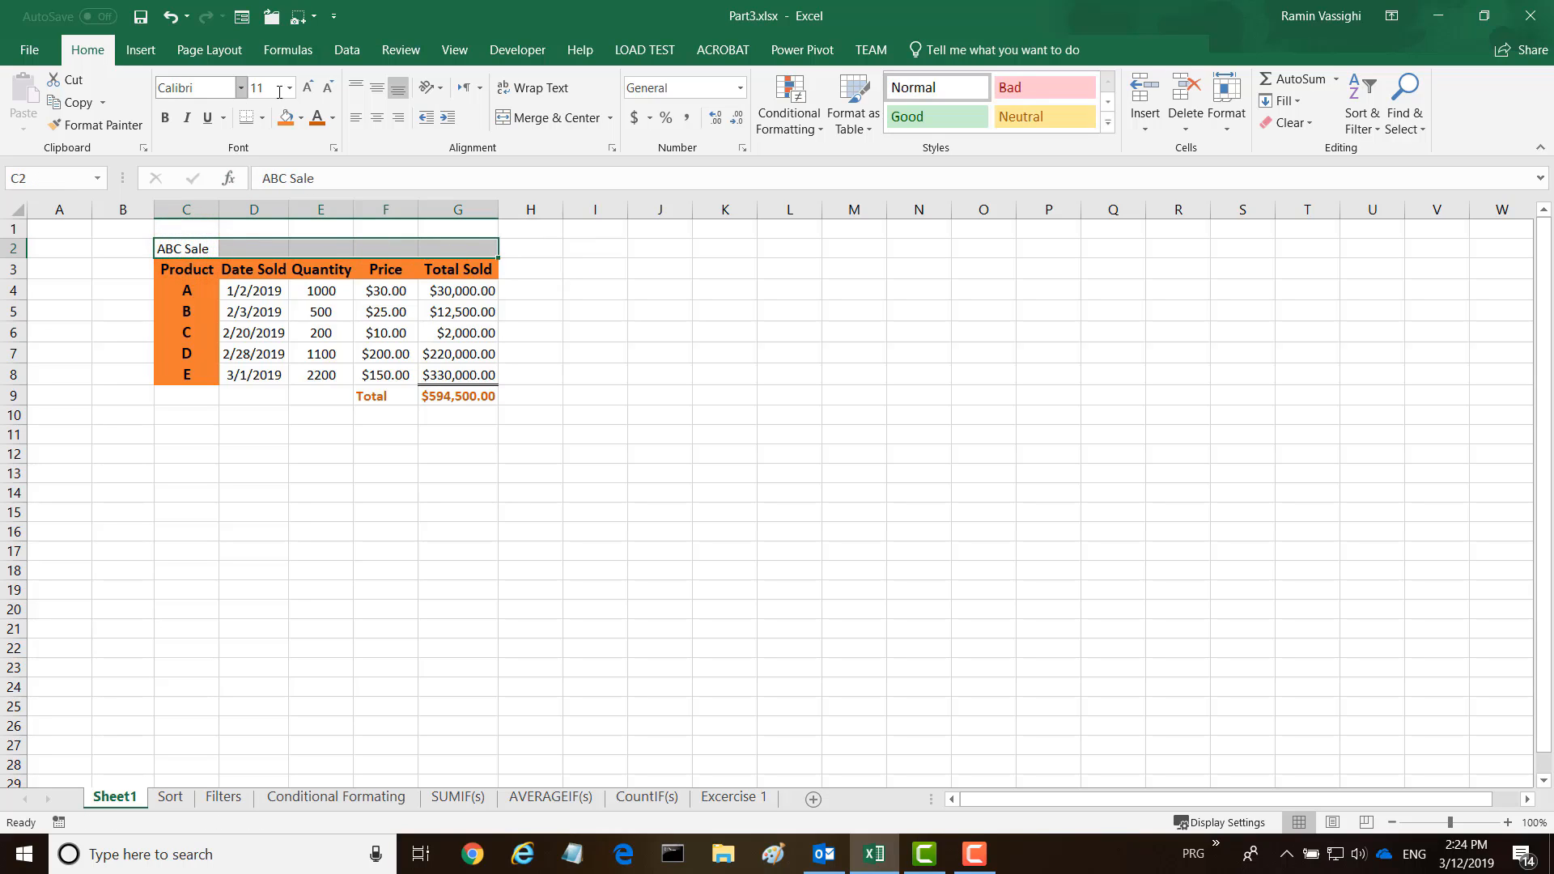
Step: Merge & Center C2:G2 and make the 'ABC Sale' title bold 24 pt
click(548, 123)
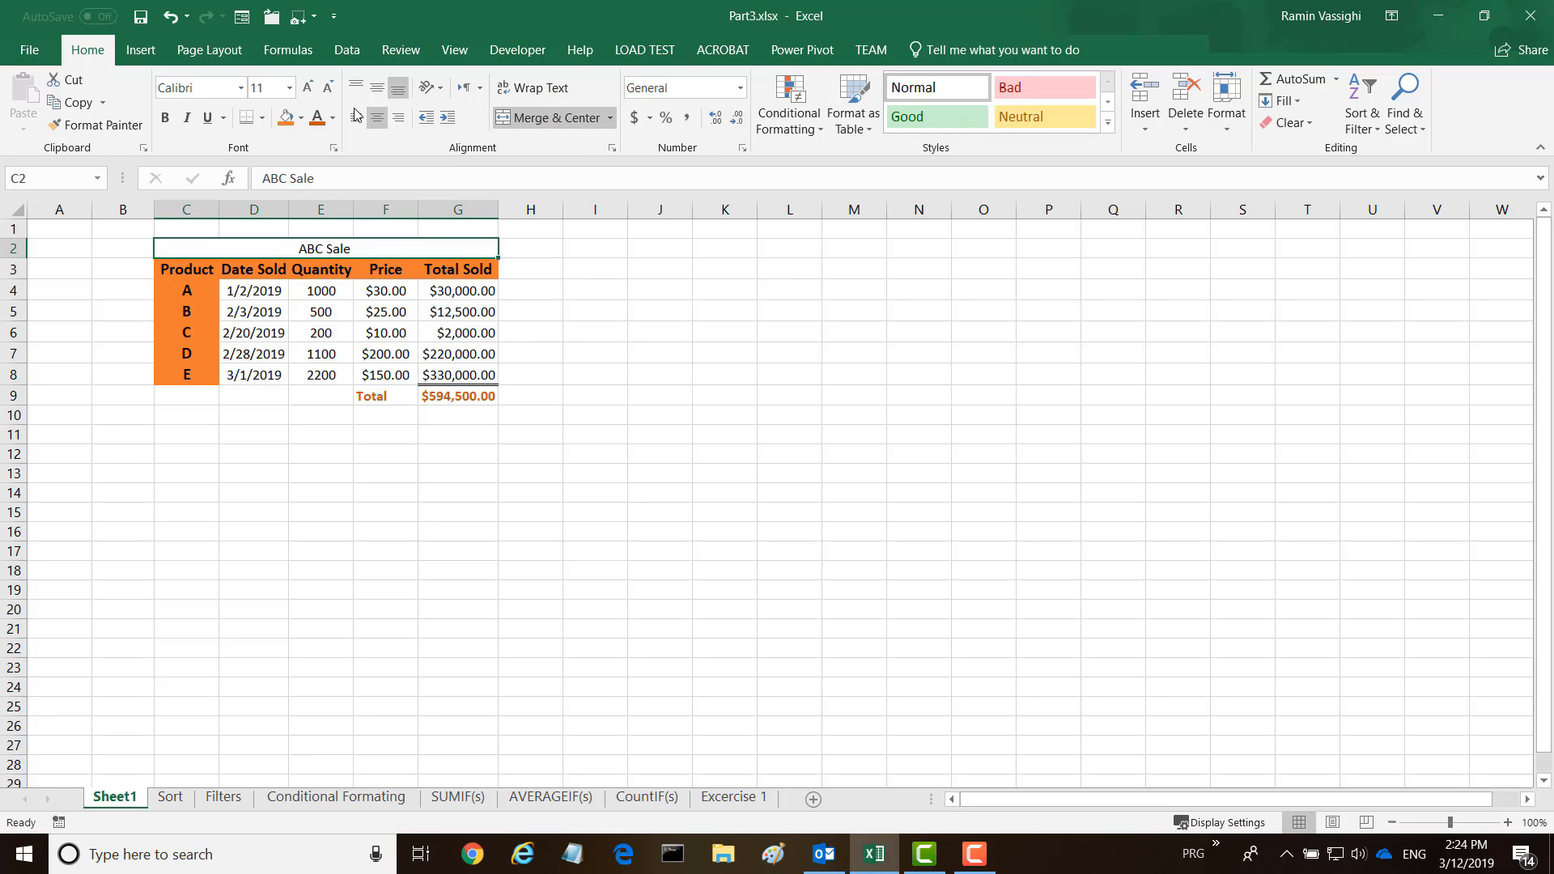
click(289, 88)
click(289, 87)
click(289, 87)
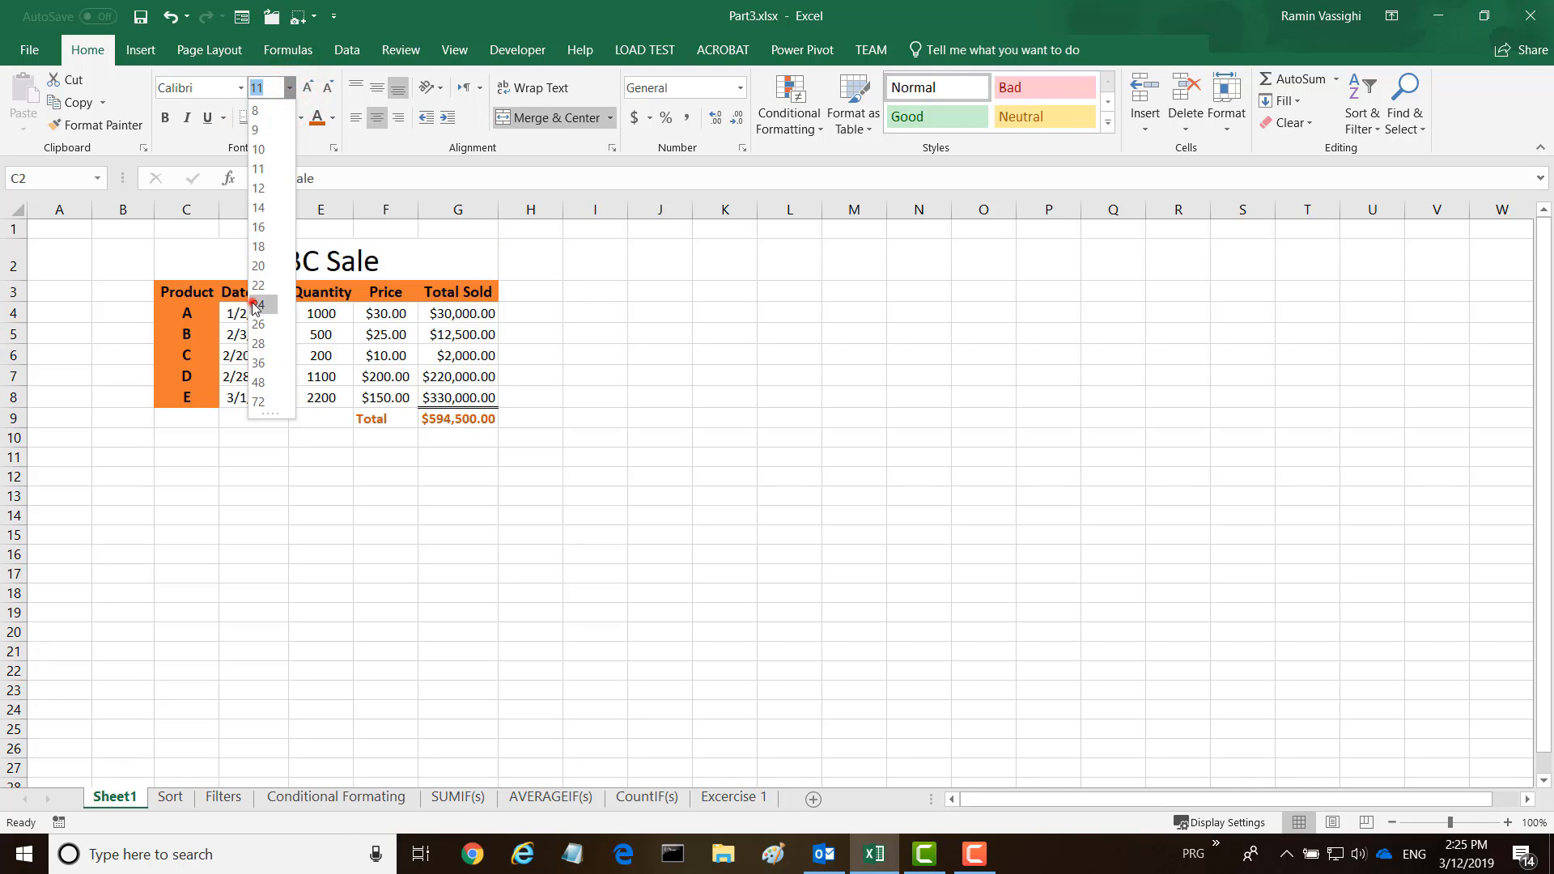
click(256, 306)
click(164, 121)
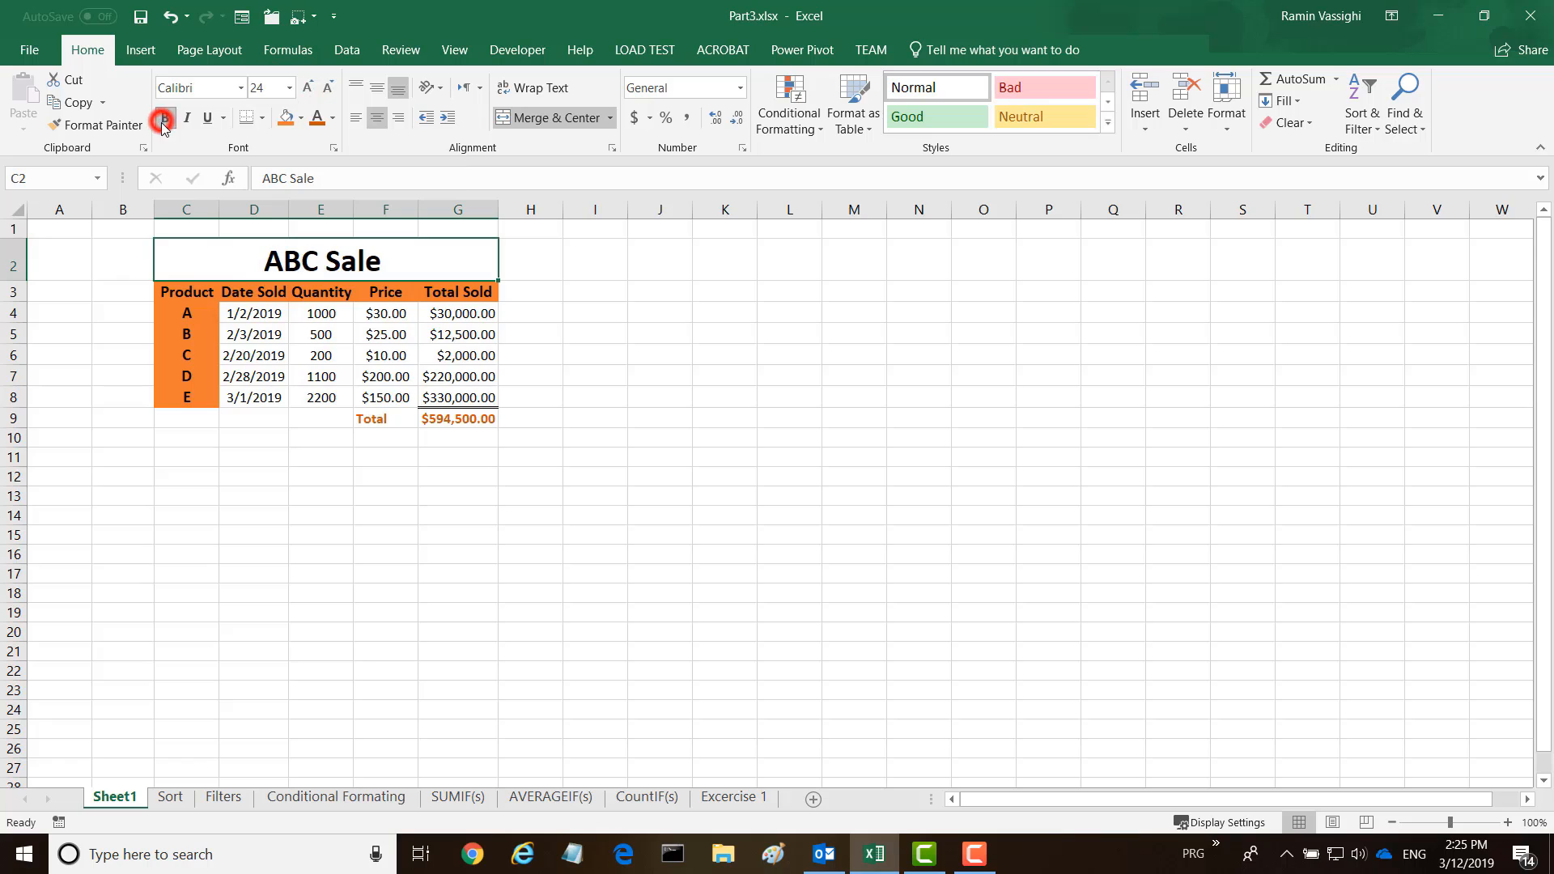
click(572, 289)
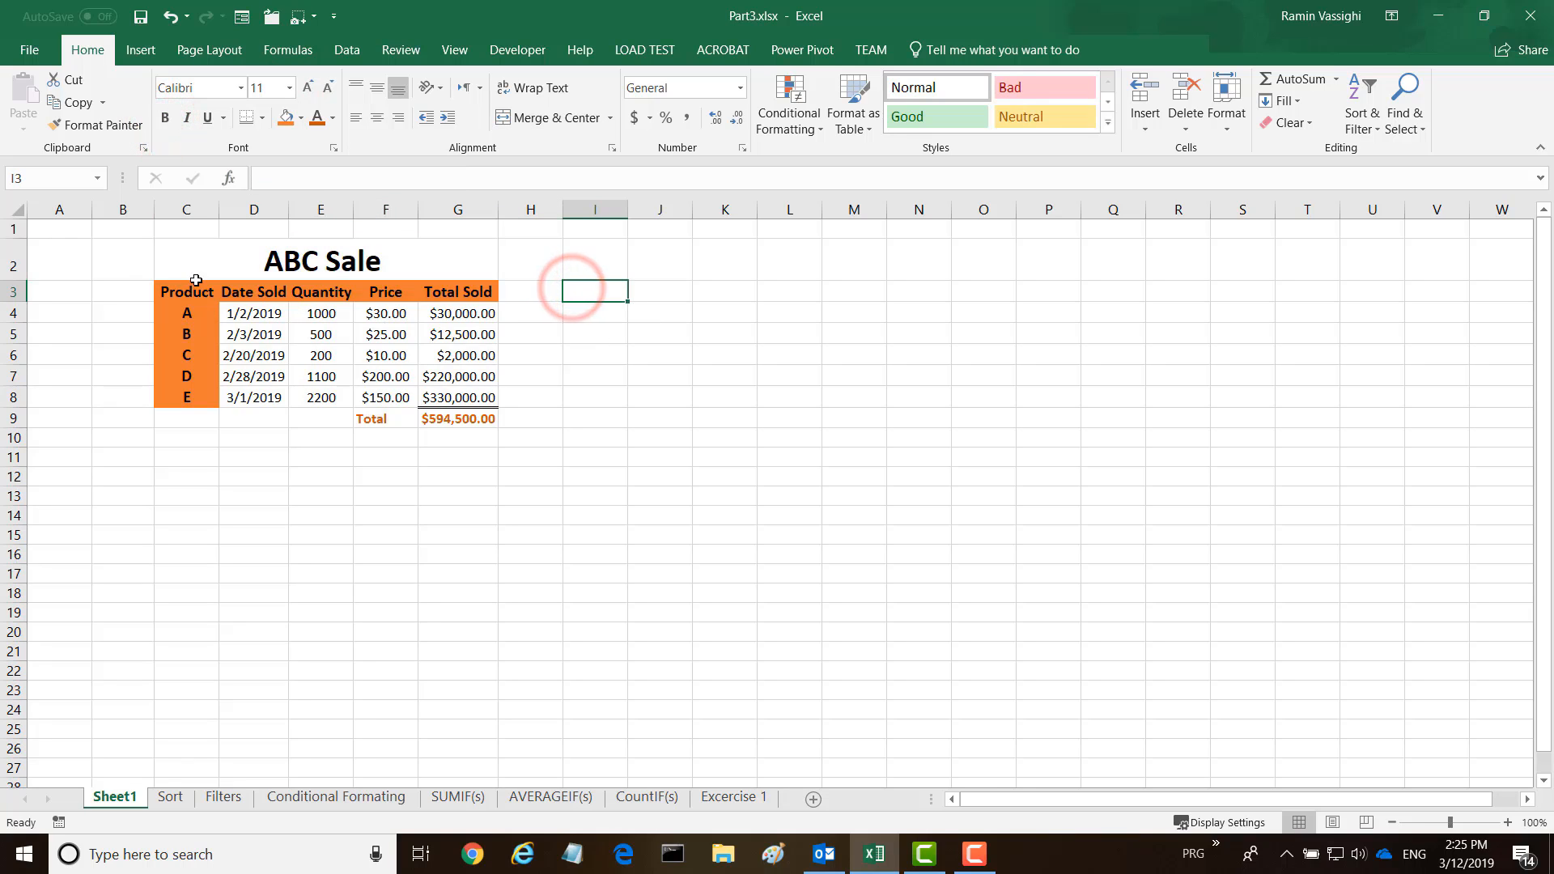